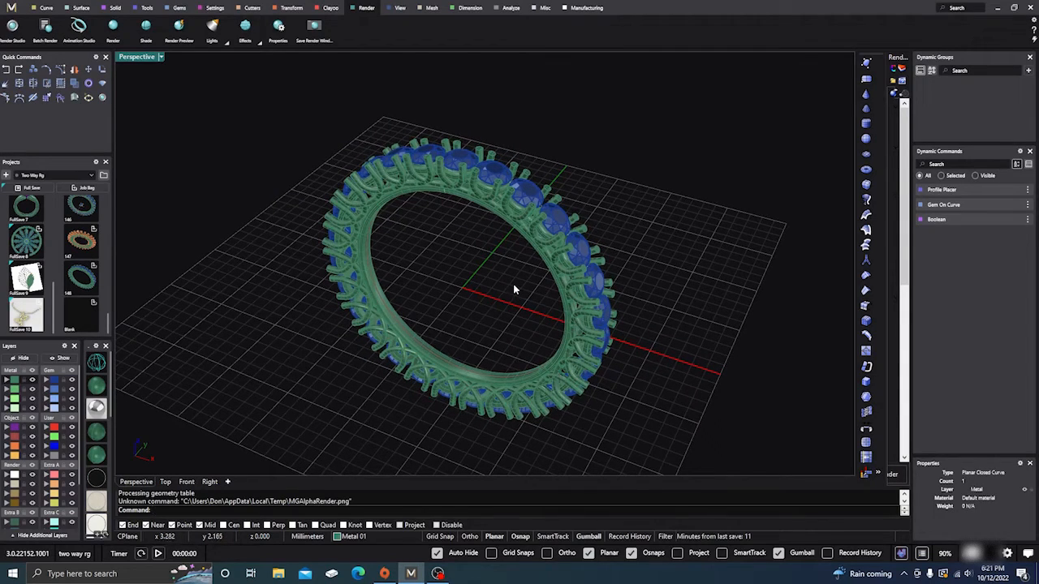
Orbit to an angled perspective view of the ring and run a 600 x 600 test render in Render Studio.
{"action": "right_click_drag", "start_coordinate": [513, 289], "coordinate": [514, 311]}
{"action": "right_click_drag", "start_coordinate": [484, 234], "coordinate": [507, 245]}
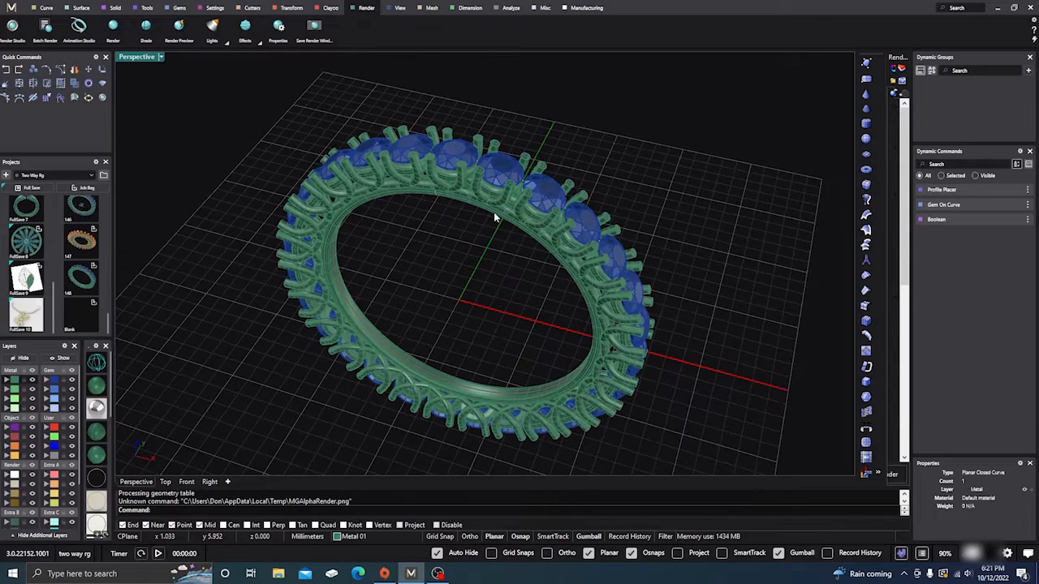
{"action": "right_click_drag", "start_coordinate": [367, 224], "coordinate": [336, 267]}
{"action": "right_click_drag", "start_coordinate": [471, 241], "coordinate": [477, 264]}
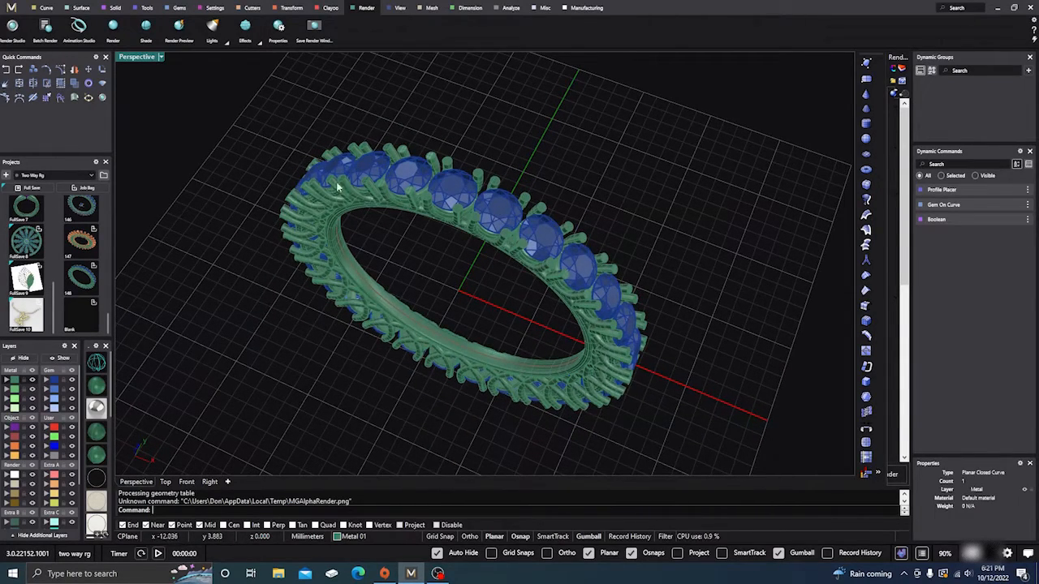
{"action": "scroll", "coordinate": [501, 244], "scroll_direction": "up", "scroll_amount": 2}
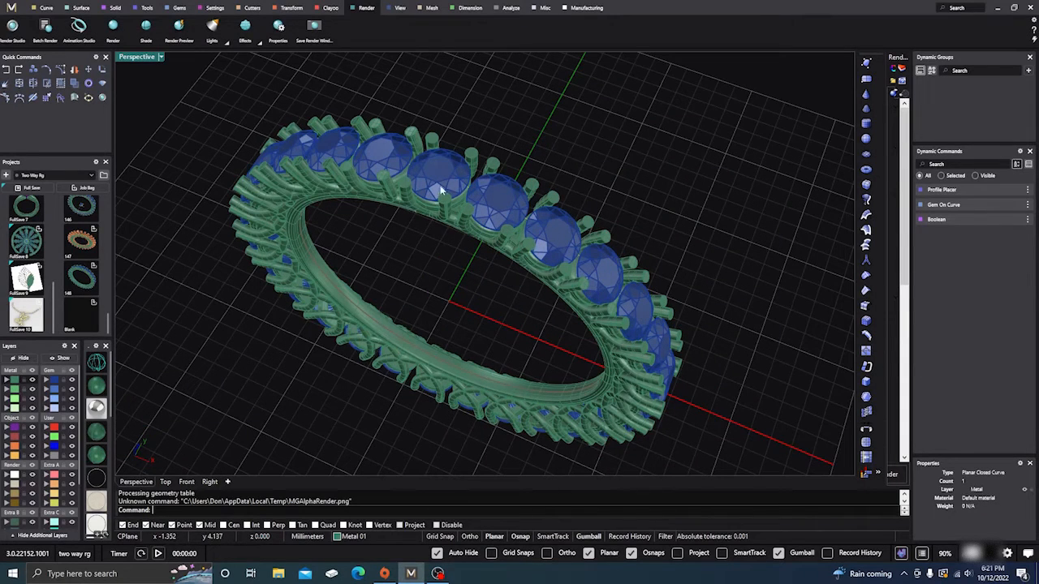
{"action": "left_click", "coordinate": [103, 97]}
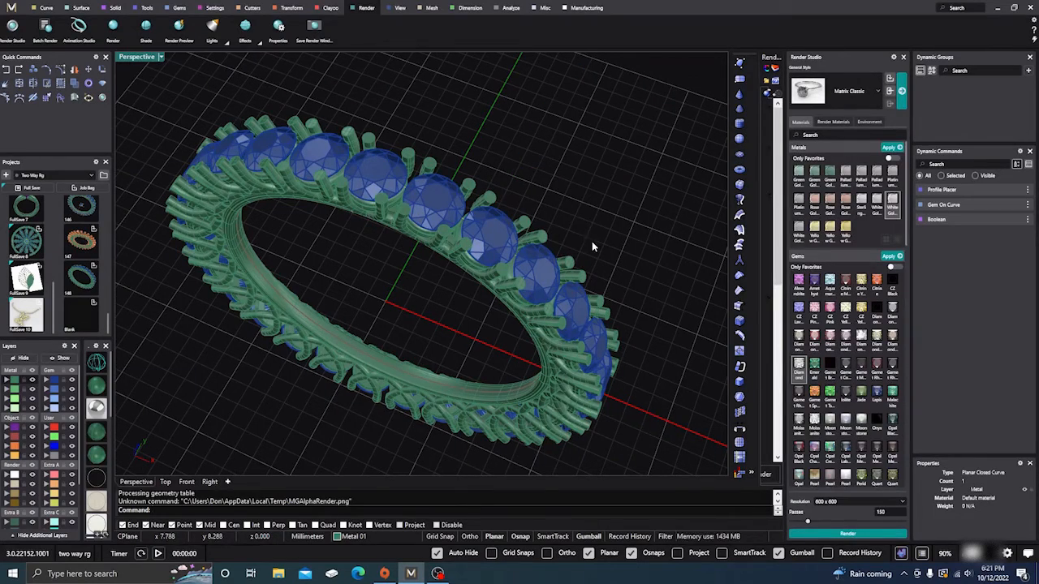
{"action": "right_click_drag", "start_coordinate": [593, 246], "coordinate": [601, 228]}
{"action": "scroll", "coordinate": [595, 191], "scroll_direction": "down", "scroll_amount": 2}
{"action": "mouse_move", "coordinate": [550, 277]}
{"action": "right_mouse_down"}
{"action": "mouse_move", "coordinate": [562, 292]}
{"action": "mouse_move", "coordinate": [541, 294]}
{"action": "right_mouse_up"}
{"action": "left_click", "coordinate": [847, 535]}
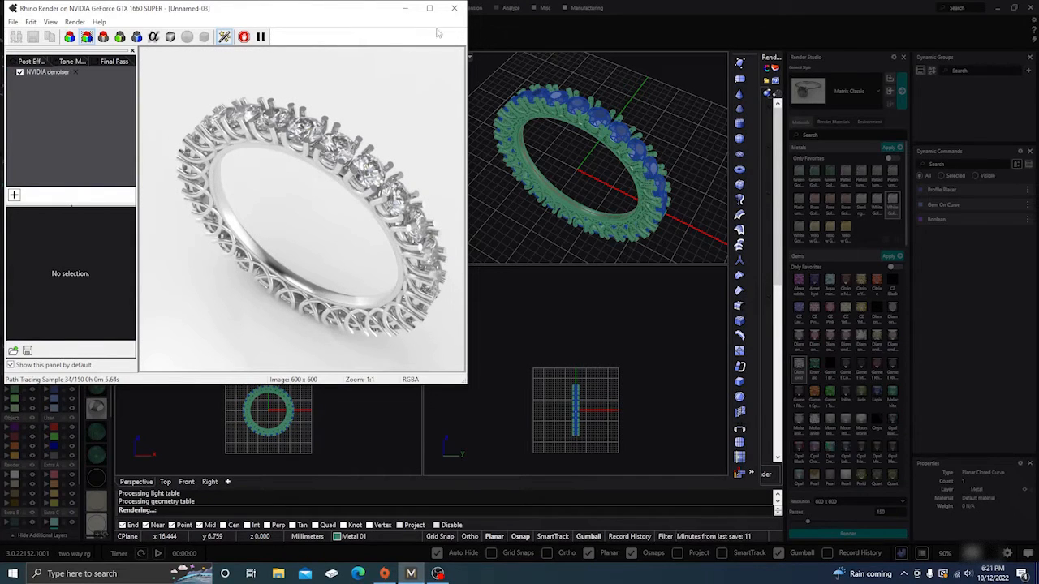
Stop the running test render and close both its window and Render Studio.
{"action": "left_click", "coordinate": [454, 8]}
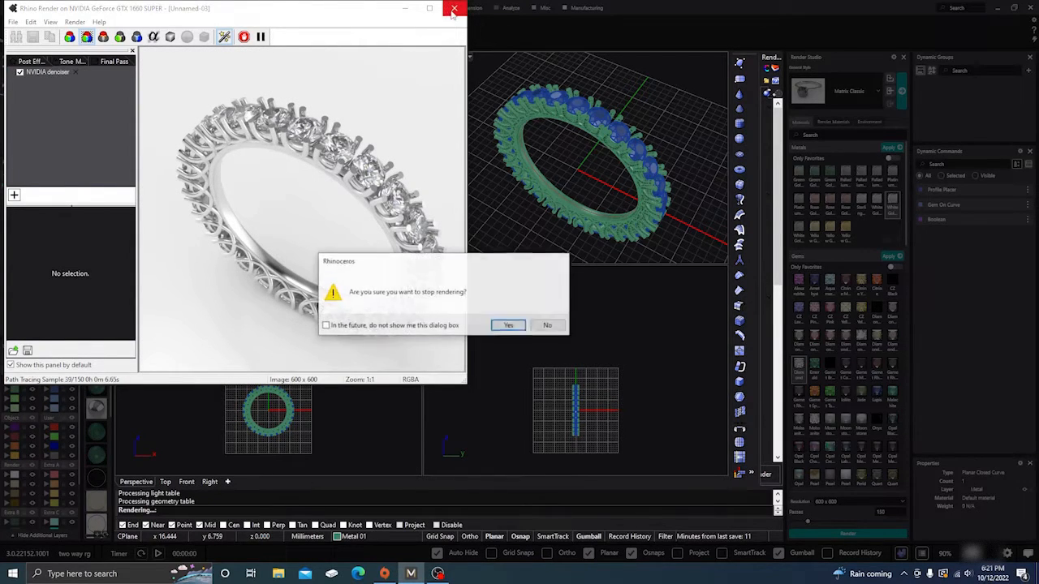
{"action": "left_click", "coordinate": [509, 326]}
{"action": "left_click", "coordinate": [530, 325]}
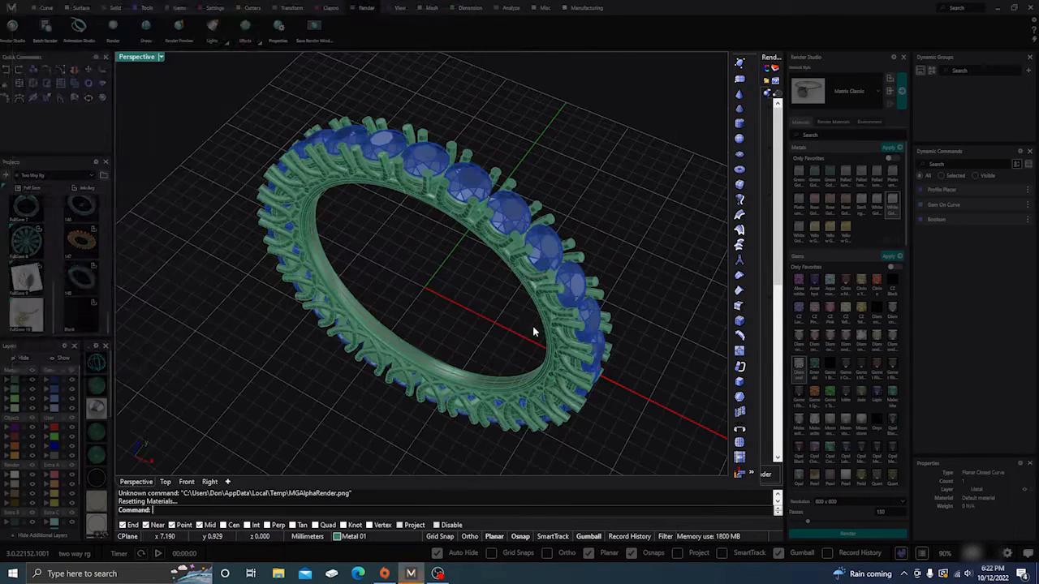
{"action": "left_click", "coordinate": [904, 57]}
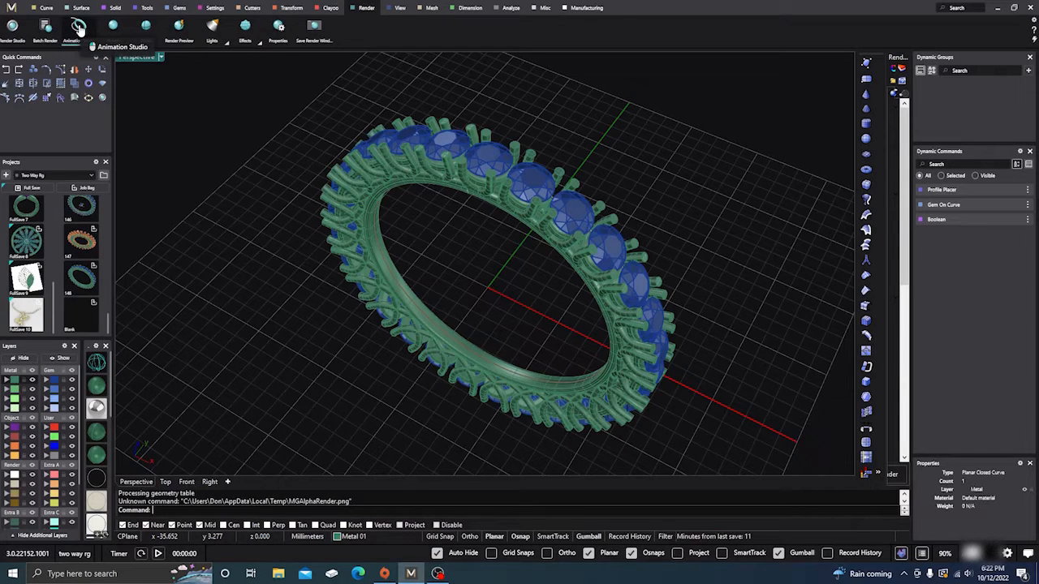
Open Animation Studio, clear the existing camera path and assign the complete ring with its gems as the animation objects.
{"action": "left_click", "coordinate": [78, 27]}
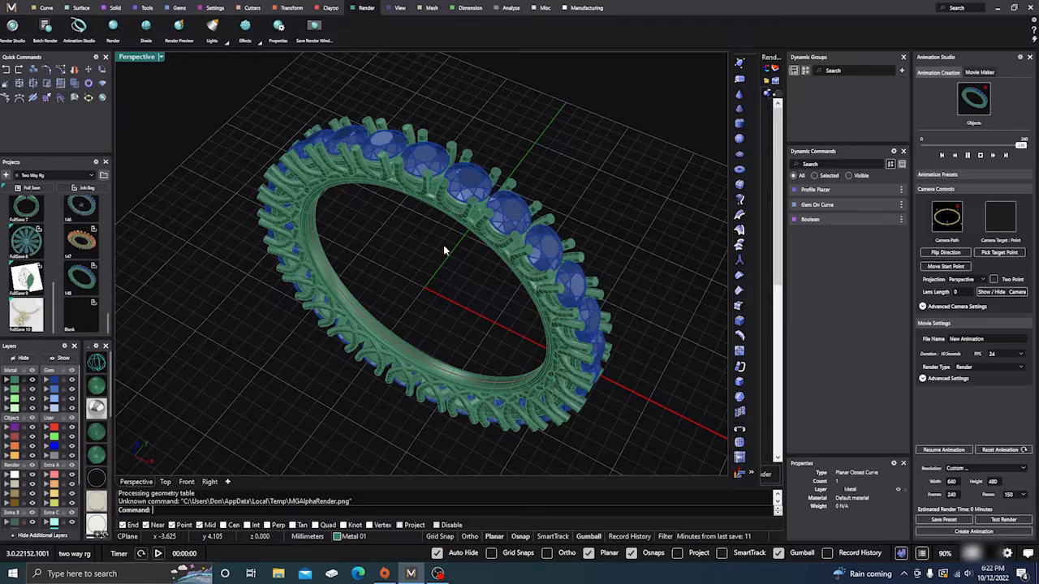
{"action": "left_click", "coordinate": [959, 210]}
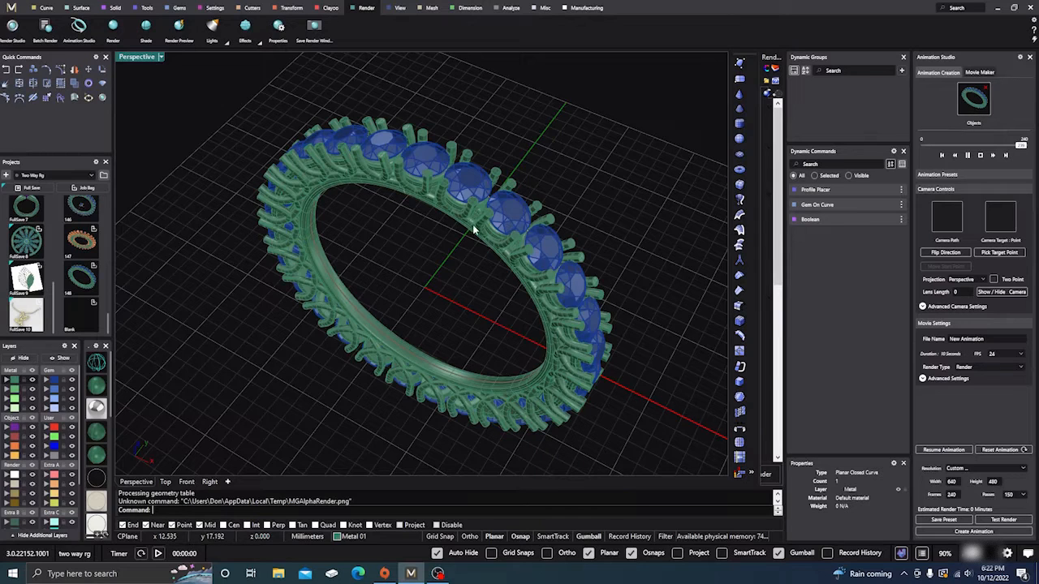
{"action": "scroll", "coordinate": [466, 242], "scroll_direction": "down", "scroll_amount": 2}
{"action": "left_click_drag", "start_coordinate": [268, 425], "coordinate": [603, 119]}
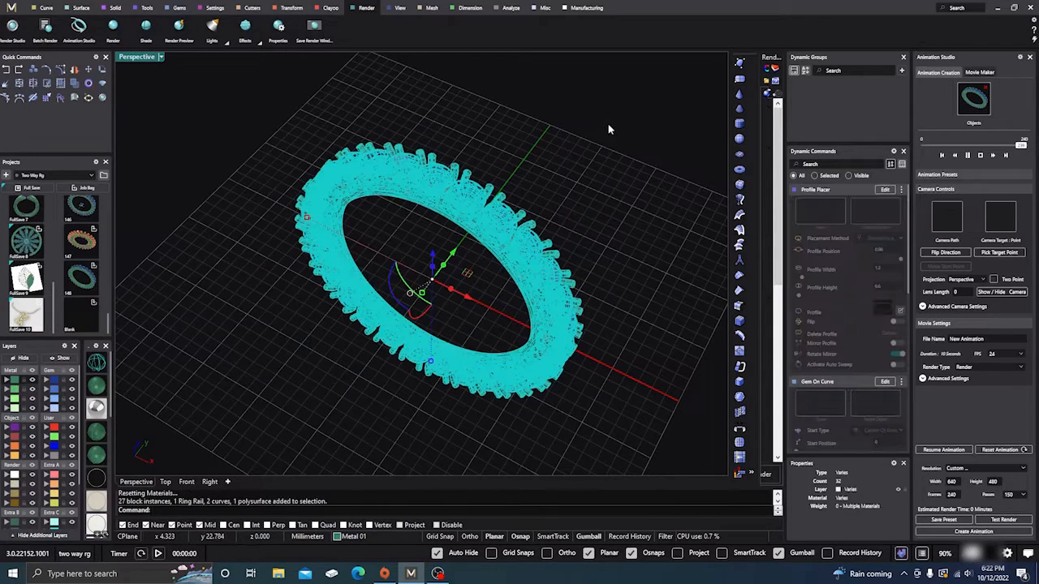
{"action": "left_click", "coordinate": [975, 98]}
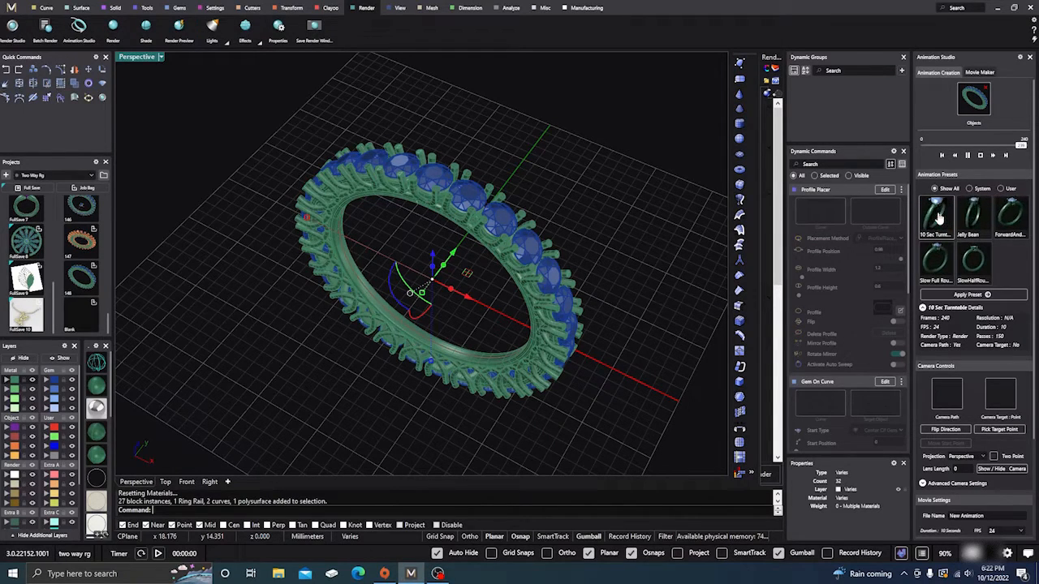
Apply the 10 Sec Turntable animation preset to the ring and play a preview of it.
{"action": "left_click", "coordinate": [972, 297]}
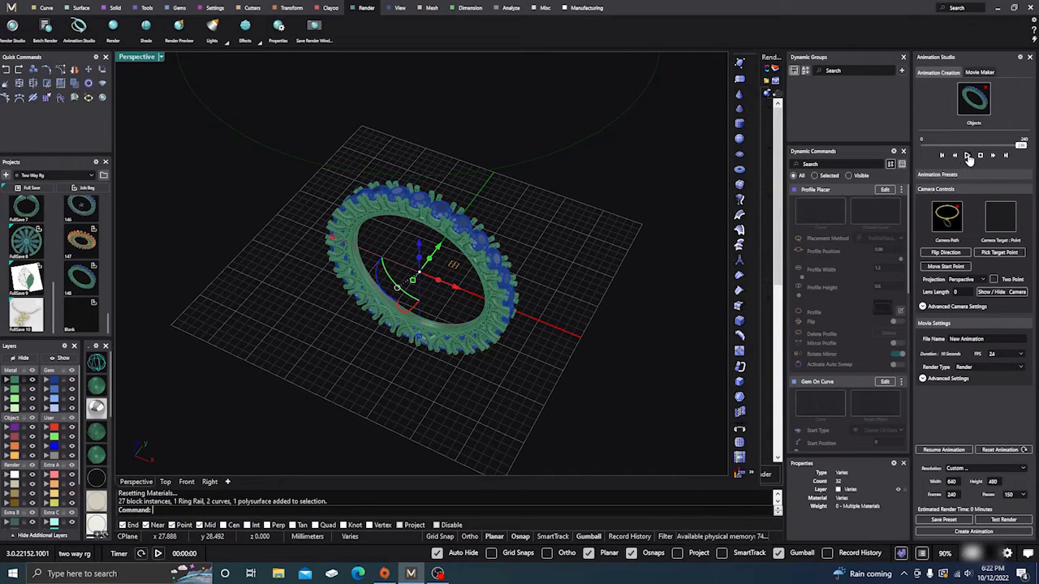
{"action": "left_click", "coordinate": [968, 156]}
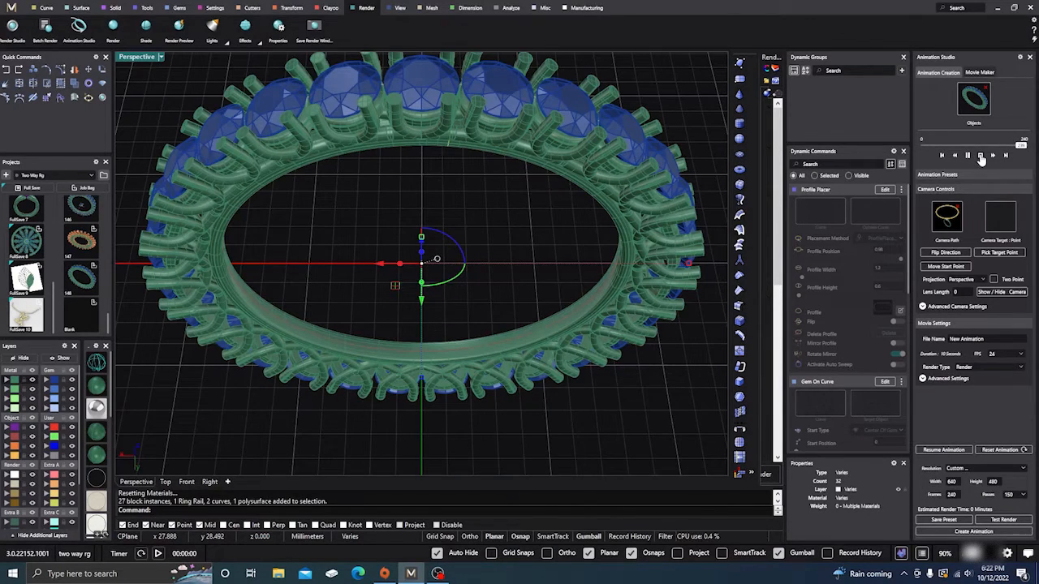
{"action": "left_click", "coordinate": [980, 156]}
{"action": "left_click", "coordinate": [967, 156]}
Select the circular camera path around the ring and enlarge it evenly in its own plane.
{"action": "scroll", "coordinate": [482, 325], "scroll_direction": "down", "scroll_amount": 5}
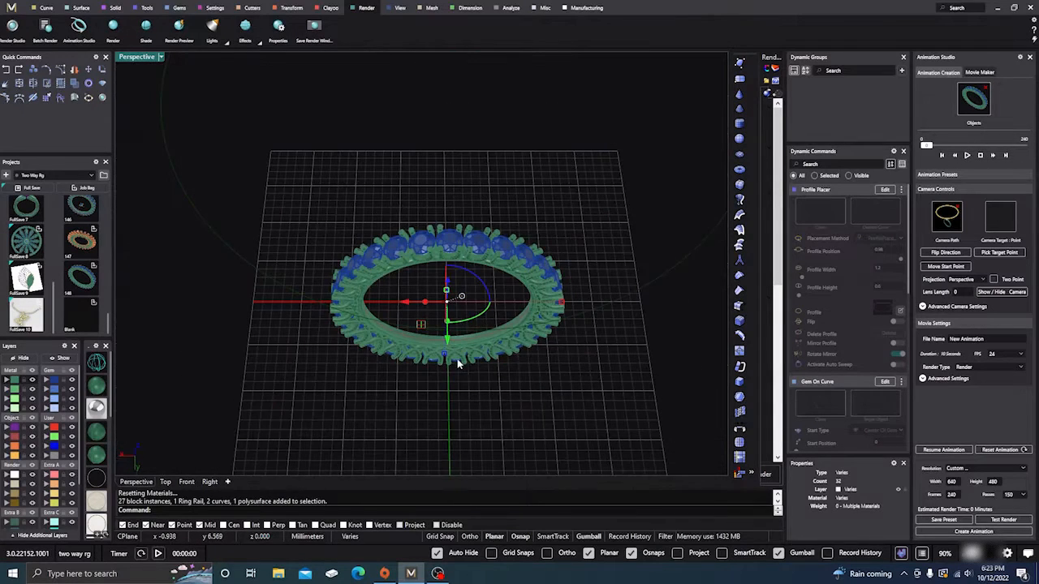
{"action": "left_click", "coordinate": [630, 281]}
{"action": "scroll", "coordinate": [384, 381], "scroll_direction": "down", "scroll_amount": 4}
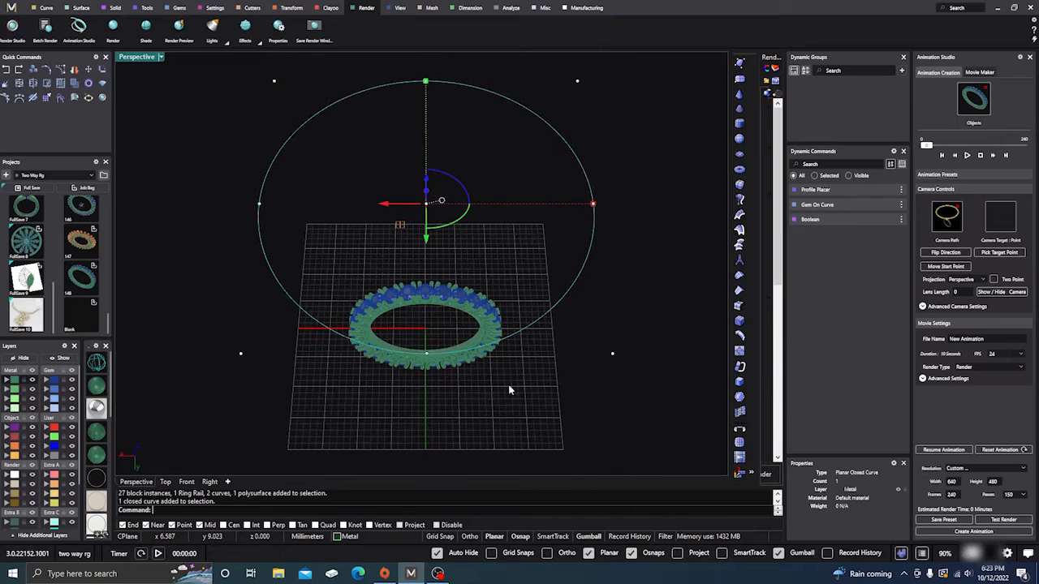
{"action": "right_click_drag", "start_coordinate": [521, 377], "coordinate": [418, 252]}
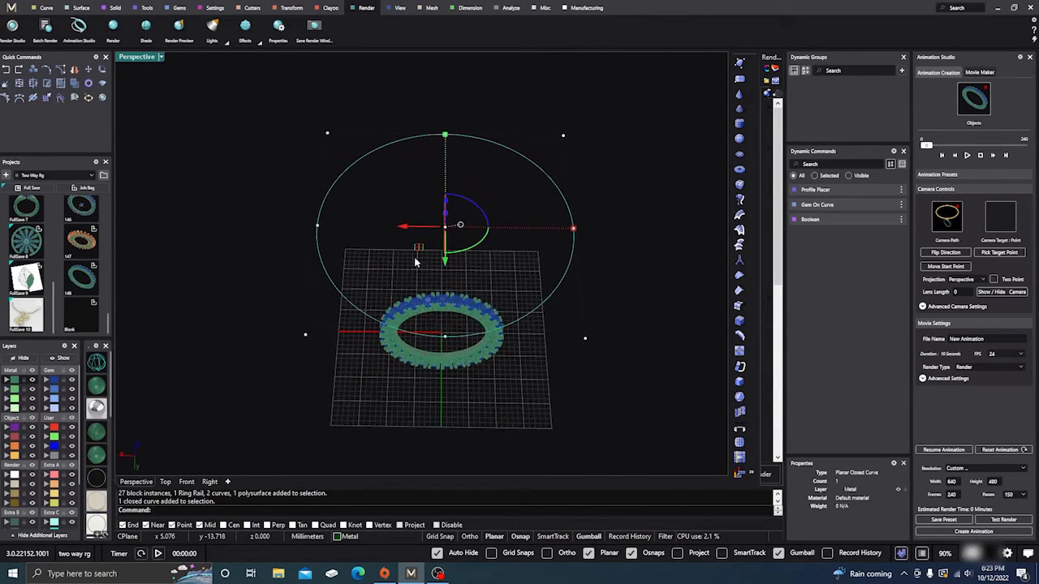
{"action": "scroll", "coordinate": [417, 253], "scroll_direction": "up", "scroll_amount": 3}
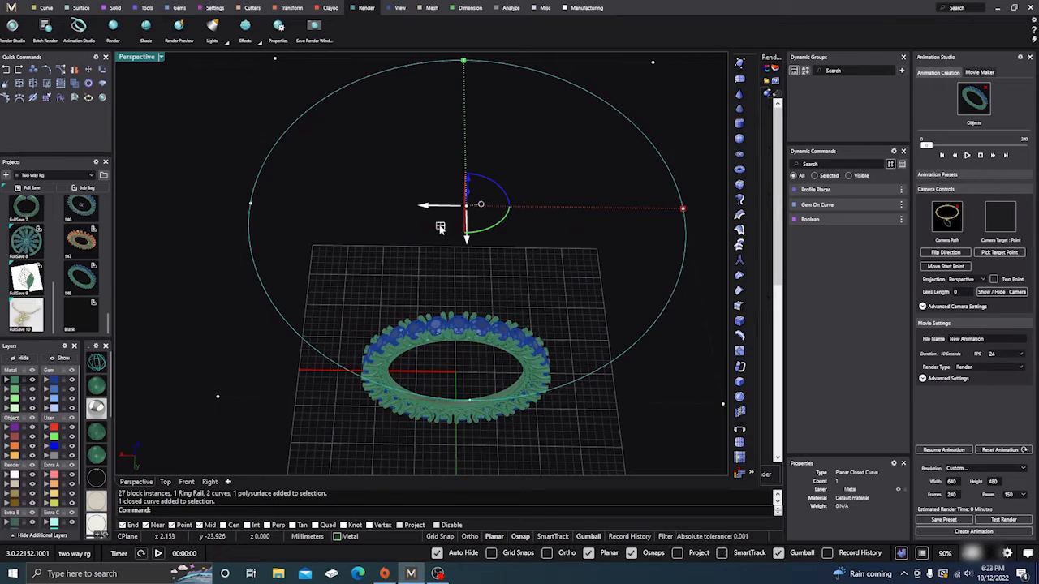
{"action": "left_click_drag", "start_coordinate": [439, 228], "coordinate": [423, 241]}
Raise the enlarged camera path vertically above the ring and check the framing from the animation's start position.
{"action": "scroll", "coordinate": [423, 241], "scroll_direction": "down", "scroll_amount": 5}
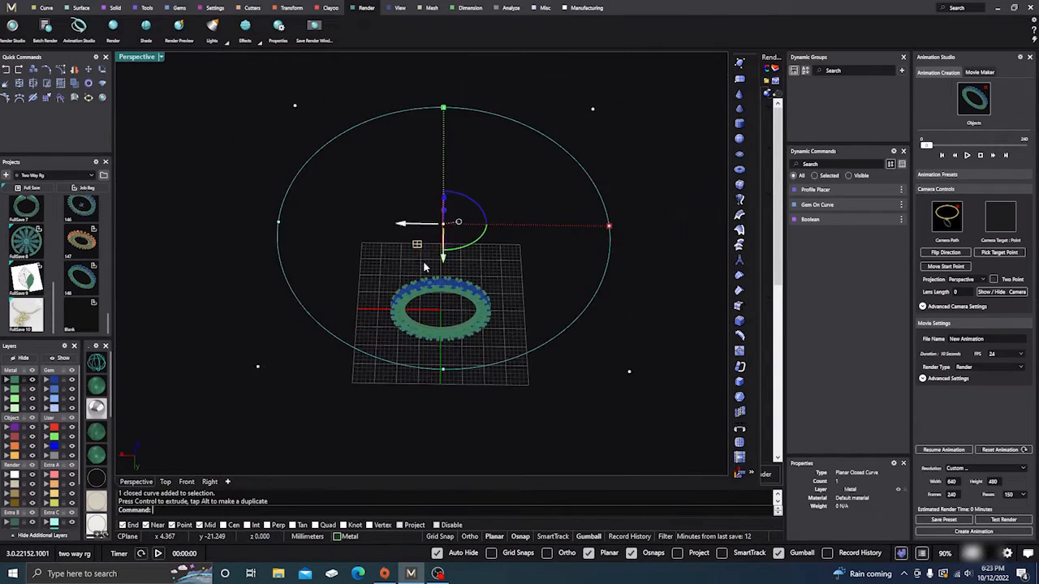
{"action": "right_click_drag", "start_coordinate": [439, 322], "coordinate": [441, 234]}
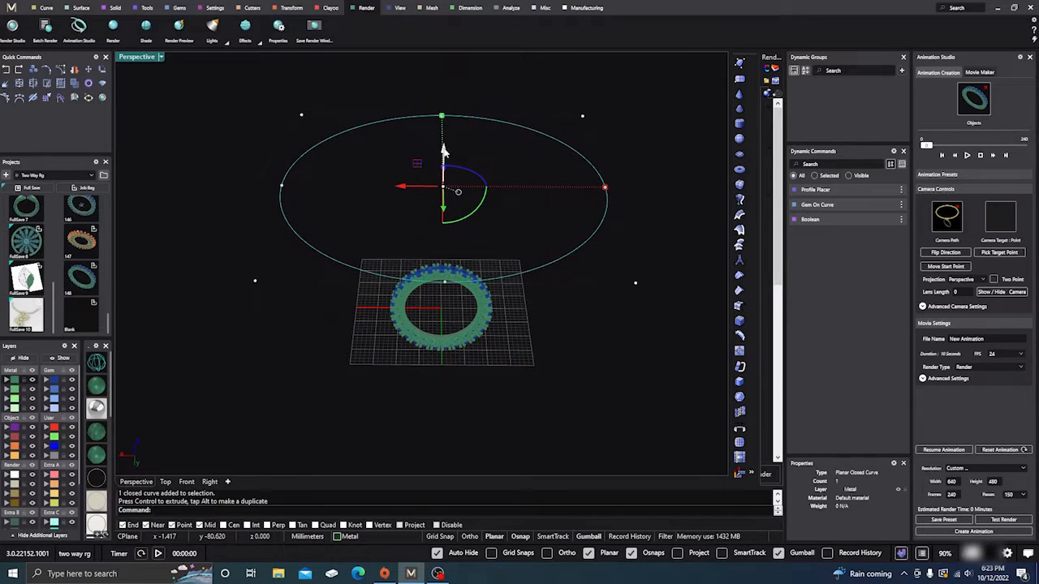
{"action": "left_click_drag", "start_coordinate": [442, 148], "coordinate": [446, 136]}
{"action": "right_click_drag", "start_coordinate": [564, 273], "coordinate": [563, 325]}
{"action": "left_click", "coordinate": [677, 332]}
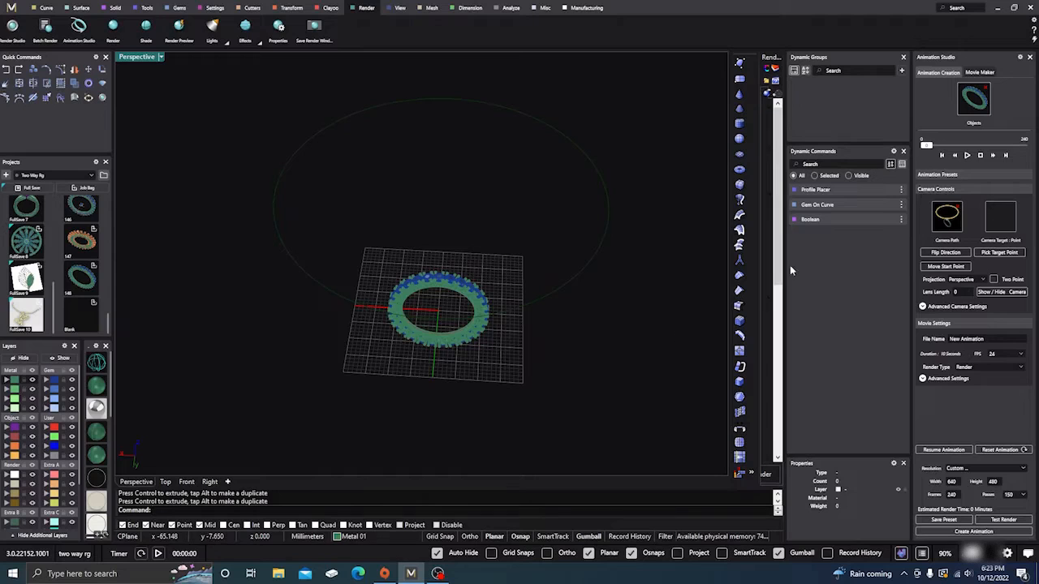
{"action": "left_click", "coordinate": [982, 157]}
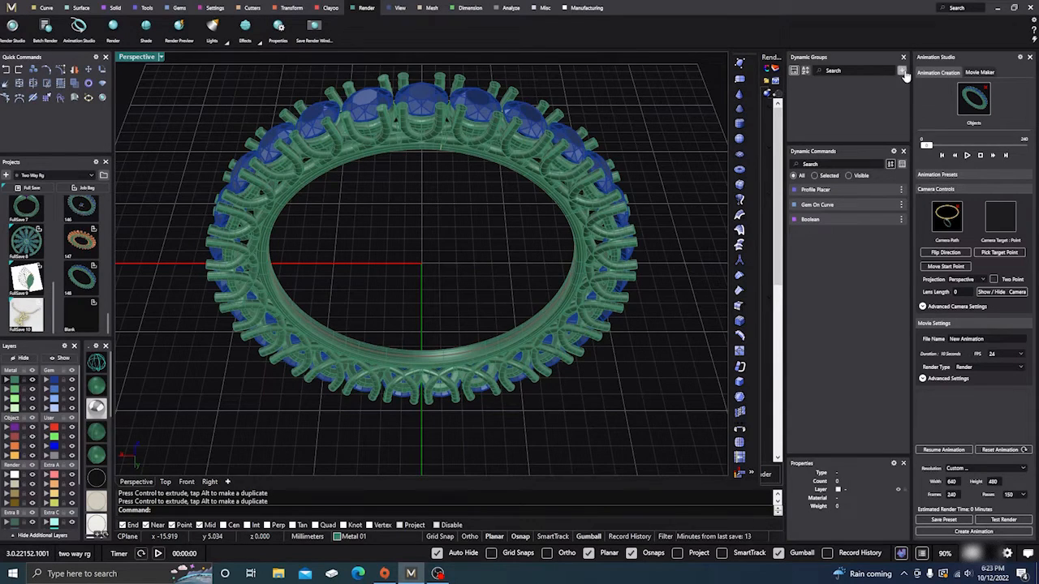
Close the Dynamic Groups, Dynamic Commands and Properties panels to widen the viewport.
{"action": "left_click", "coordinate": [903, 59]}
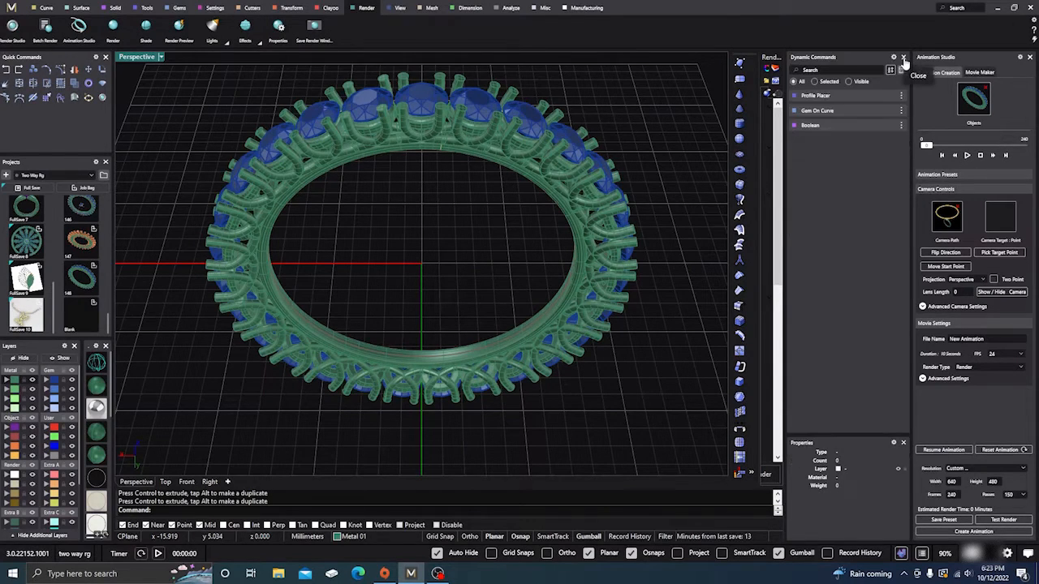
{"action": "left_click", "coordinate": [903, 59]}
{"action": "left_click", "coordinate": [903, 59]}
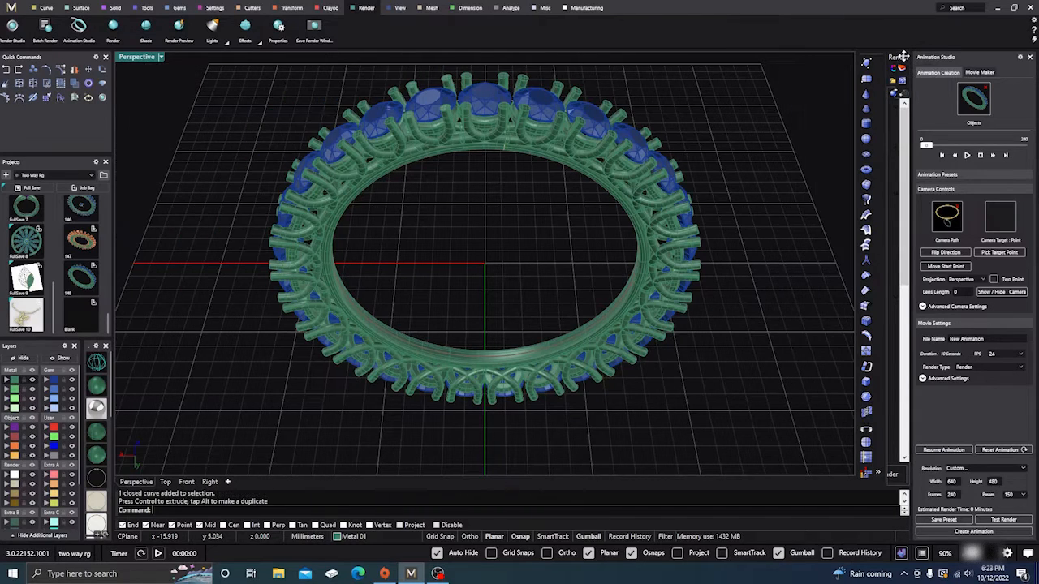
Return to the animation's start view and preview the ring turntable along the adjusted camera path.
{"action": "scroll", "coordinate": [528, 397], "scroll_direction": "down", "scroll_amount": 2}
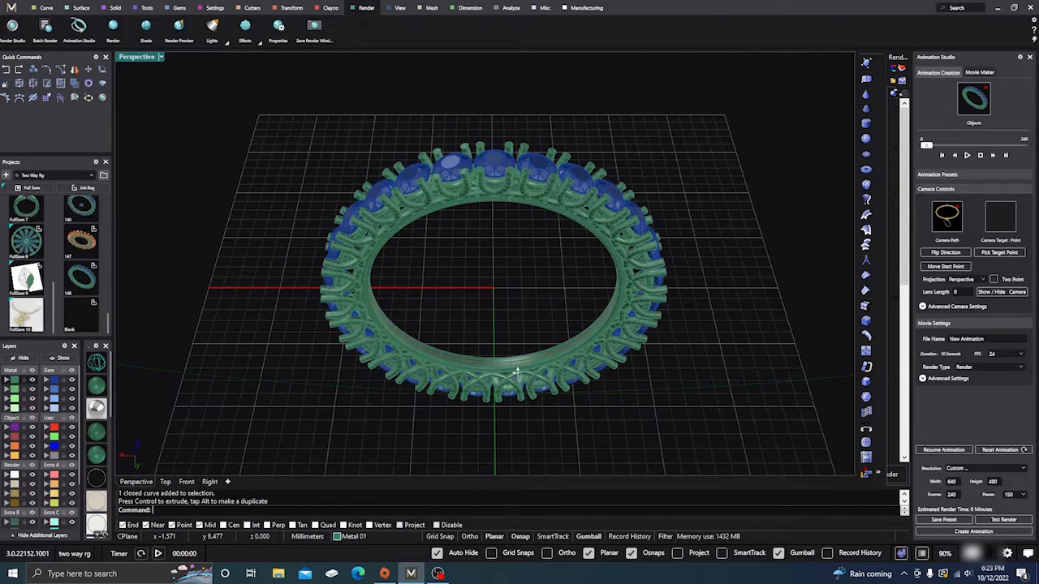
{"action": "right_click_drag", "start_coordinate": [516, 372], "coordinate": [492, 365]}
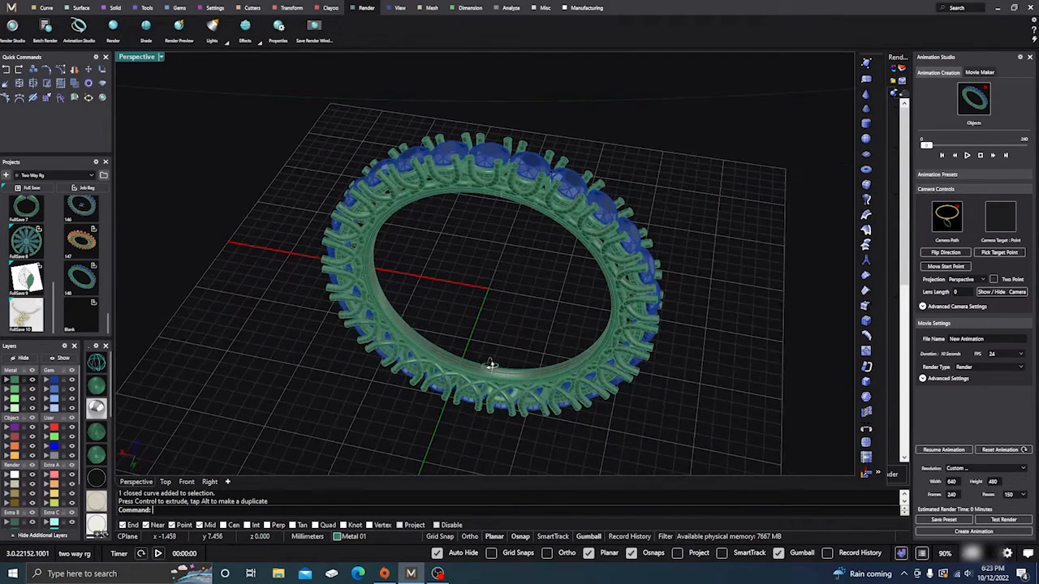
{"action": "left_click", "coordinate": [979, 156]}
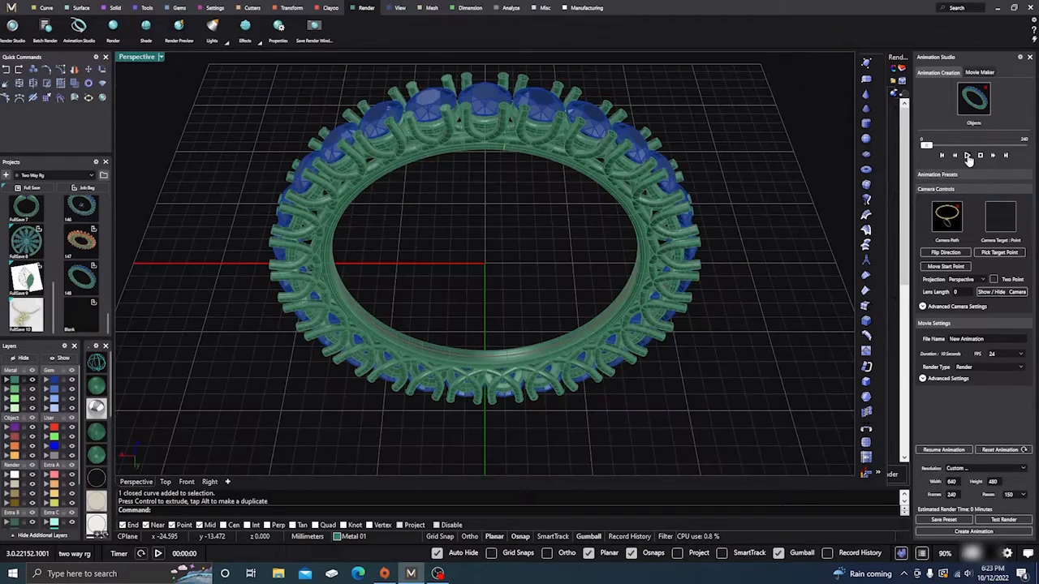
{"action": "left_click", "coordinate": [967, 156]}
{"action": "left_click", "coordinate": [979, 156]}
Select the circular camera path again and move it slightly higher above the ring.
{"action": "scroll", "coordinate": [510, 300], "scroll_direction": "down", "scroll_amount": 2}
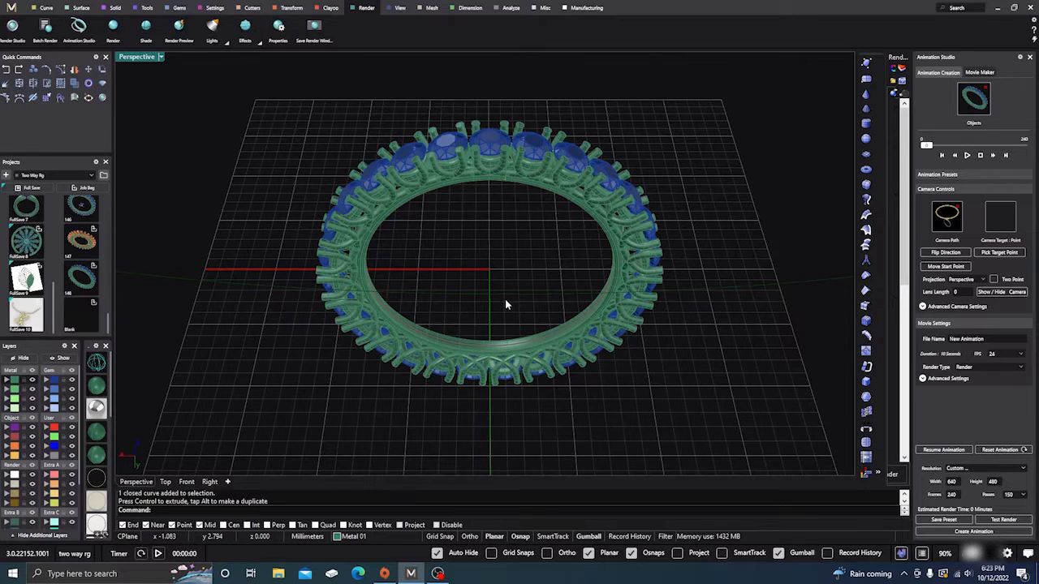
{"action": "scroll", "coordinate": [348, 420], "scroll_direction": "down", "scroll_amount": 3}
{"action": "left_click", "coordinate": [640, 355]}
{"action": "scroll", "coordinate": [628, 324], "scroll_direction": "down", "scroll_amount": 3}
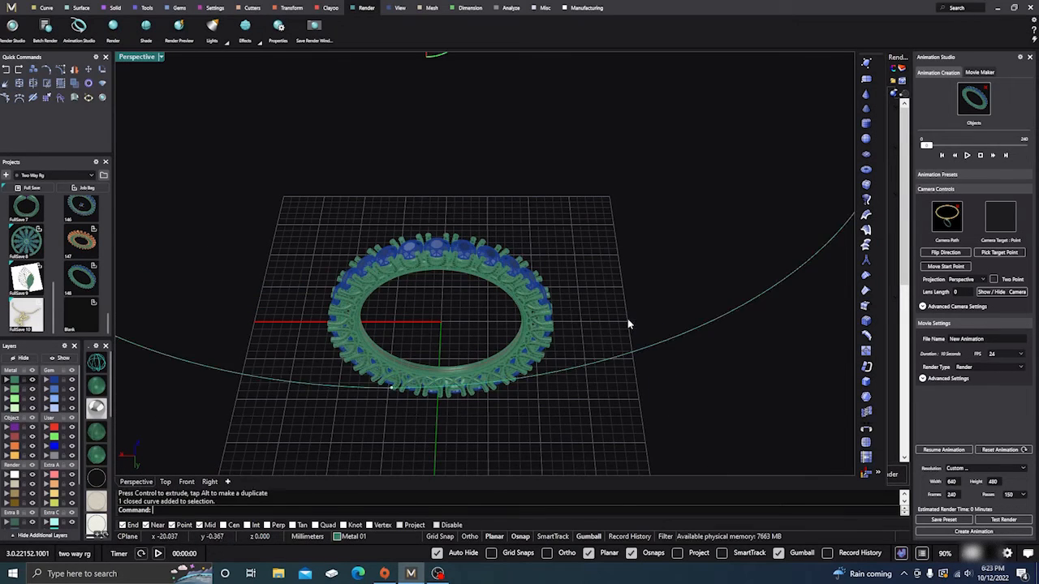
{"action": "right_click_drag", "start_coordinate": [542, 313], "coordinate": [519, 213]}
{"action": "left_click_drag", "start_coordinate": [504, 155], "coordinate": [503, 145]}
Scale the raised camera path circle up evenly in its plane so the camera travels farther from the ring.
{"action": "right_click_drag", "start_coordinate": [465, 216], "coordinate": [476, 274]}
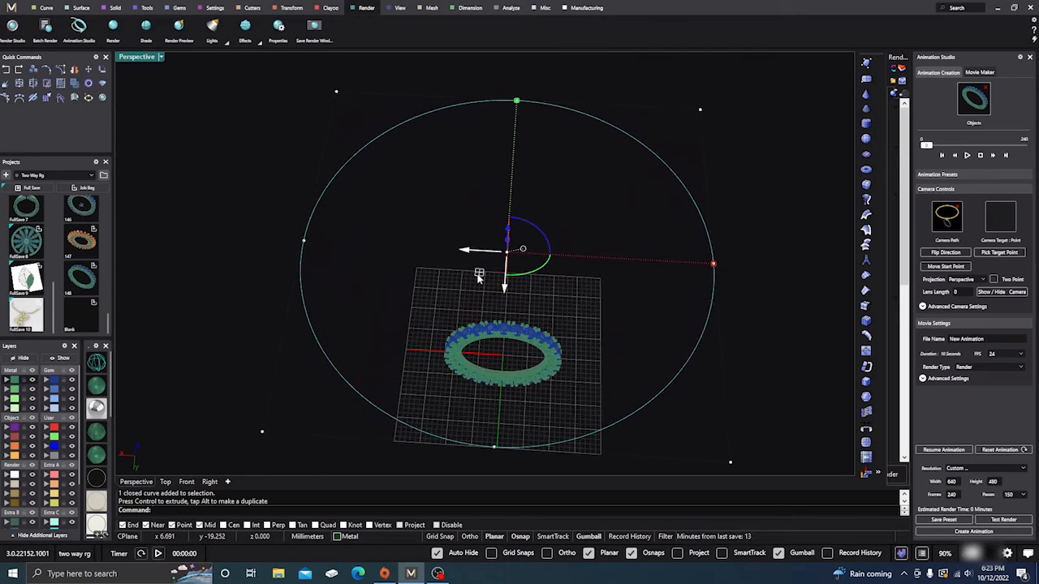
{"action": "left_click_drag", "start_coordinate": [479, 274], "coordinate": [468, 282]}
{"action": "scroll", "coordinate": [467, 283], "scroll_direction": "down", "scroll_amount": 3}
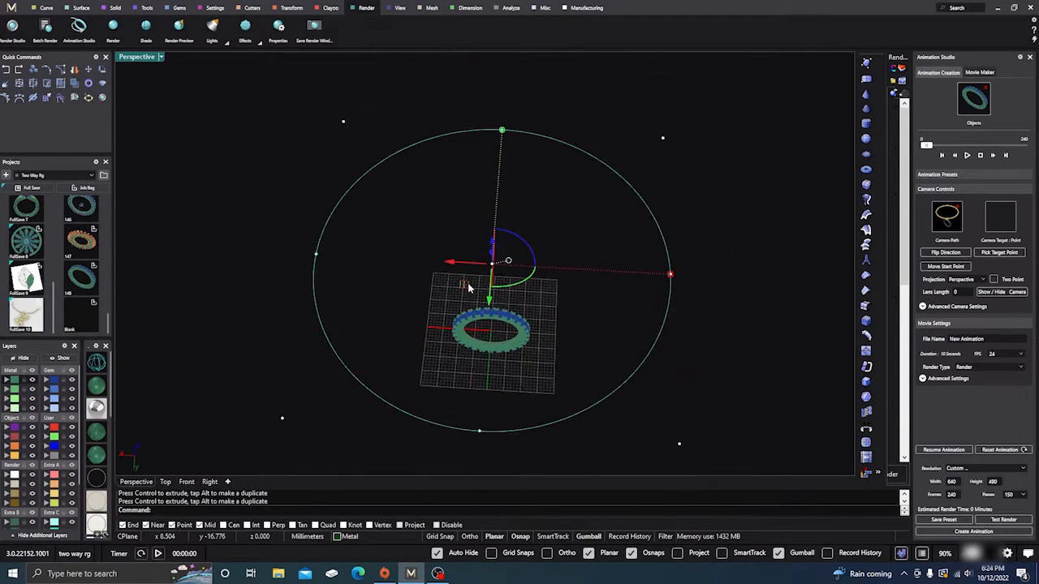
Reset the animation to its start view and preview the turntable with the higher, wider camera path.
{"action": "left_click", "coordinate": [979, 156]}
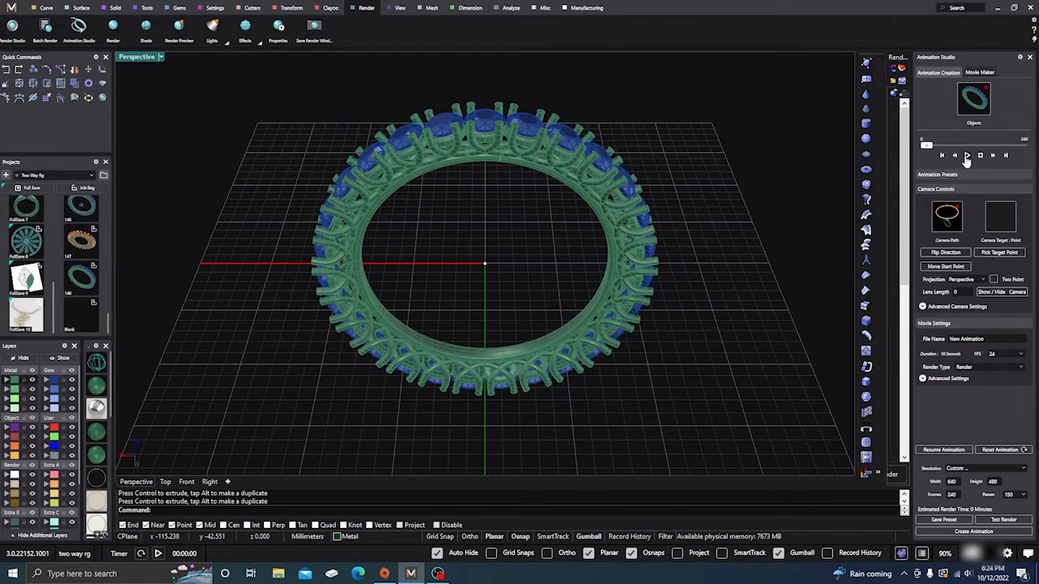
{"action": "left_click", "coordinate": [967, 156]}
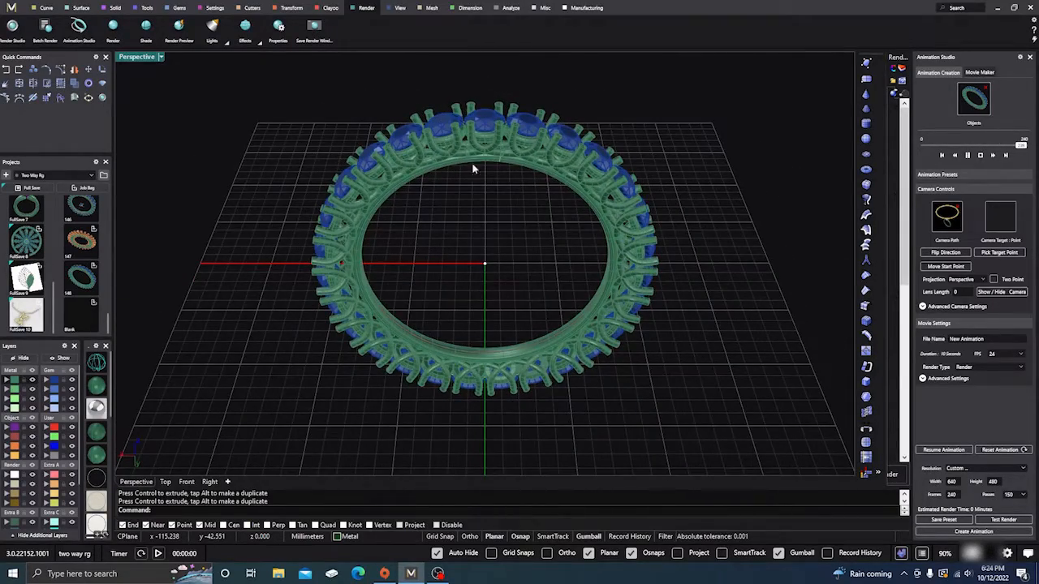
{"action": "left_click", "coordinate": [980, 156]}
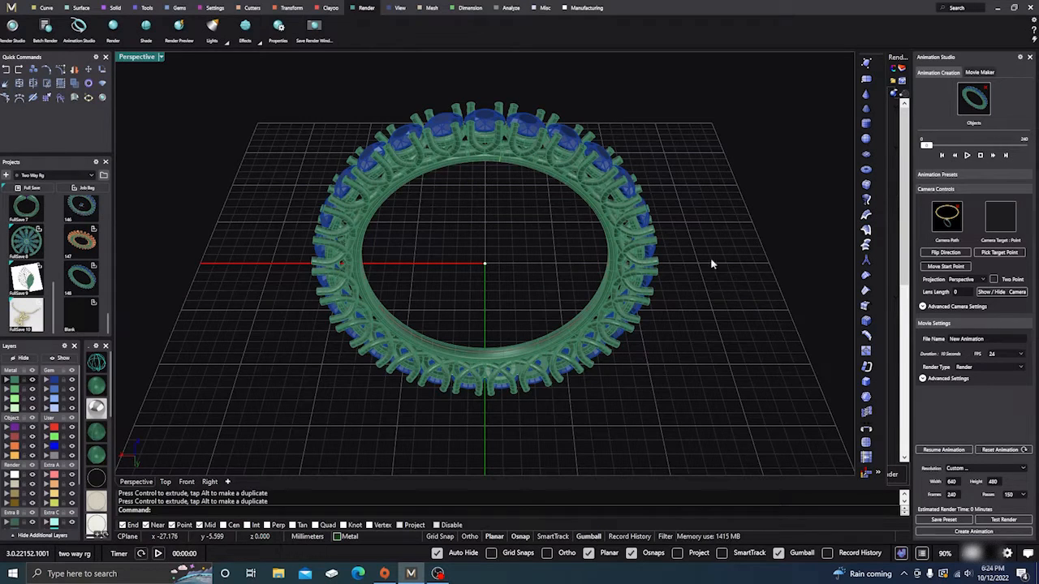
{"action": "scroll", "coordinate": [412, 346], "scroll_direction": "down", "scroll_amount": 5}
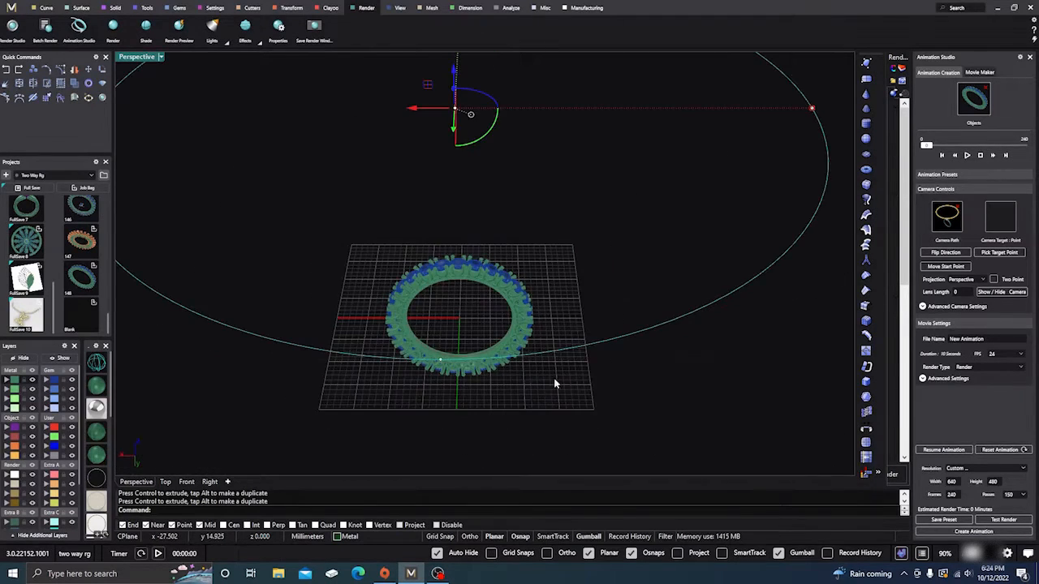
Move the circular camera path farther up above the ring.
{"action": "scroll", "coordinate": [556, 382], "scroll_direction": "down", "scroll_amount": 2}
{"action": "scroll", "coordinate": [477, 246], "scroll_direction": "down", "scroll_amount": 2}
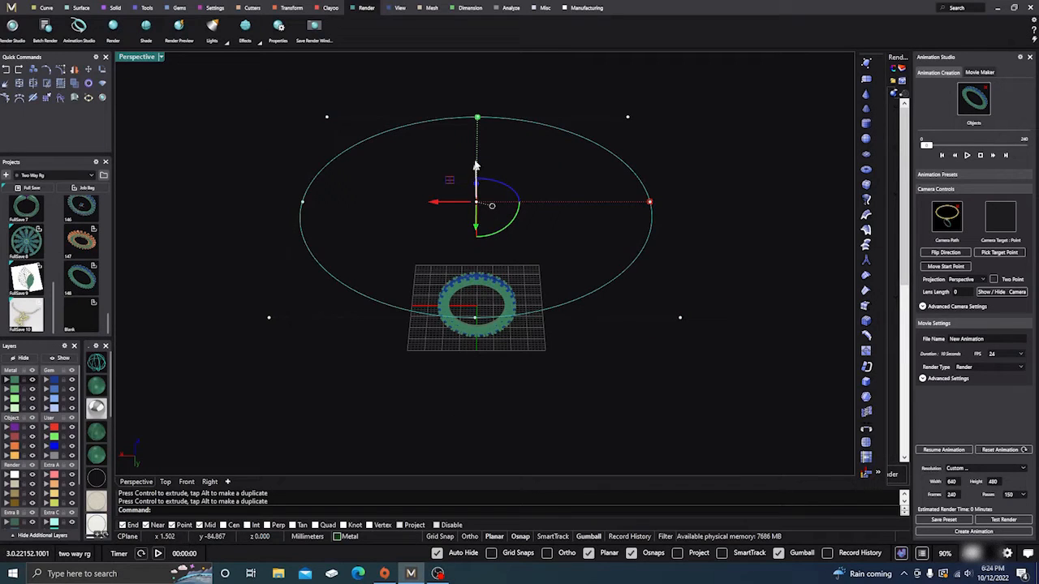
{"action": "left_click_drag", "start_coordinate": [475, 168], "coordinate": [476, 116]}
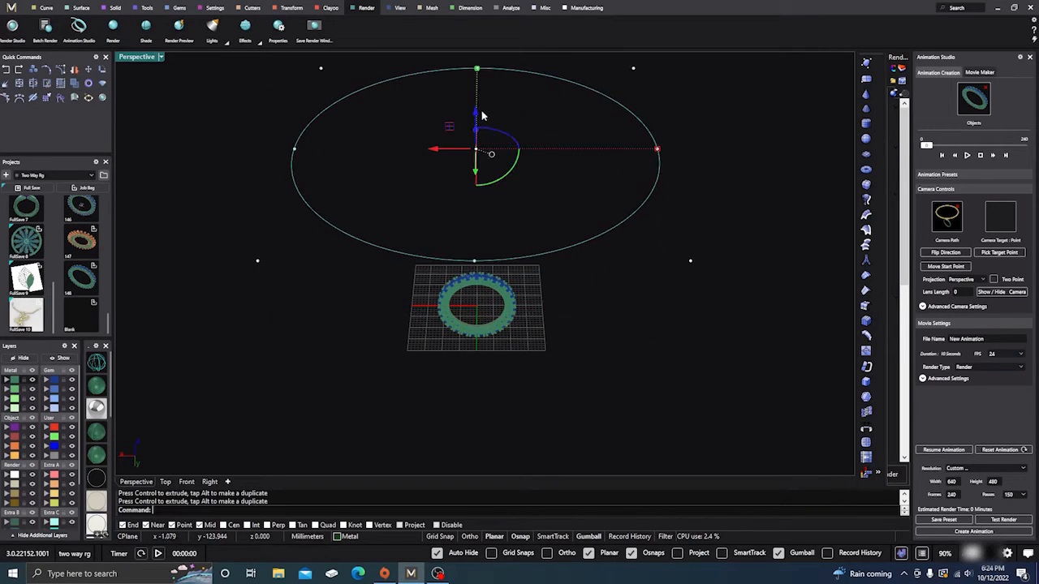
Reset the animation to its start and play the full turntable twice along the raised camera path.
{"action": "left_click", "coordinate": [981, 156]}
{"action": "left_click", "coordinate": [968, 157]}
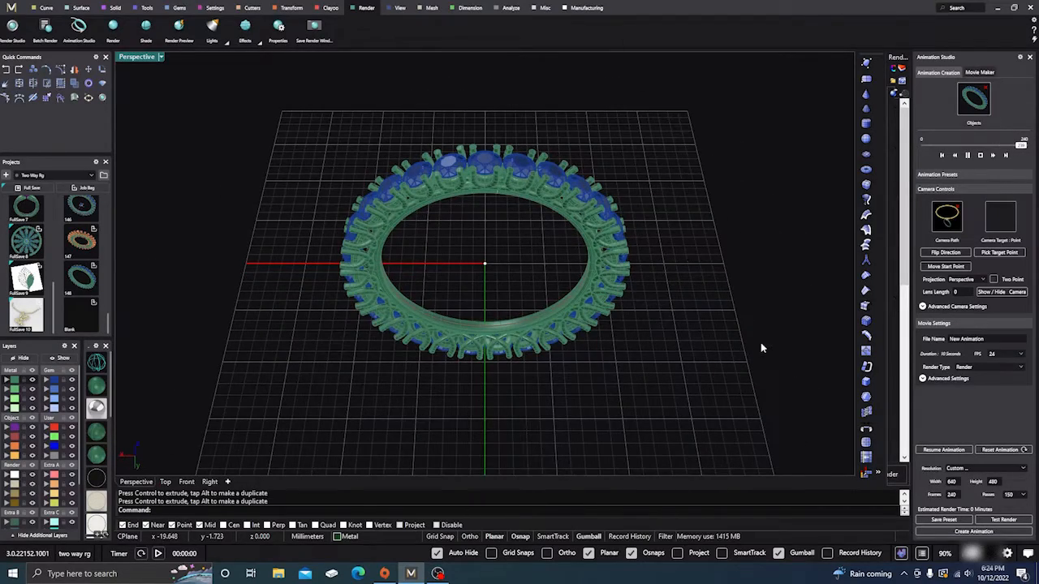
{"action": "left_click", "coordinate": [981, 155]}
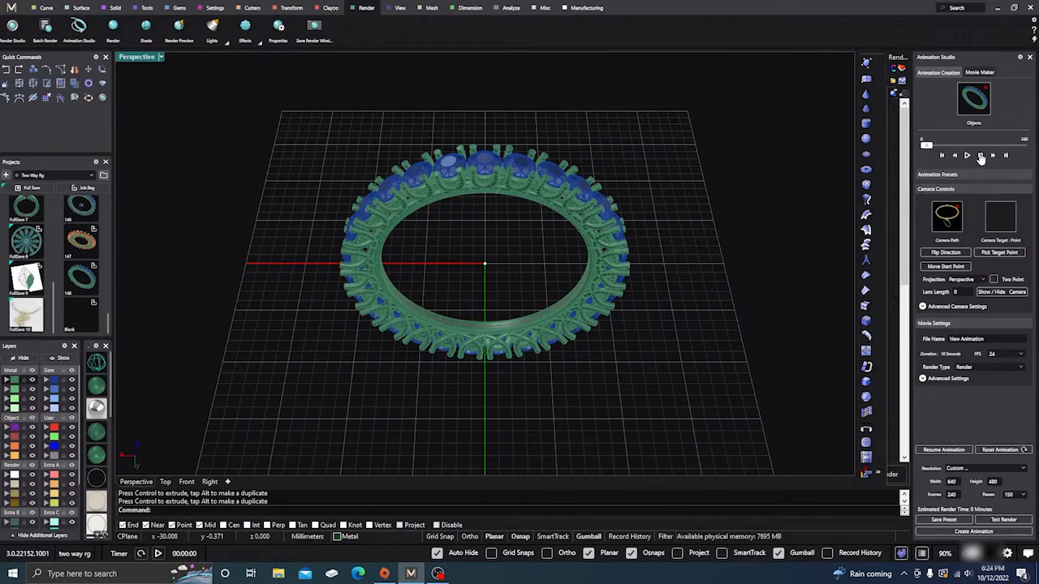
{"action": "left_click", "coordinate": [967, 155]}
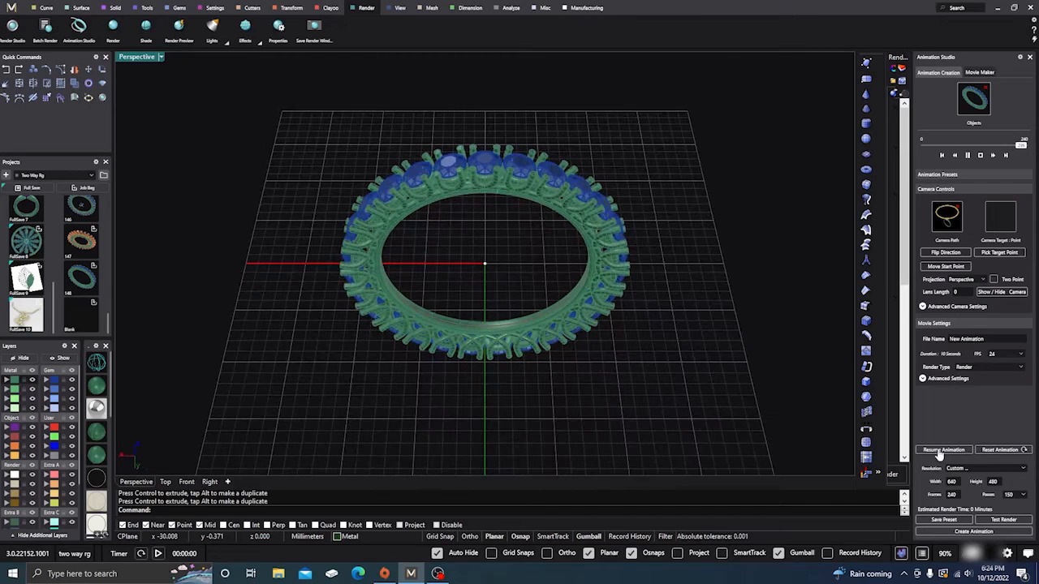
Show all four views, replay the turntable from the start, pause it to deselect the camera path, and resume playback.
{"action": "left_click", "coordinate": [961, 533]}
{"action": "mouse_move", "coordinate": [626, 405]}
{"action": "right_mouse_down"}
{"action": "mouse_move", "coordinate": [638, 397]}
{"action": "mouse_move", "coordinate": [626, 394]}
{"action": "right_mouse_up"}
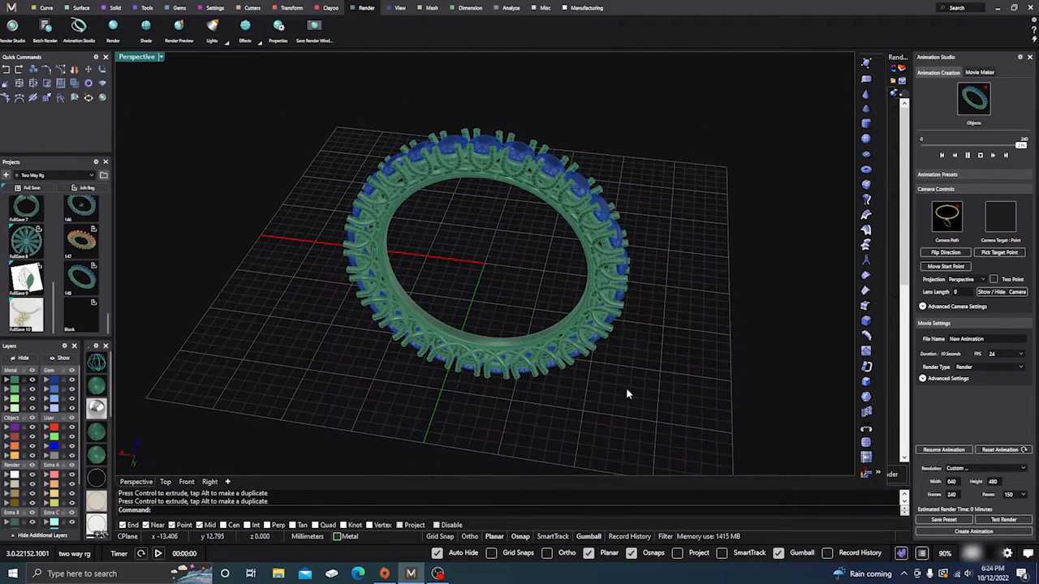
{"action": "double_click", "coordinate": [138, 60]}
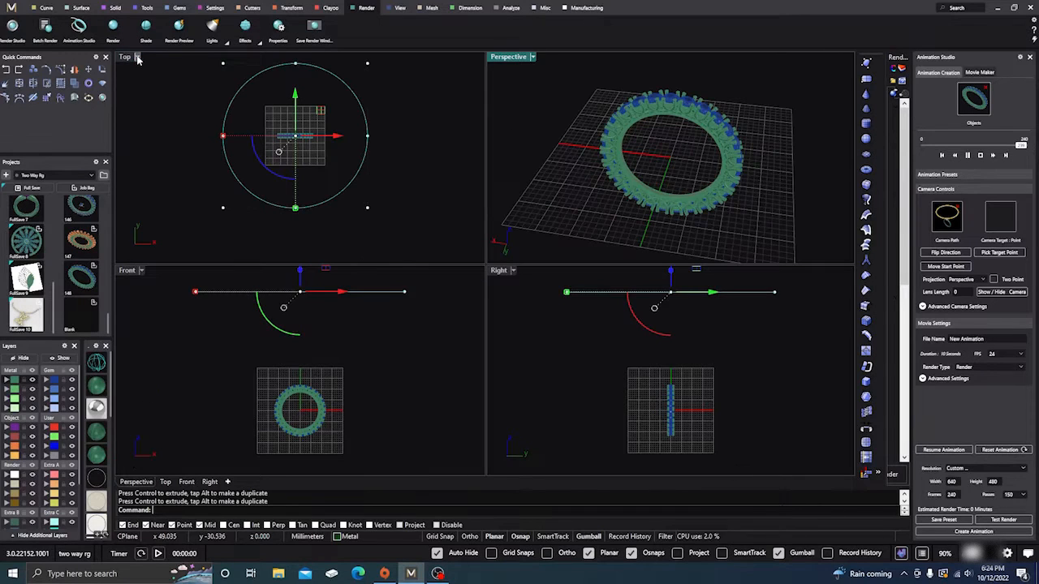
{"action": "left_click", "coordinate": [981, 156]}
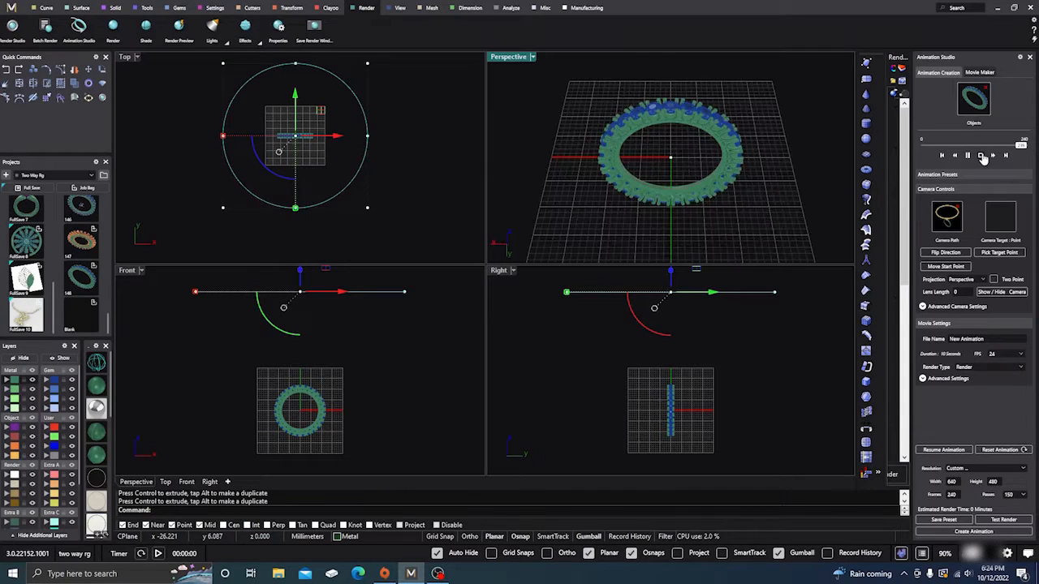
{"action": "left_click", "coordinate": [967, 155]}
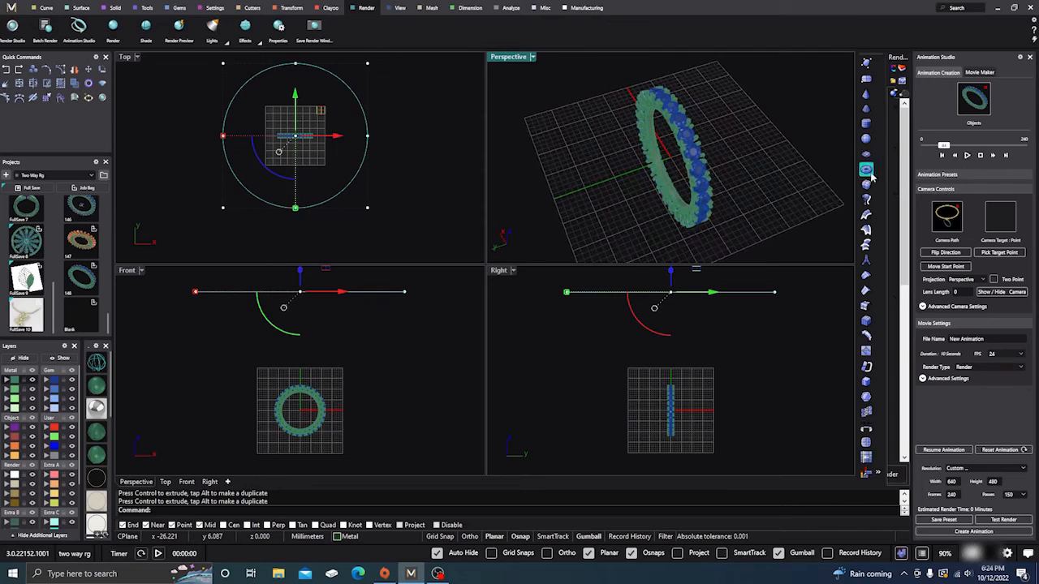
{"action": "left_click", "coordinate": [421, 194]}
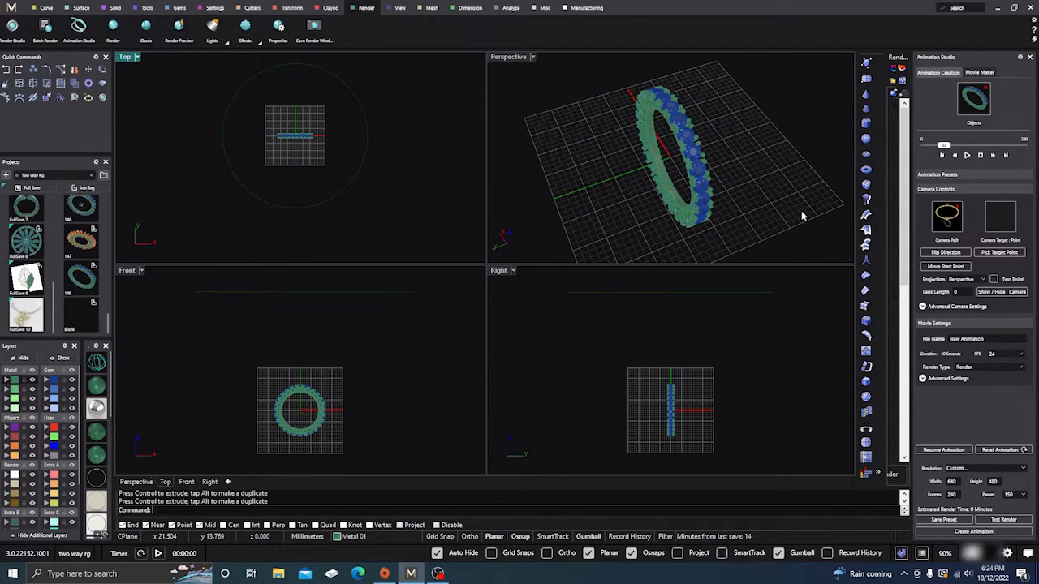
{"action": "left_click", "coordinate": [968, 156]}
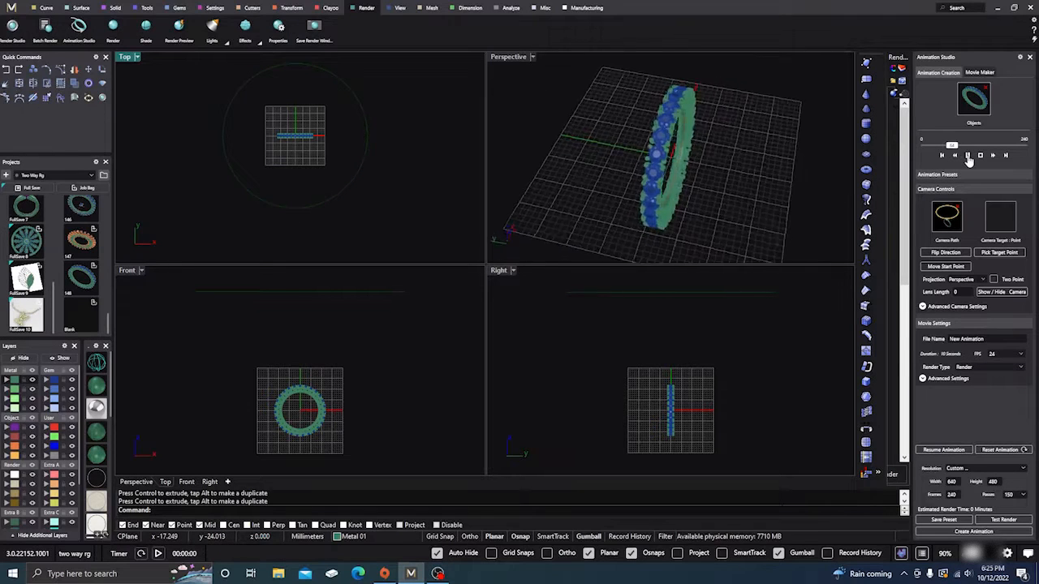
Maximize the Right view, stop the playback, and examine the ring from the side.
{"action": "double_click", "coordinate": [499, 270]}
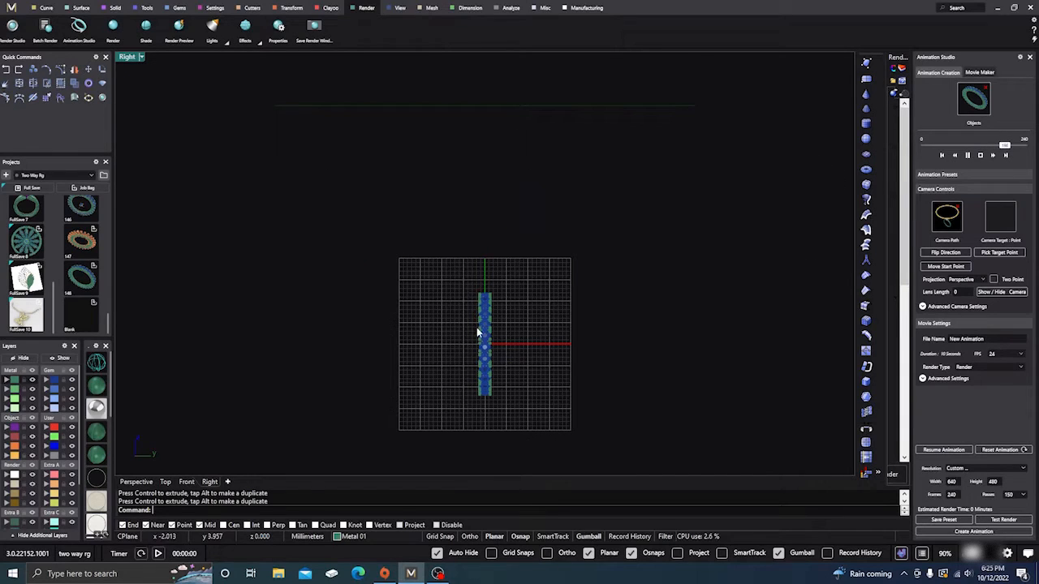
{"action": "left_click", "coordinate": [980, 156]}
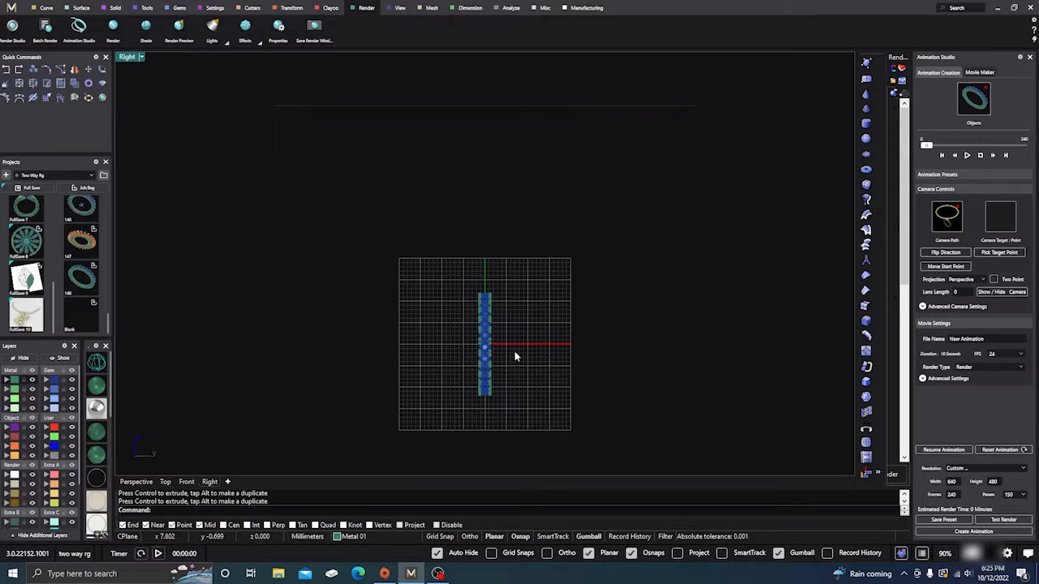
{"action": "scroll", "coordinate": [501, 302], "scroll_direction": "down", "scroll_amount": 2}
{"action": "scroll", "coordinate": [496, 340], "scroll_direction": "up", "scroll_amount": 3}
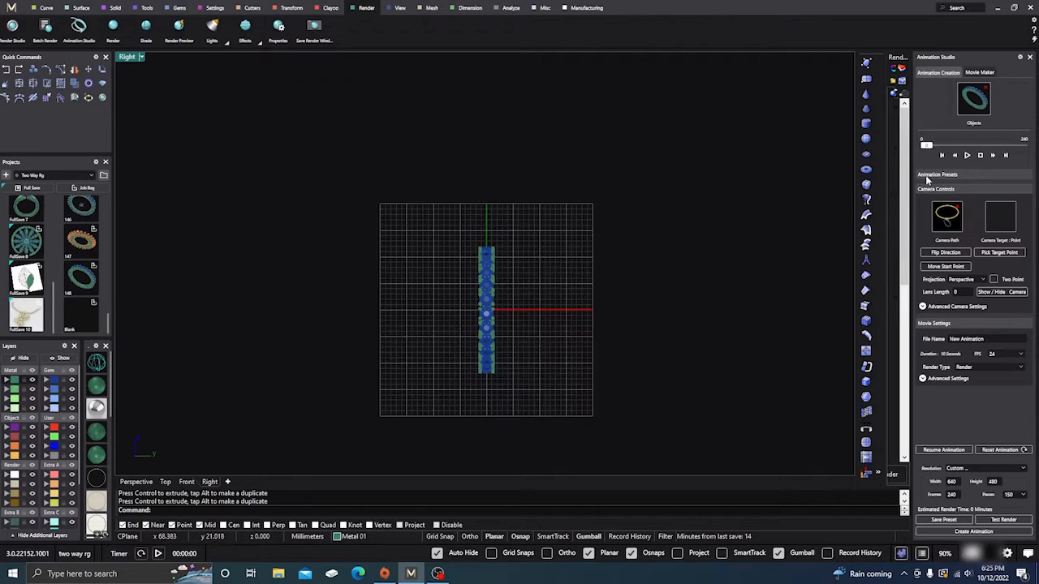
Return to the Perspective view, play the turntable through, and examine the ring from other angles.
{"action": "left_click", "coordinate": [136, 482]}
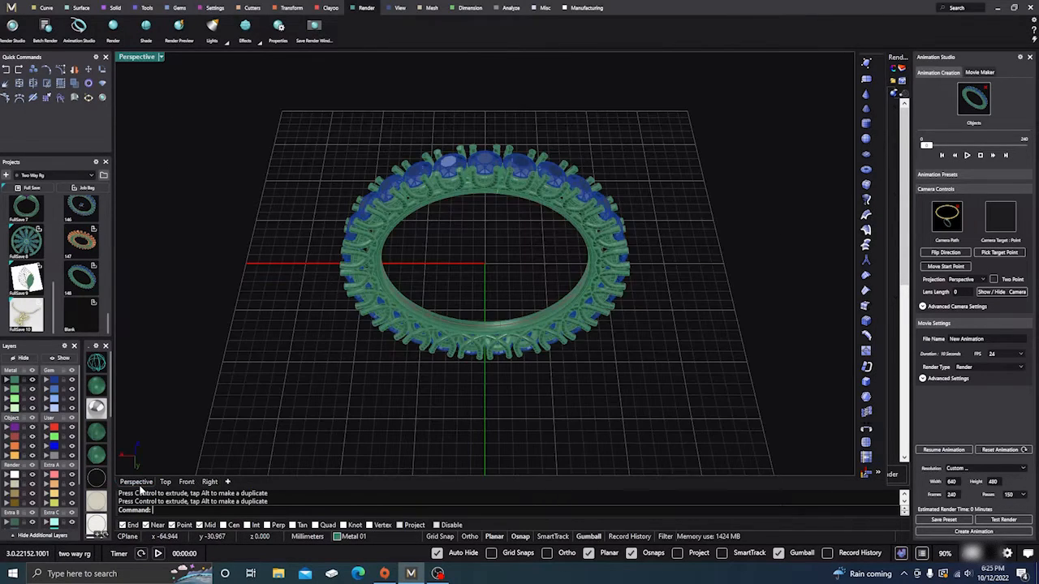
{"action": "left_click", "coordinate": [968, 155]}
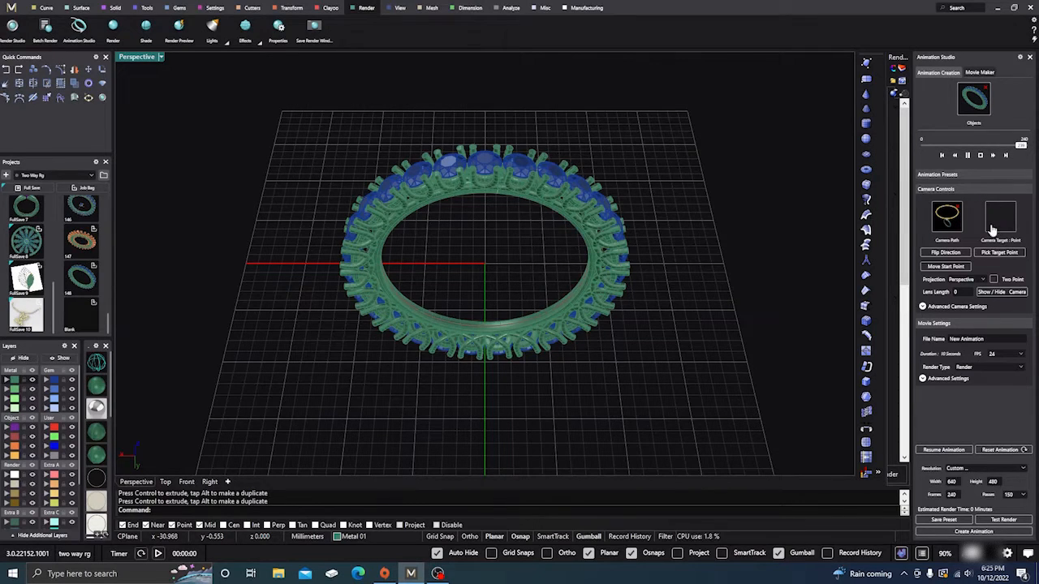
{"action": "right_click_drag", "start_coordinate": [675, 378], "coordinate": [661, 353]}
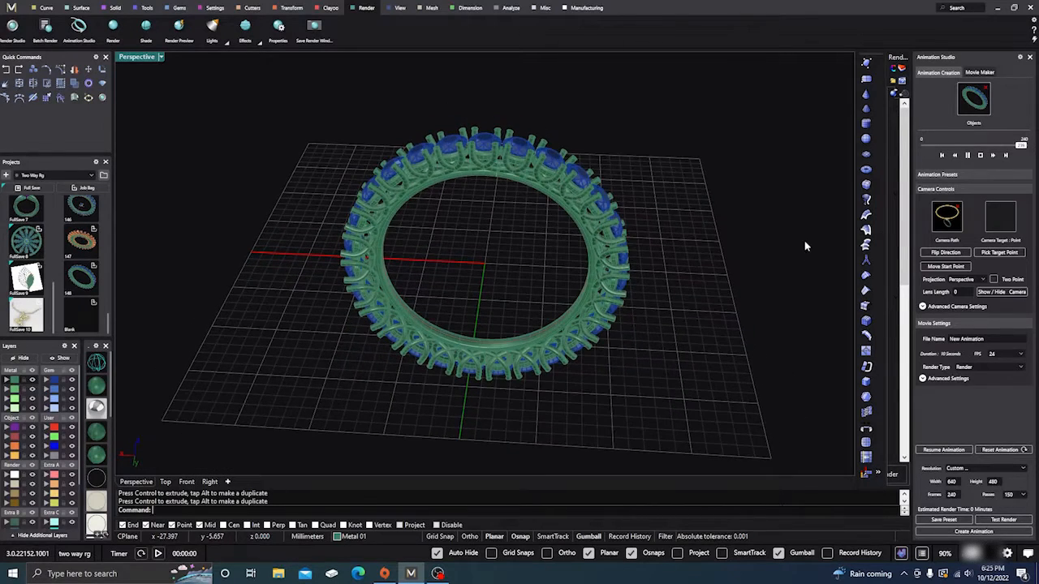
{"action": "right_click_drag", "start_coordinate": [805, 241], "coordinate": [783, 272]}
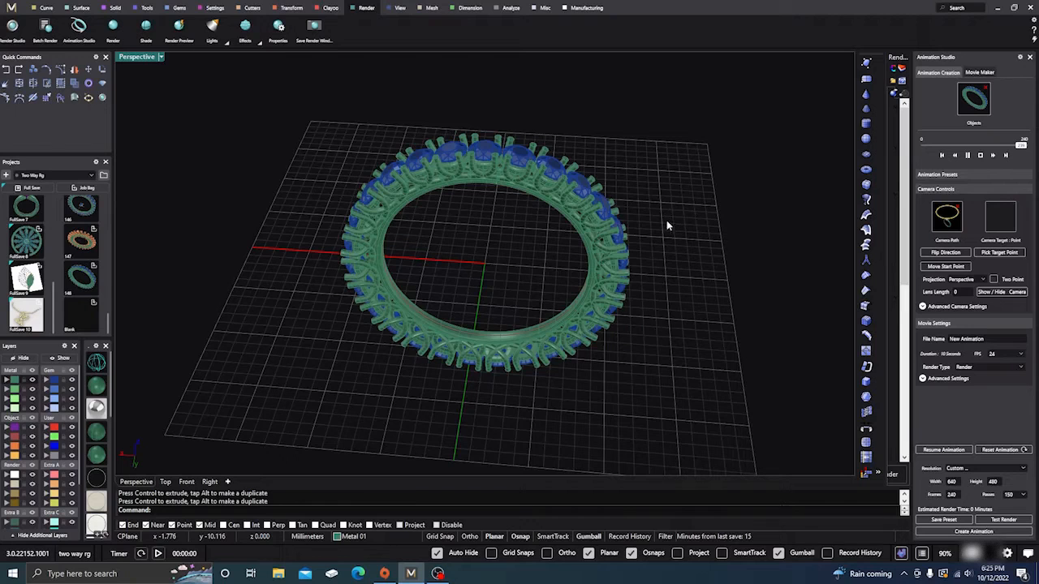
Select the small closed curve near the top inner edge of the ring and assign it as the camera target.
{"action": "left_click", "coordinate": [46, 8]}
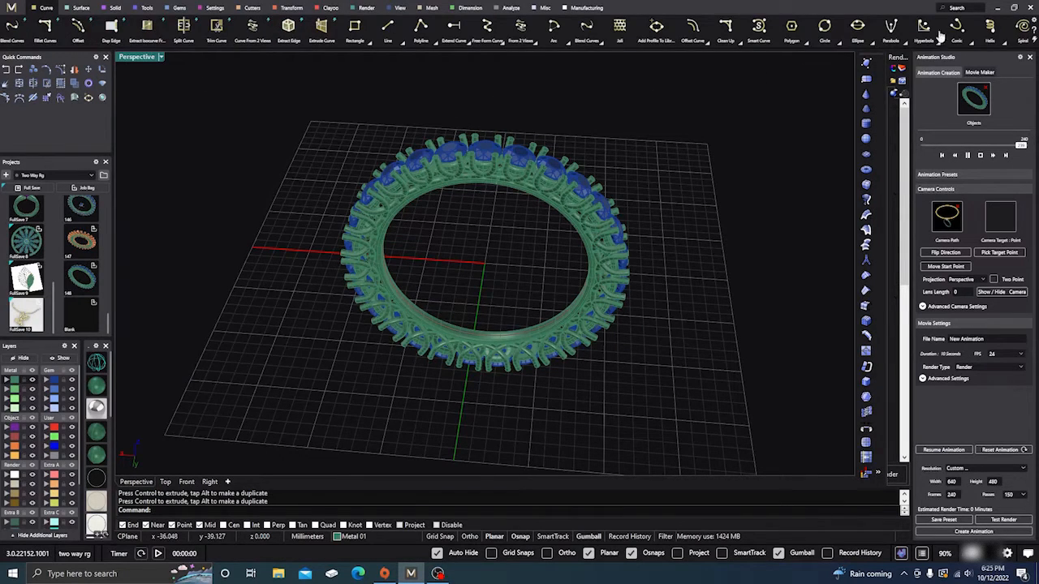
{"action": "scroll", "coordinate": [502, 188], "scroll_direction": "up", "scroll_amount": 3}
{"action": "left_click", "coordinate": [487, 181]}
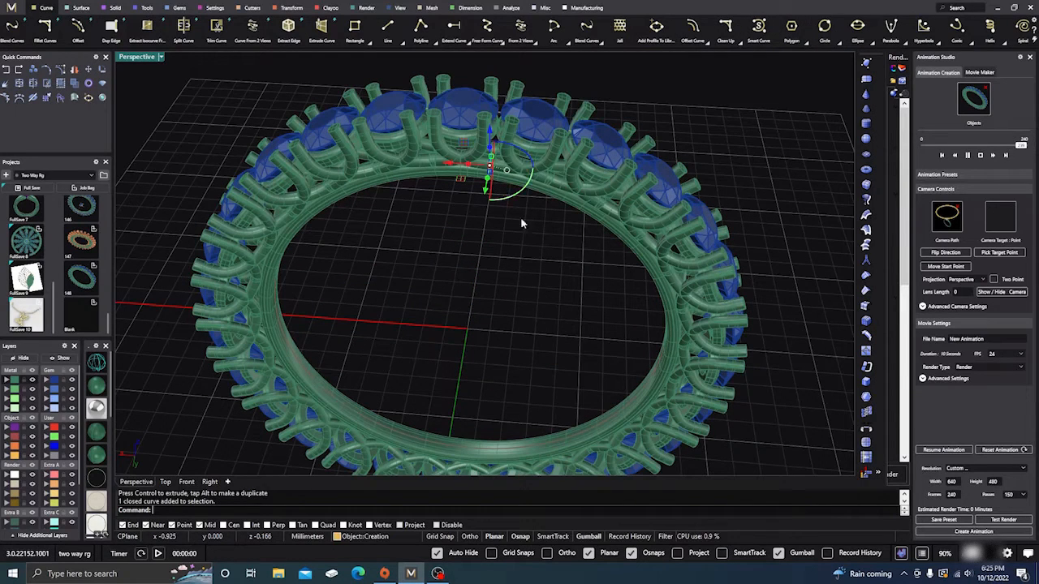
{"action": "left_click", "coordinate": [1002, 219]}
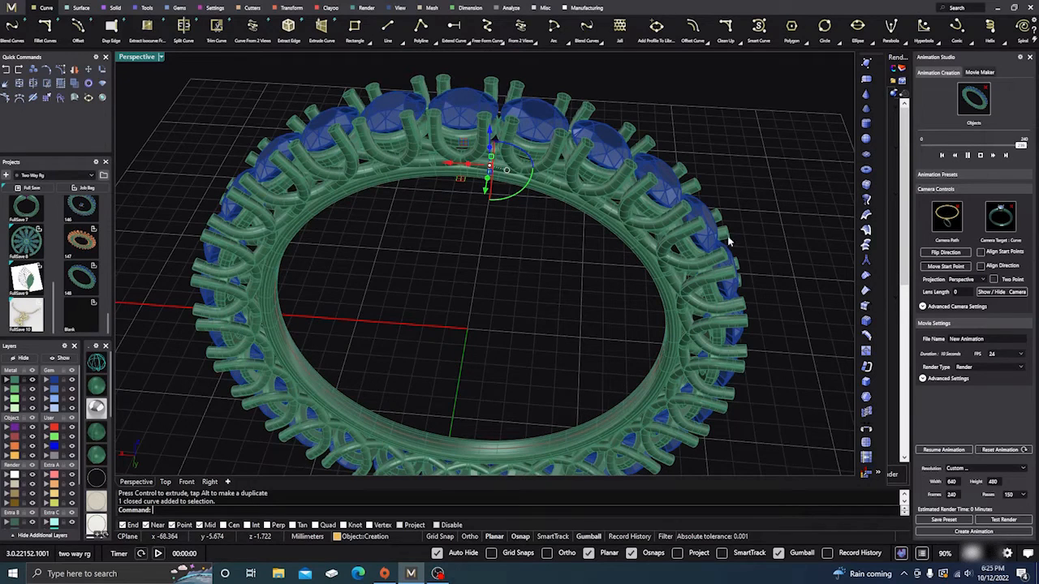
Reset the animation, preview the turntable with the curve as camera target, and deselect the curve.
{"action": "left_click", "coordinate": [979, 155]}
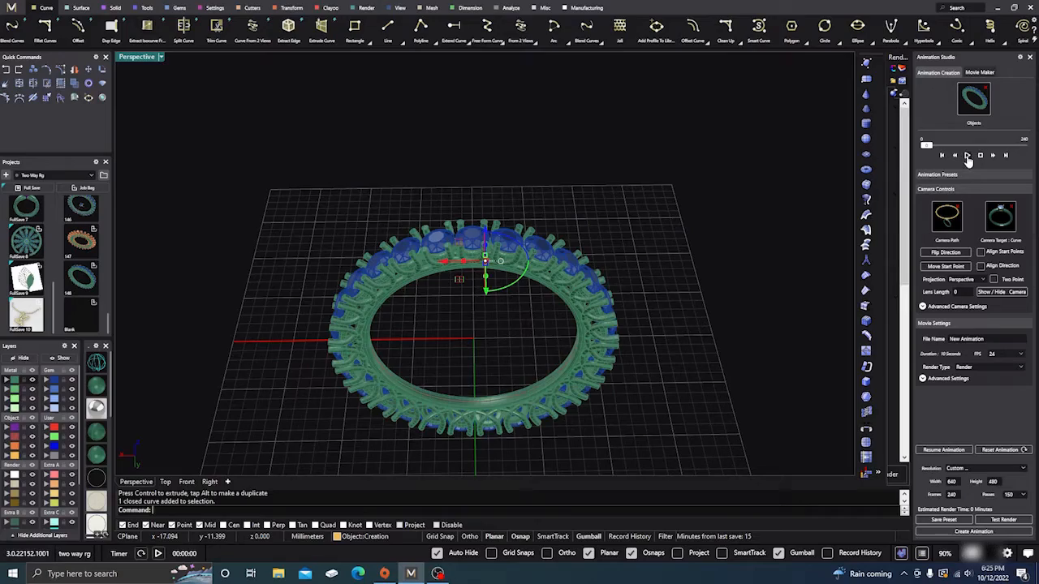
{"action": "left_click", "coordinate": [966, 155]}
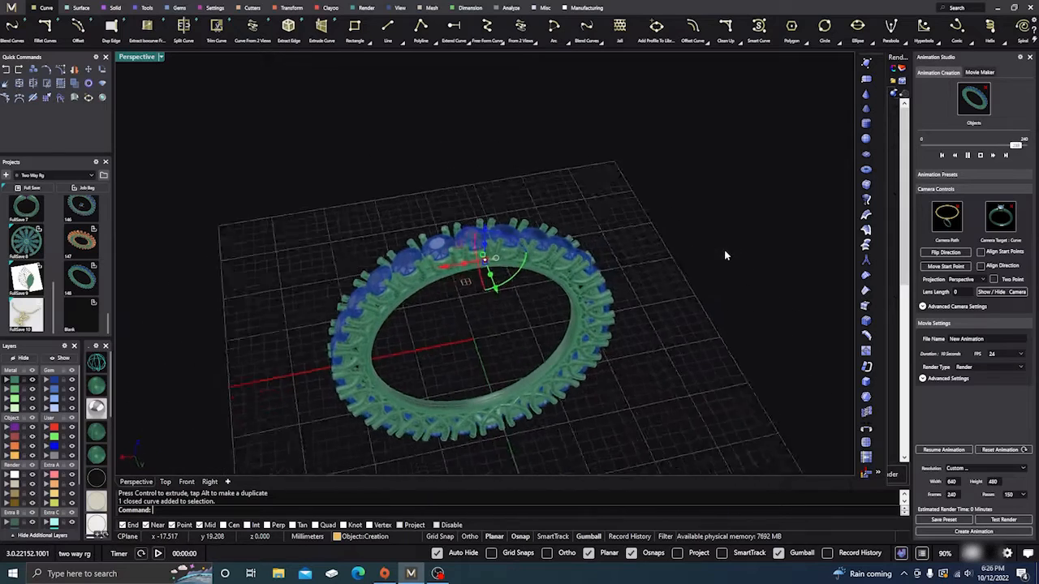
{"action": "left_click", "coordinate": [754, 227]}
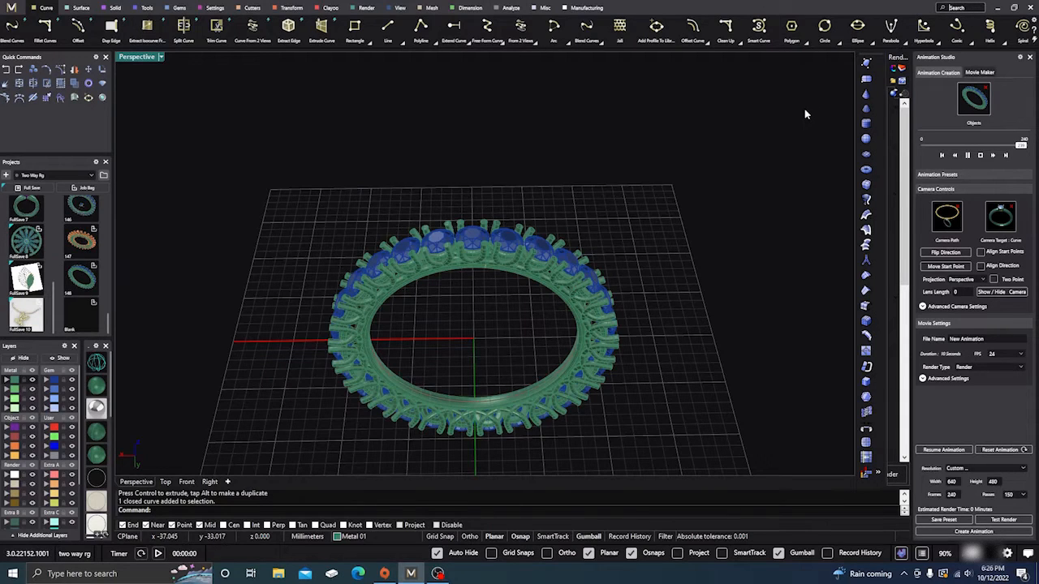
Search the commands for "point" and place a single point at the origin in the centre of the ring.
{"action": "type", "text": "p0"}
{"action": "key", "text": "BackSpace"}
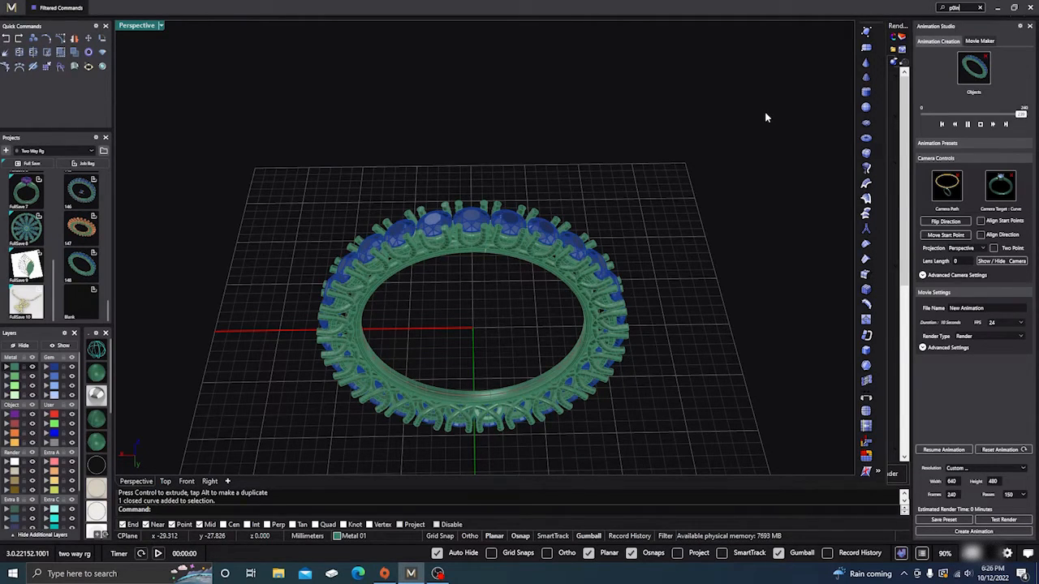
{"action": "key", "text": "BackSpace"}
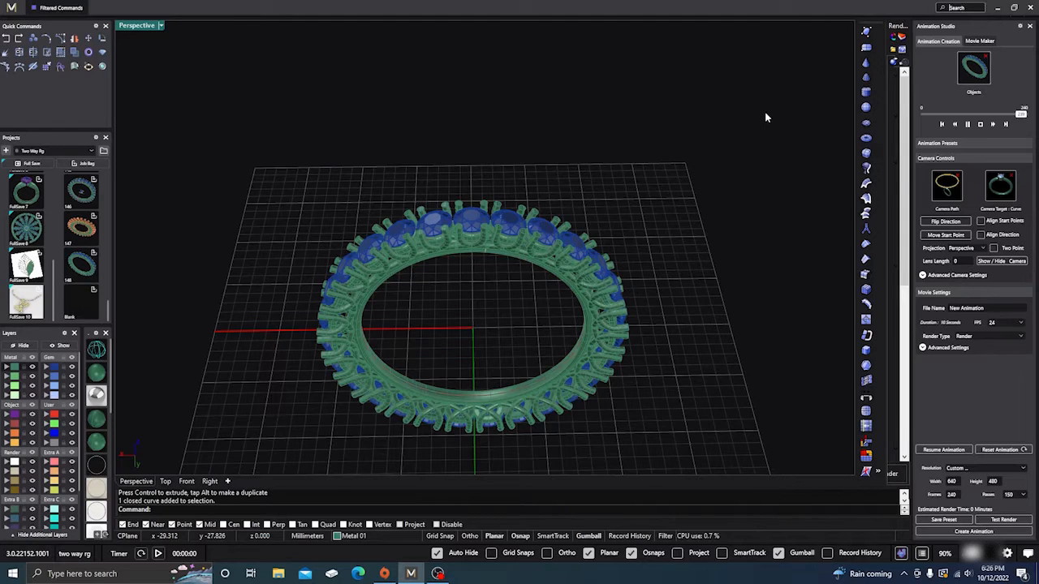
{"action": "type", "text": "po"}
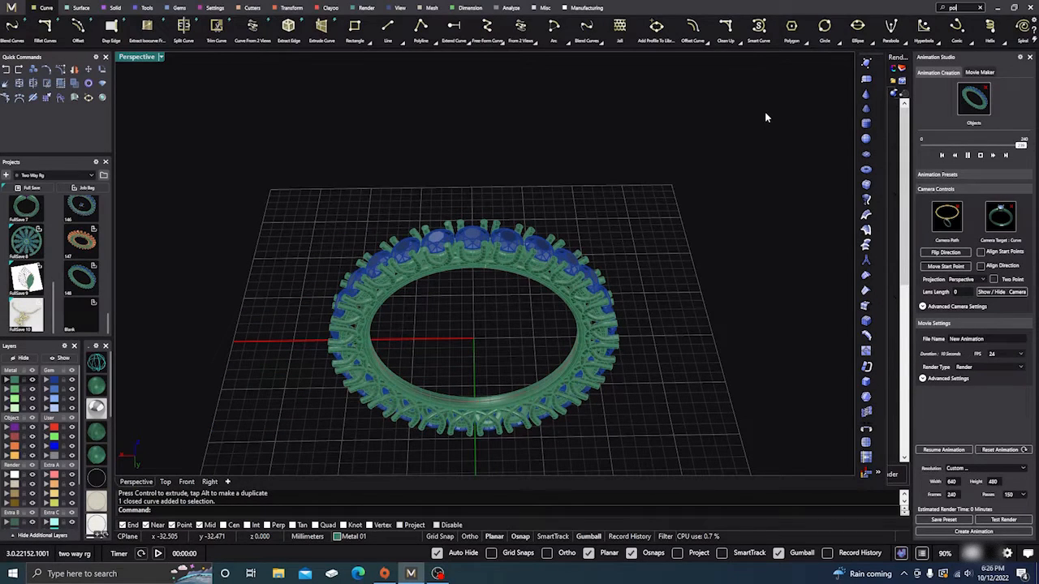
{"action": "type", "text": "int"}
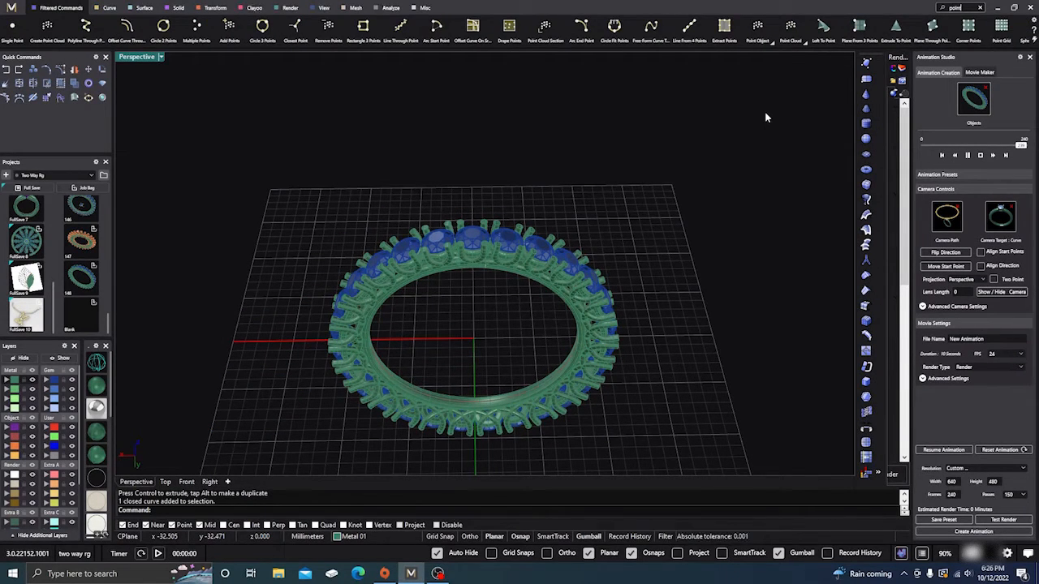
{"action": "left_click", "coordinate": [12, 26]}
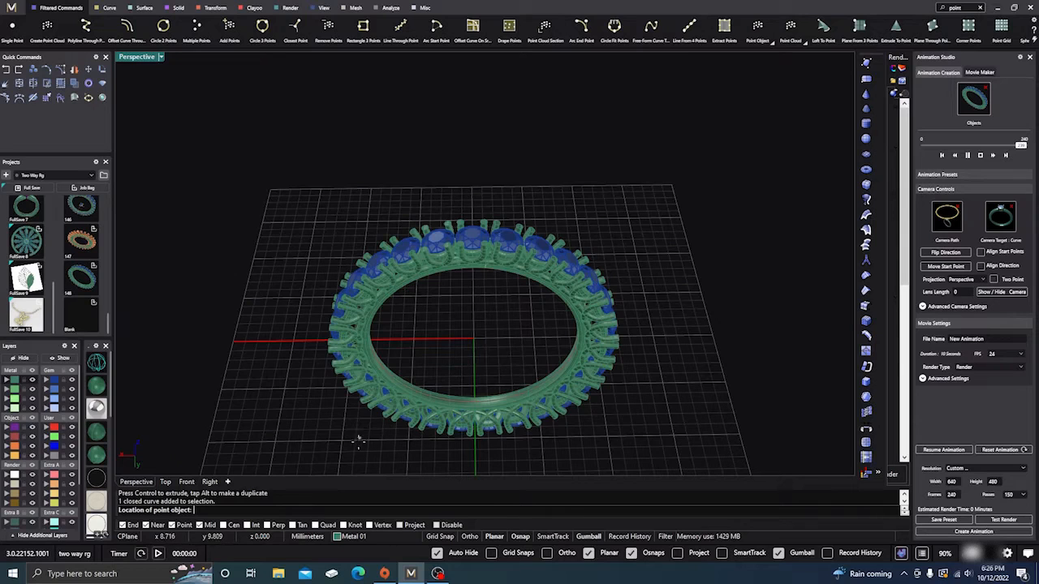
{"action": "right_click_drag", "start_coordinate": [358, 440], "coordinate": [243, 383]}
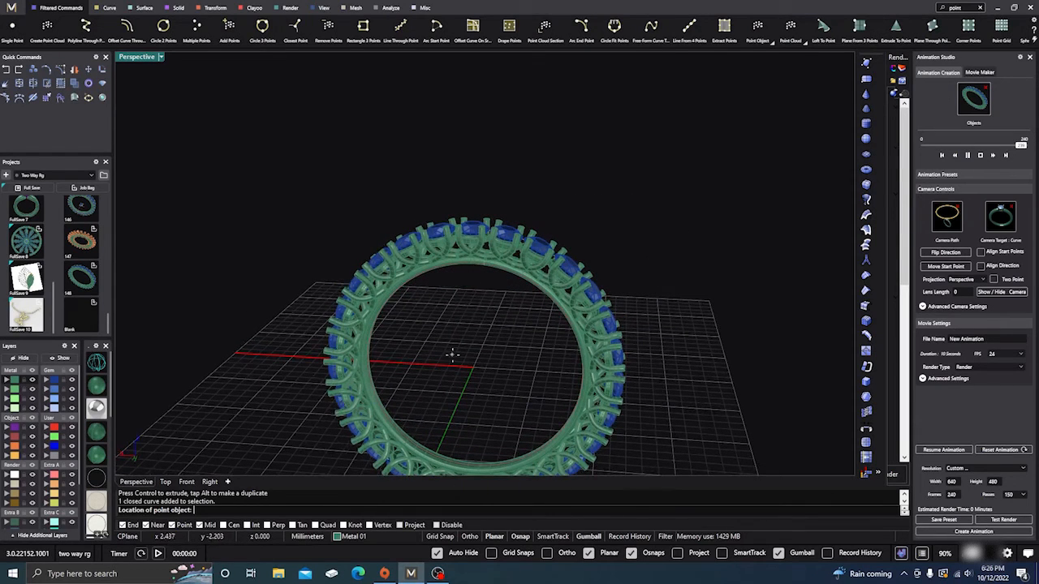
{"action": "left_click", "coordinate": [473, 367]}
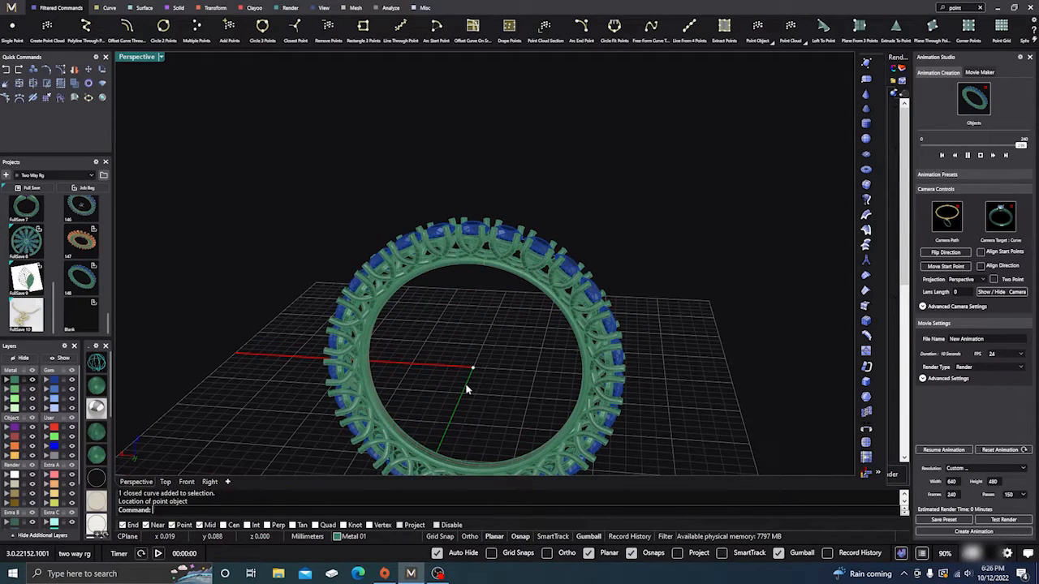
Move the new centre point to the User 01 layer and deselect it.
{"action": "left_click", "coordinate": [474, 368]}
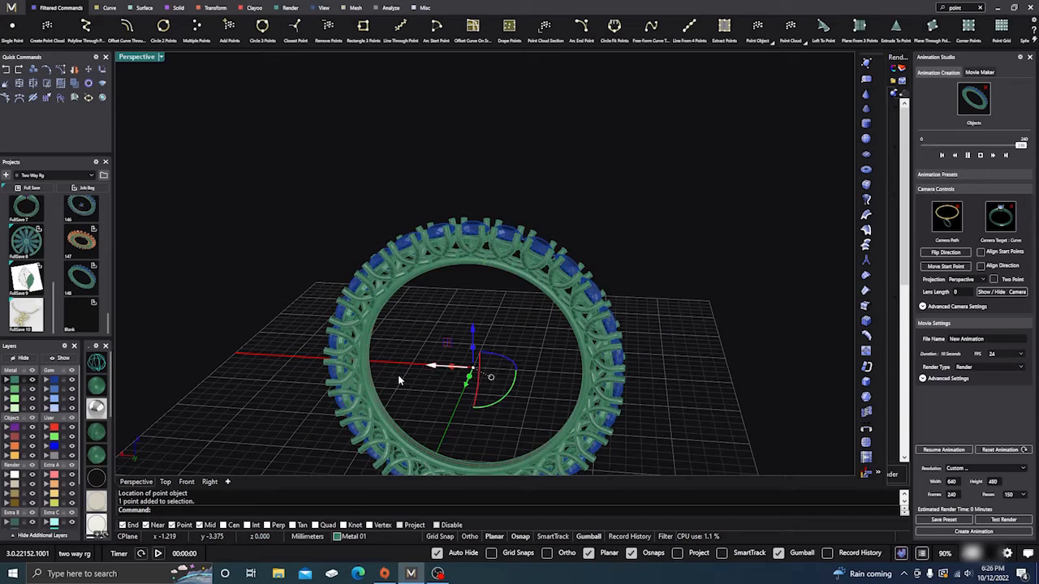
{"action": "left_click", "coordinate": [46, 431]}
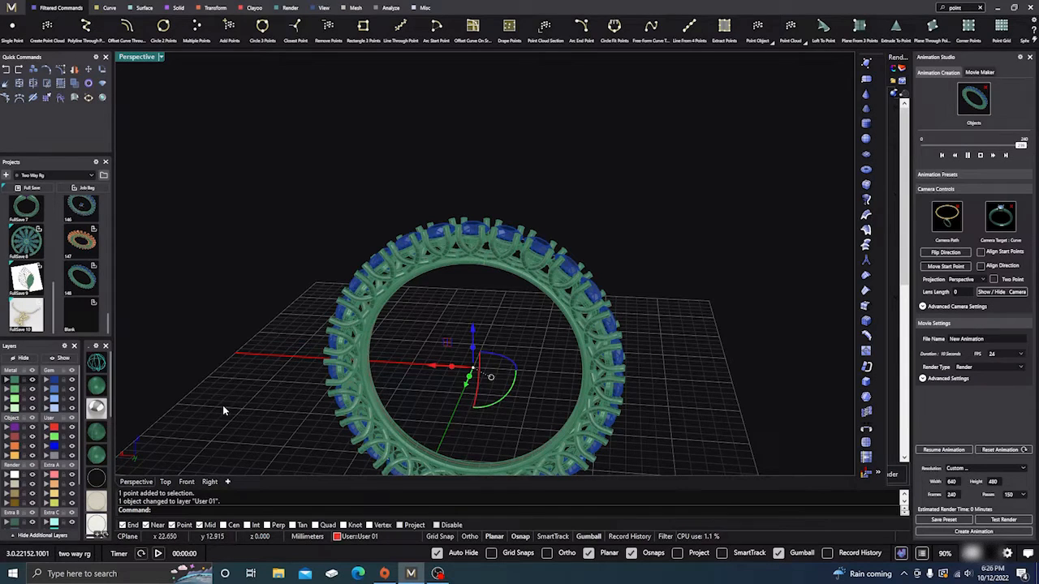
{"action": "left_click", "coordinate": [428, 327]}
Select the point at the ring's centre and assign it as the camera target in place of the curve.
{"action": "right_click_drag", "start_coordinate": [473, 385], "coordinate": [474, 362]}
{"action": "scroll", "coordinate": [473, 360], "scroll_direction": "up", "scroll_amount": 5}
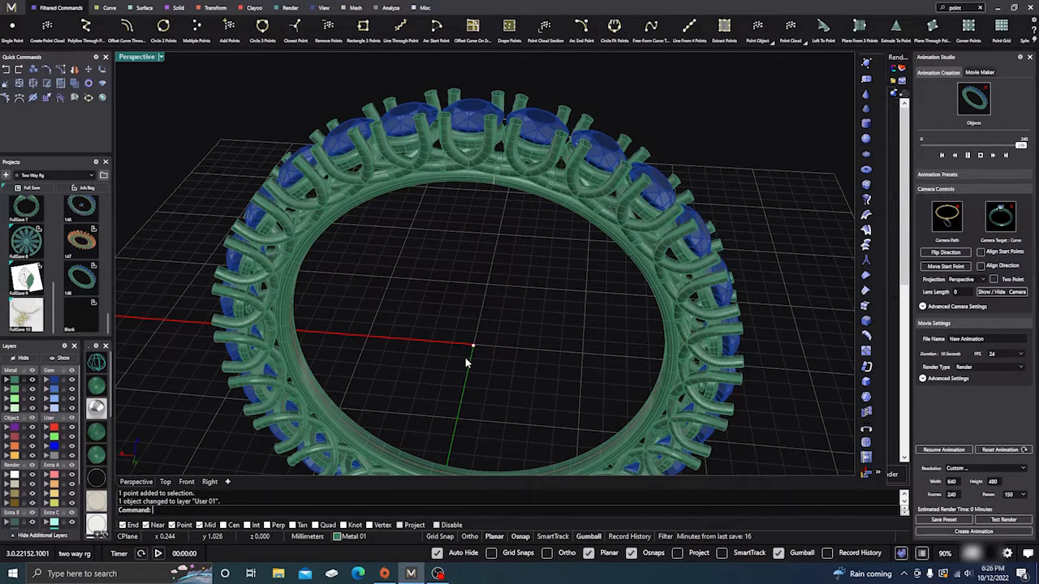
{"action": "left_click", "coordinate": [472, 349]}
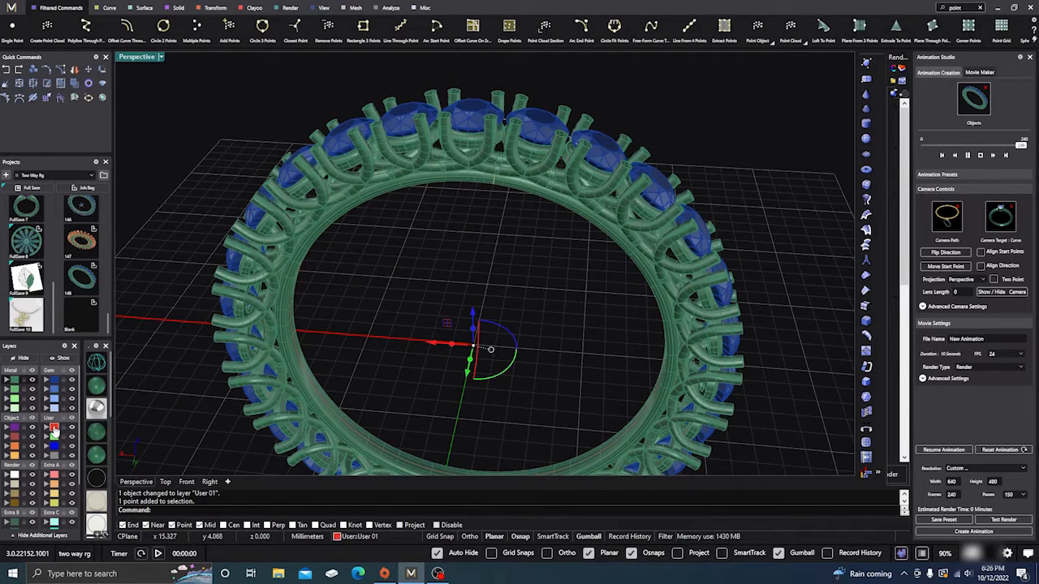
{"action": "left_click", "coordinate": [492, 339]}
{"action": "scroll", "coordinate": [491, 325], "scroll_direction": "up", "scroll_amount": 6}
{"action": "scroll", "coordinate": [489, 310], "scroll_direction": "down", "scroll_amount": 6}
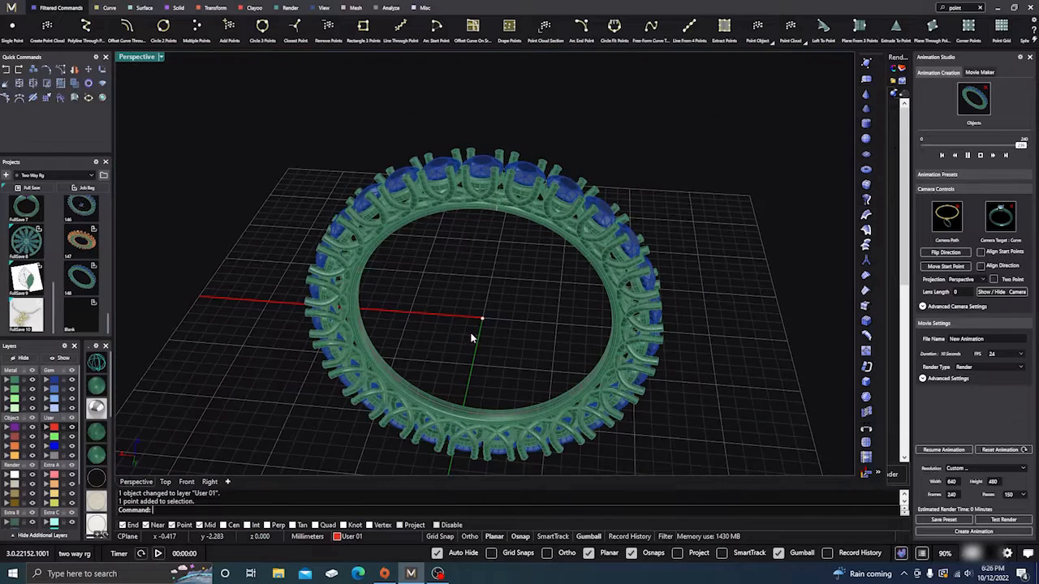
{"action": "left_click", "coordinate": [481, 319]}
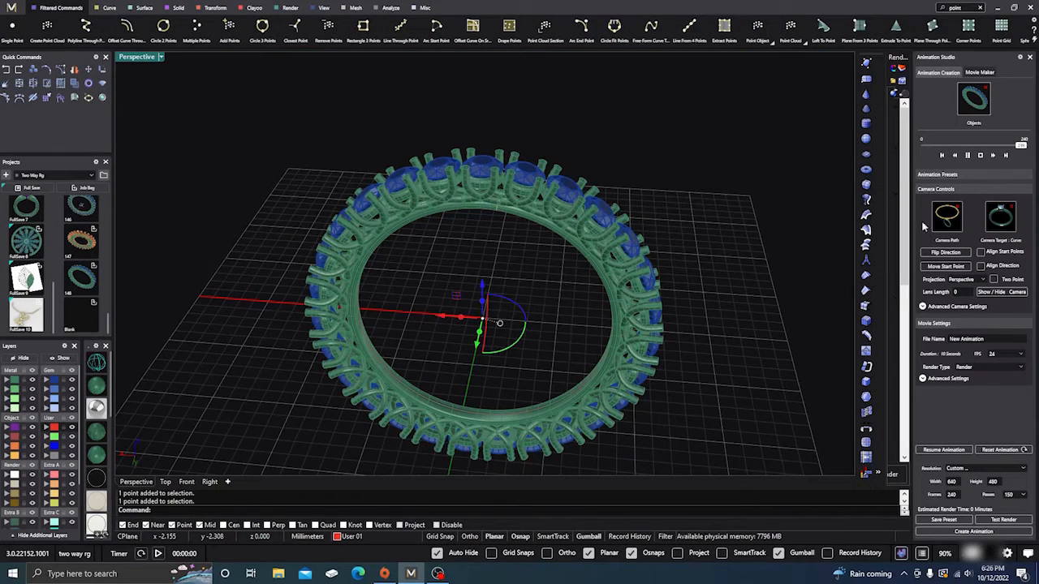
{"action": "left_click", "coordinate": [1009, 212]}
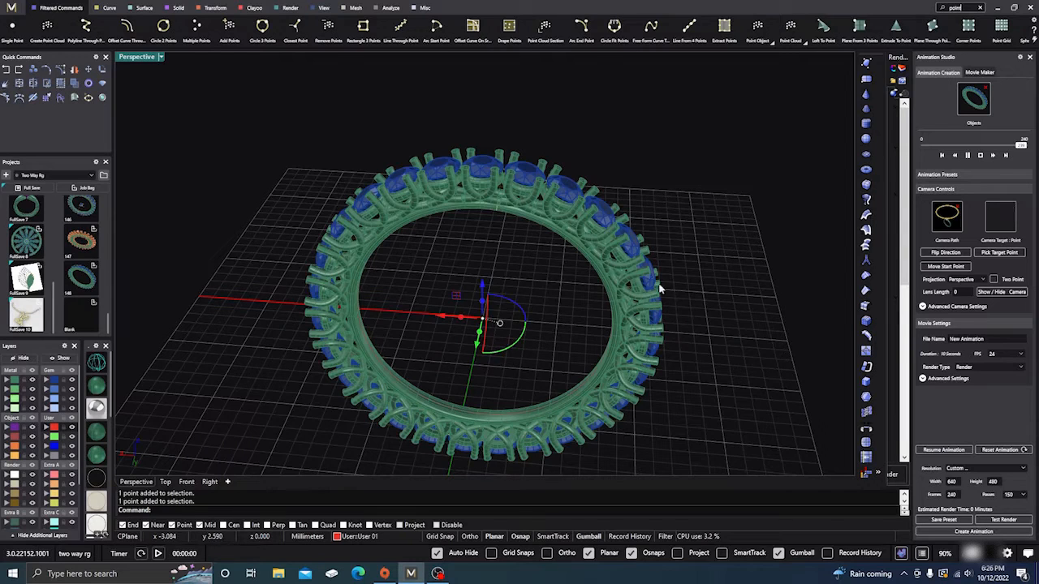
{"action": "left_click", "coordinate": [1006, 219]}
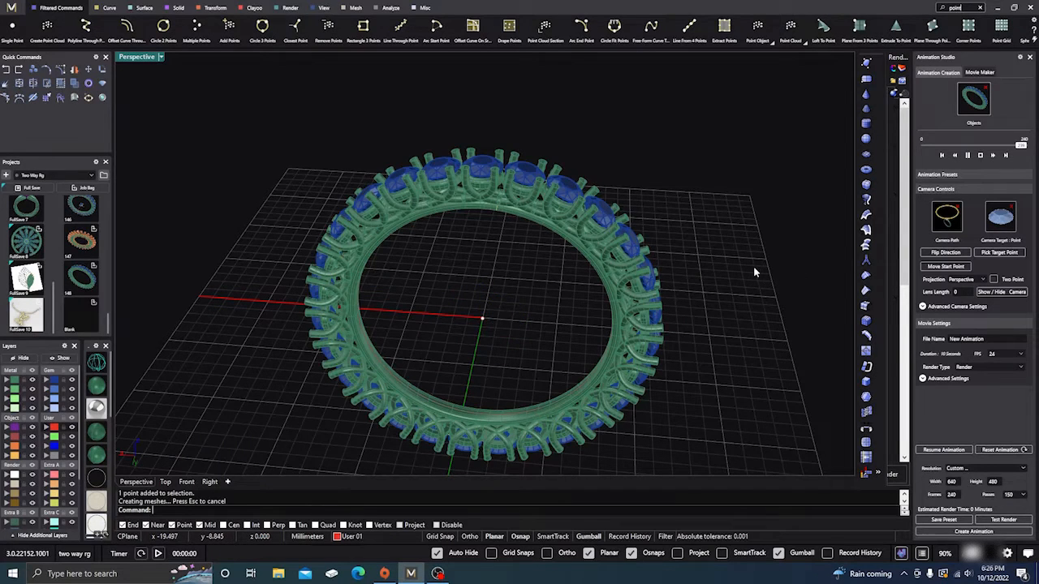
Reset the animation and preview the turntable with the centre point as the camera target.
{"action": "right_click_drag", "start_coordinate": [756, 271], "coordinate": [613, 207]}
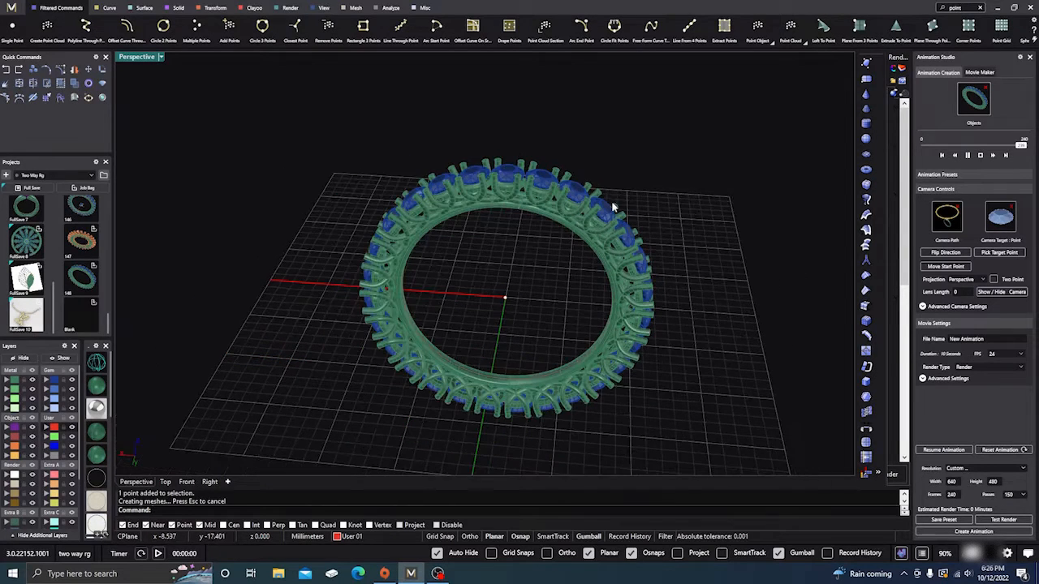
{"action": "left_click", "coordinate": [981, 155]}
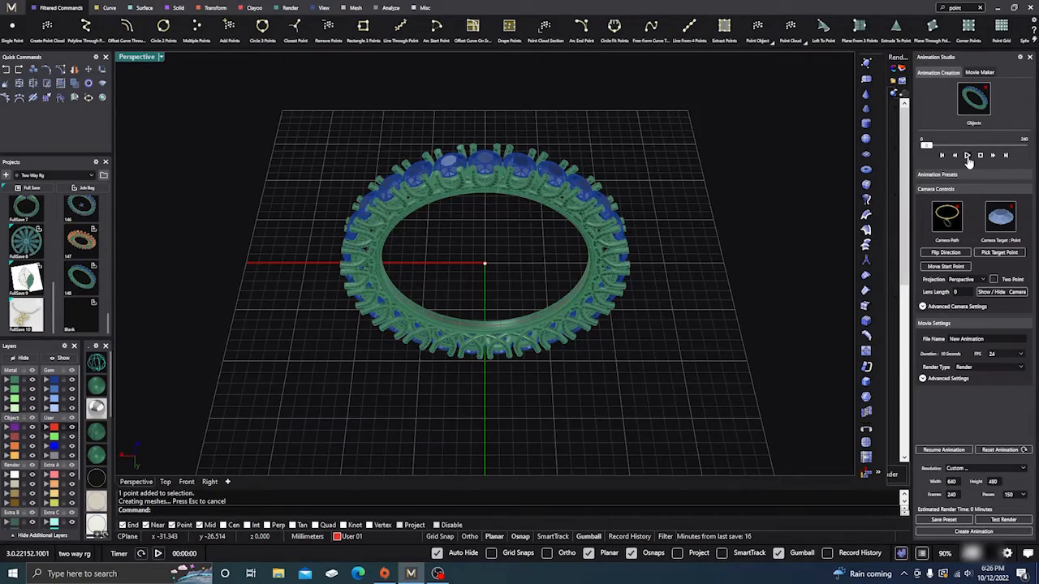
{"action": "left_click", "coordinate": [966, 157]}
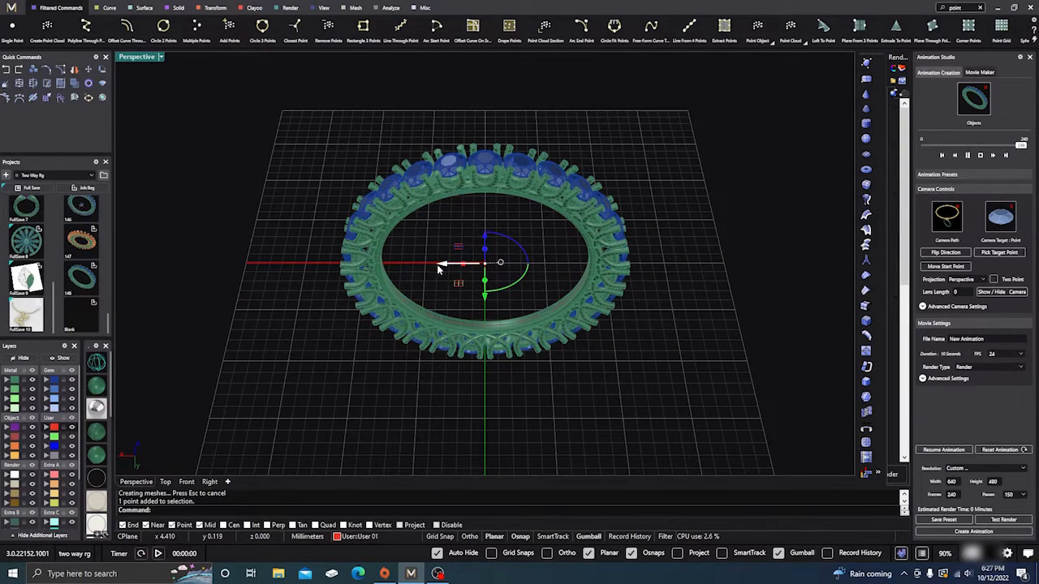
Move the centre point along the X axis to the side of the ring band and replay the animation.
{"action": "left_click_drag", "start_coordinate": [440, 267], "coordinate": [570, 265]}
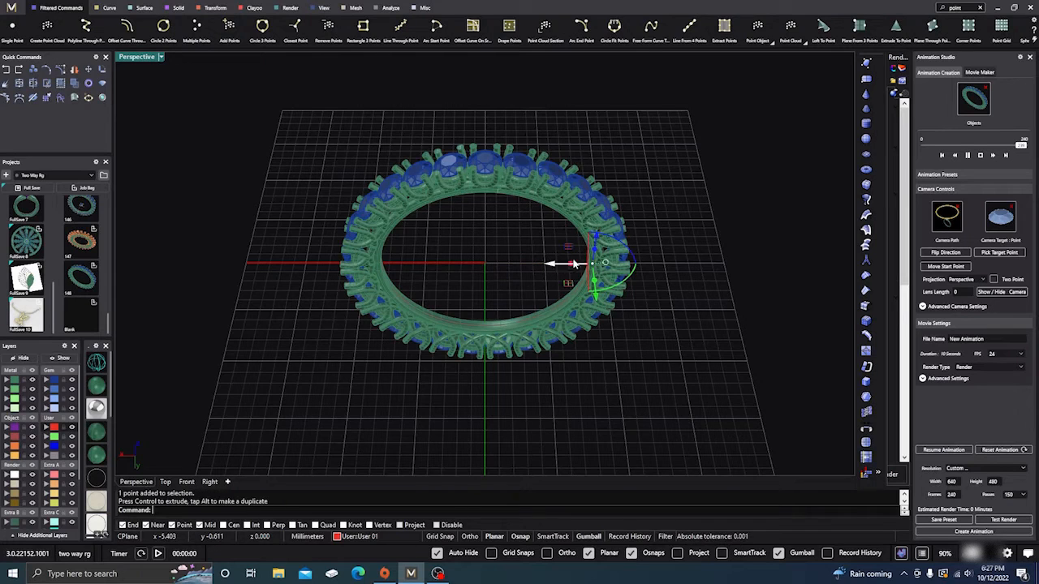
{"action": "left_click", "coordinate": [685, 322]}
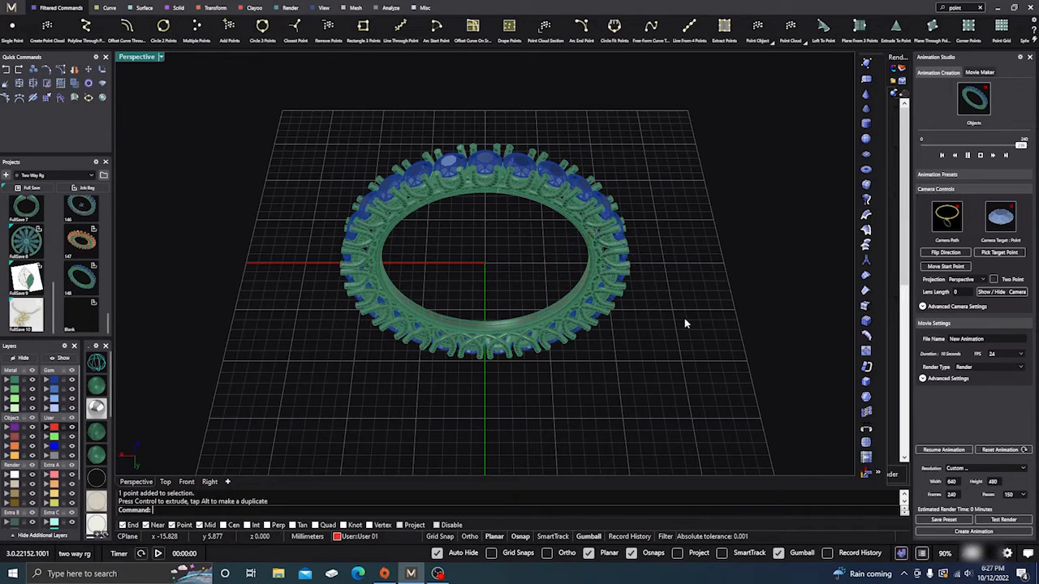
{"action": "left_click", "coordinate": [980, 156]}
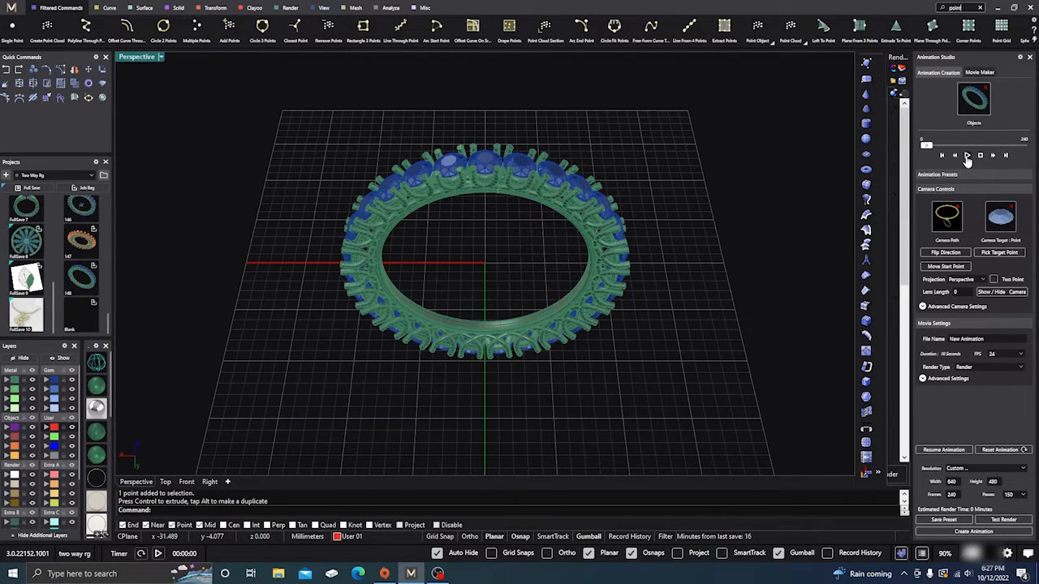
{"action": "left_click", "coordinate": [967, 156]}
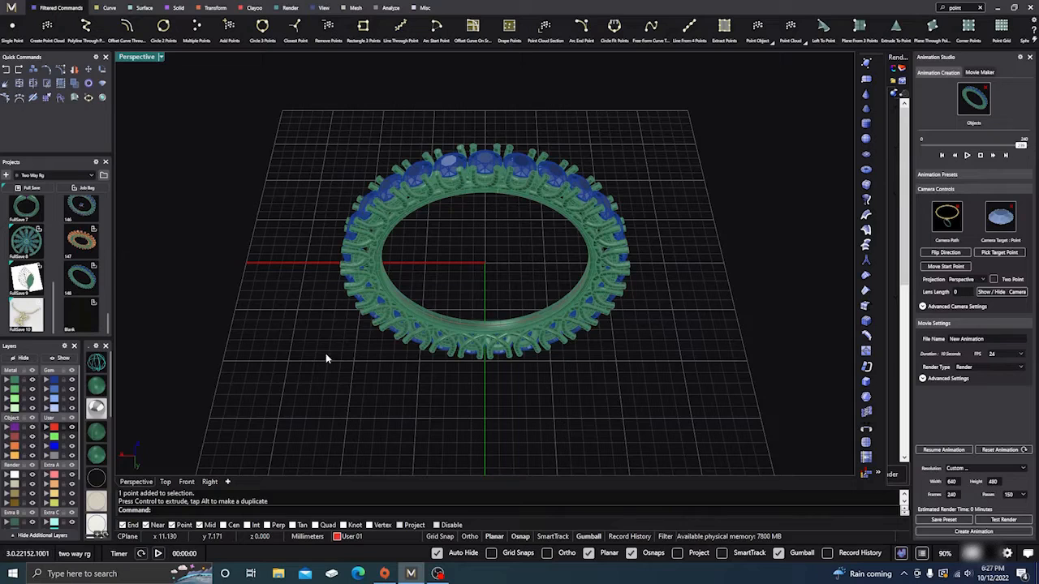
Select the shifted User 01 point, reassign it as the camera target and preview the turntable.
{"action": "left_click", "coordinate": [53, 430]}
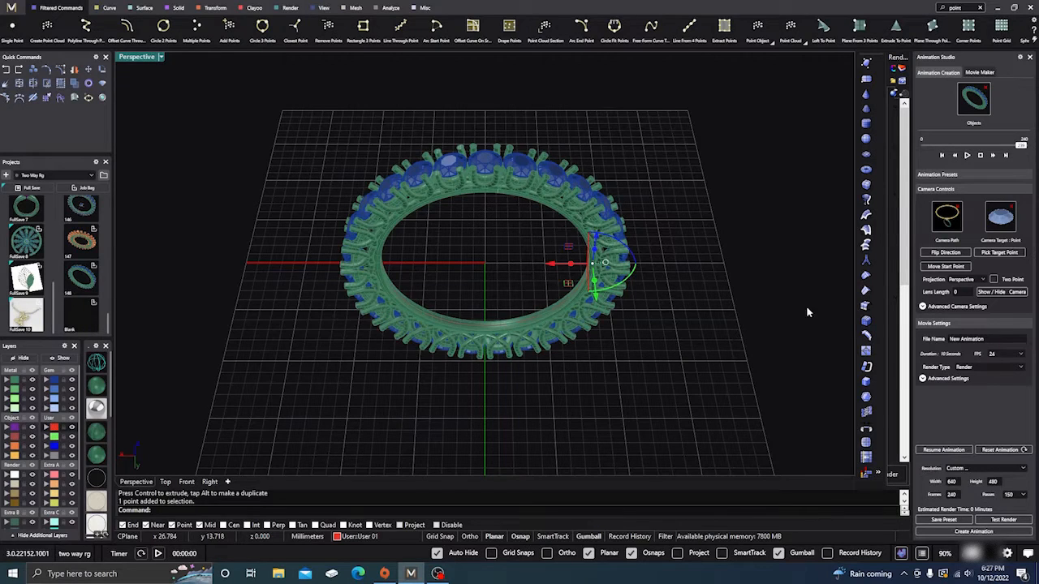
{"action": "left_click", "coordinate": [1003, 215]}
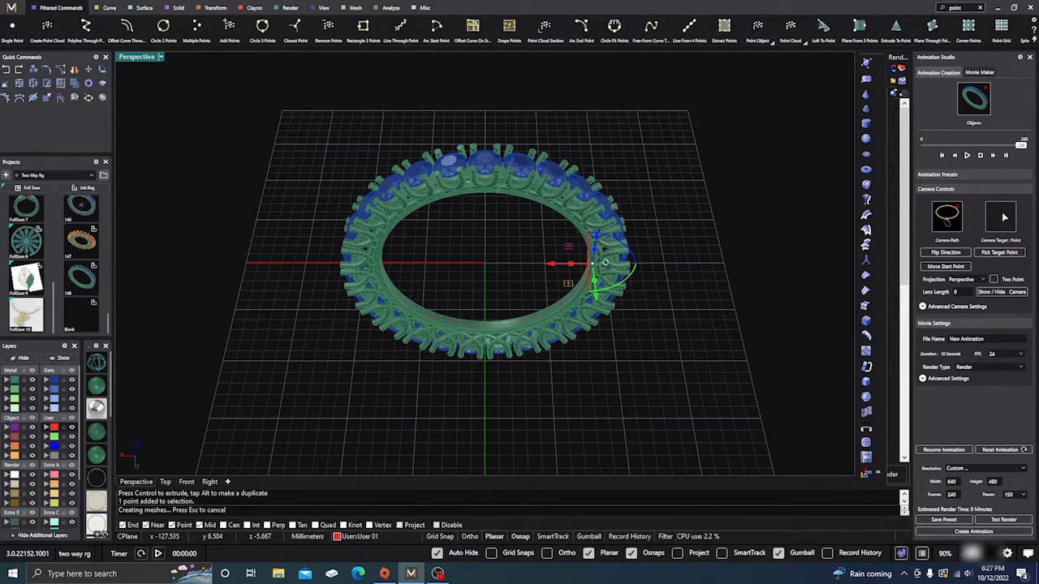
{"action": "left_click", "coordinate": [967, 157]}
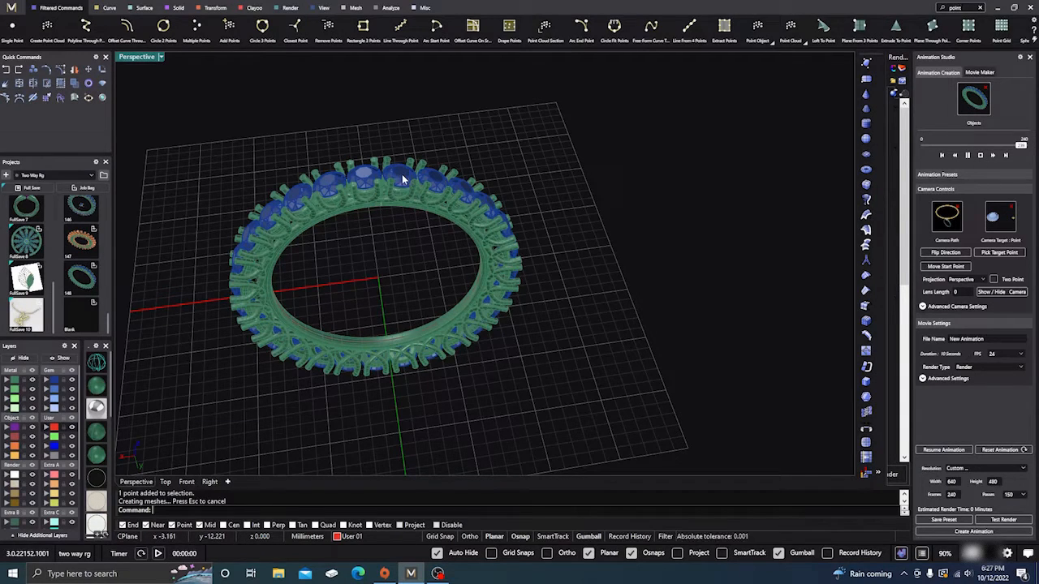
Select the point on the User 01 layer and move it along the X axis back to the ring's centre.
{"action": "scroll", "coordinate": [666, 300], "scroll_direction": "down", "scroll_amount": 2}
{"action": "right_click_drag", "start_coordinate": [665, 302], "coordinate": [629, 305]}
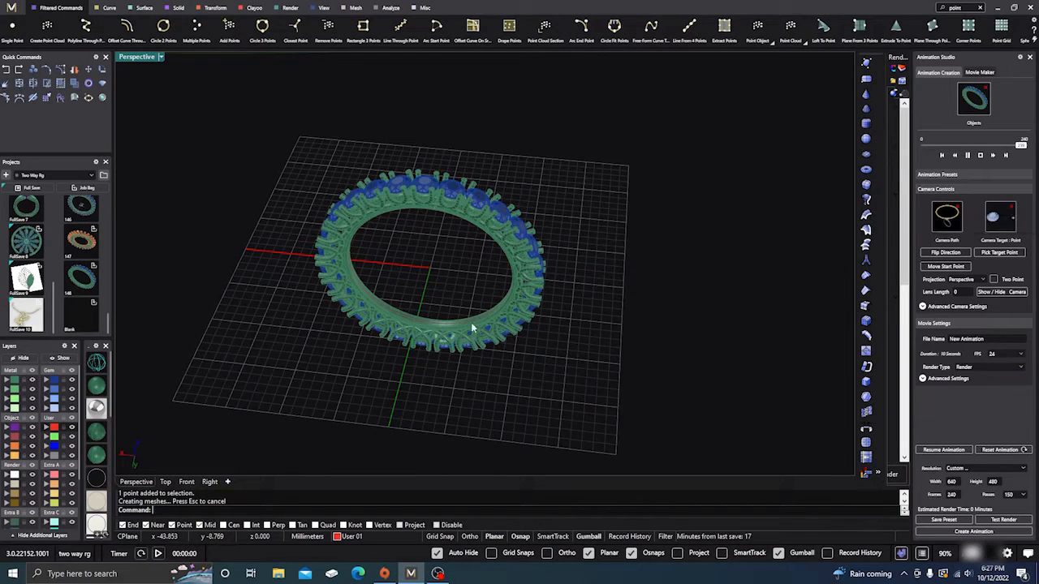
{"action": "right_click", "coordinate": [55, 428]}
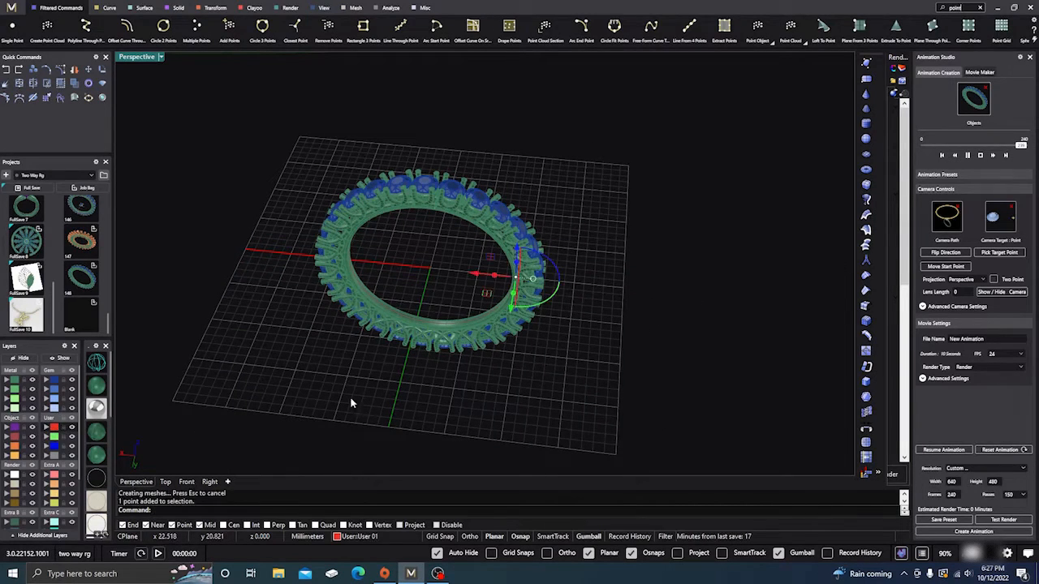
{"action": "right_click_drag", "start_coordinate": [352, 402], "coordinate": [476, 290]}
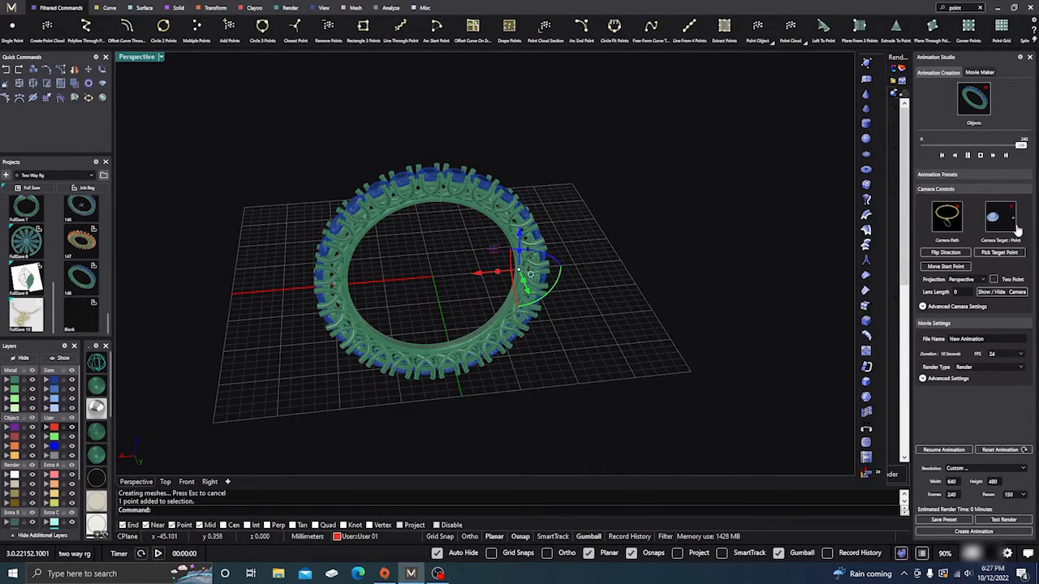
{"action": "scroll", "coordinate": [499, 281], "scroll_direction": "up", "scroll_amount": 2}
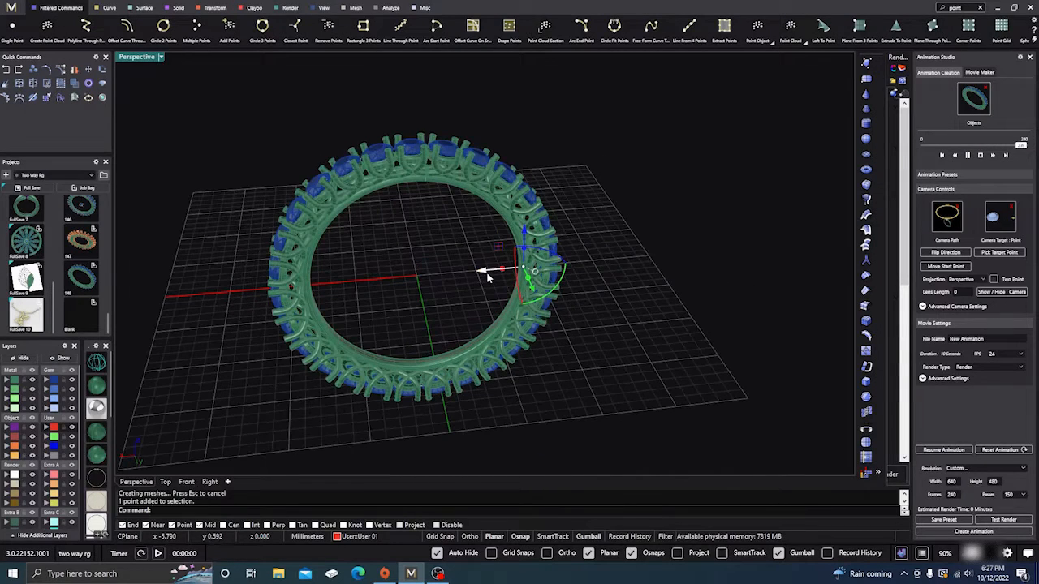
{"action": "left_click_drag", "start_coordinate": [485, 271], "coordinate": [376, 287]}
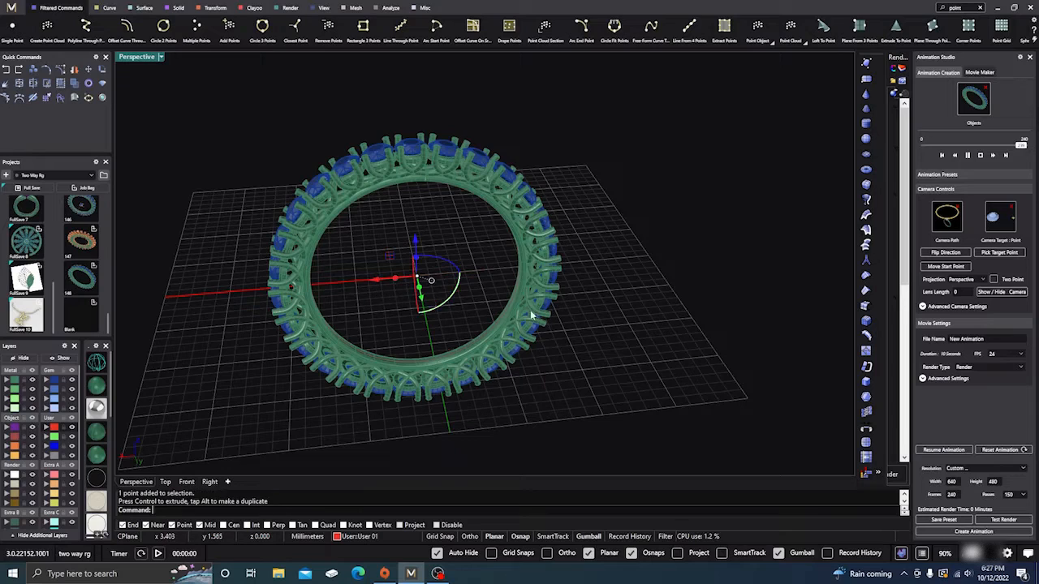
Restart the animation to check the framing after moving the point, before reassigning the camera target.
{"action": "scroll", "coordinate": [694, 285], "scroll_direction": "down", "scroll_amount": 4}
{"action": "right_click_drag", "start_coordinate": [694, 285], "coordinate": [629, 309]}
{"action": "scroll", "coordinate": [529, 301], "scroll_direction": "down", "scroll_amount": 2}
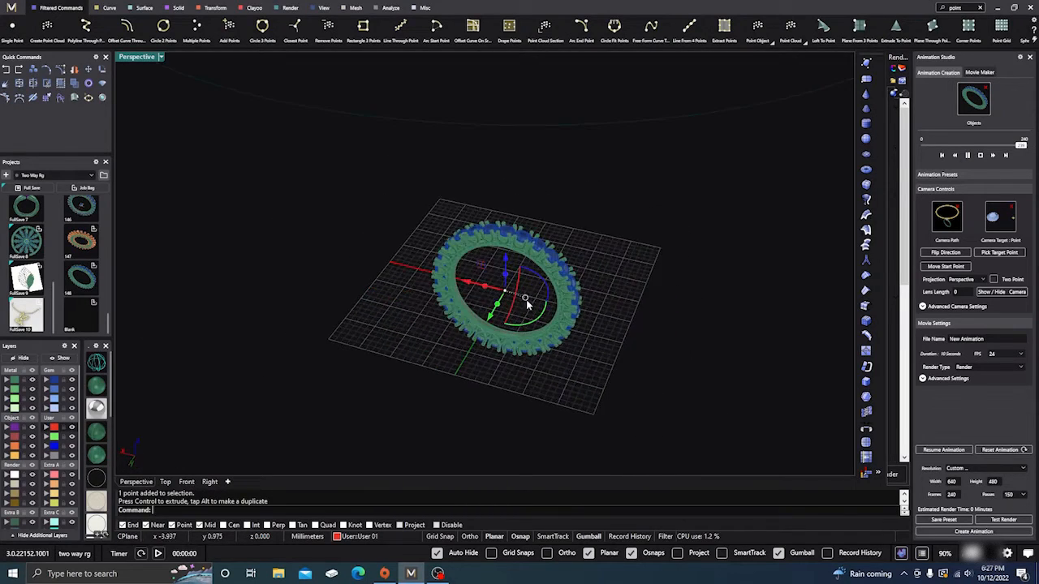
{"action": "scroll", "coordinate": [545, 320], "scroll_direction": "up", "scroll_amount": 6}
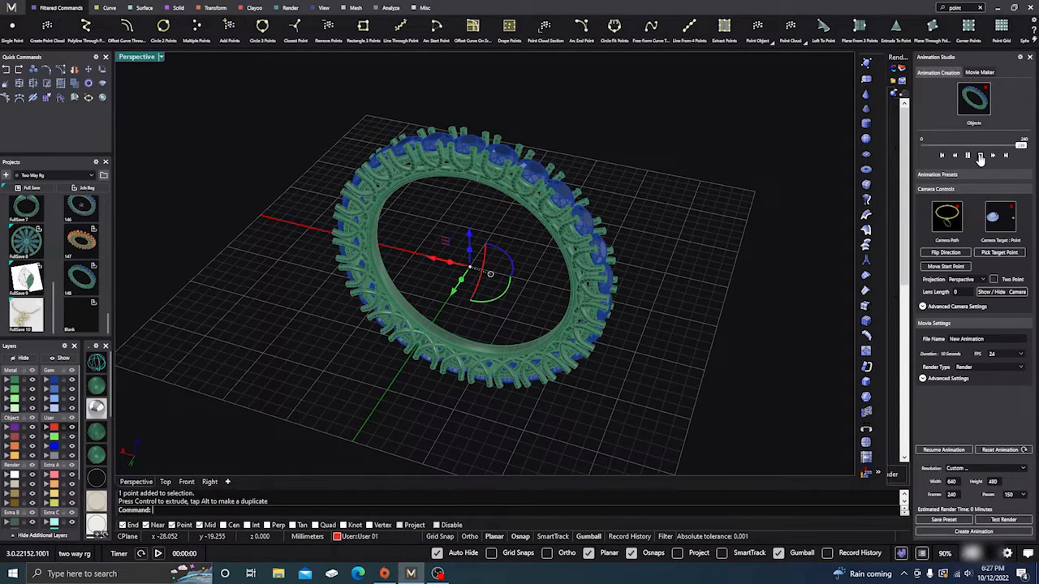
{"action": "left_click", "coordinate": [979, 156]}
{"action": "left_click", "coordinate": [968, 156]}
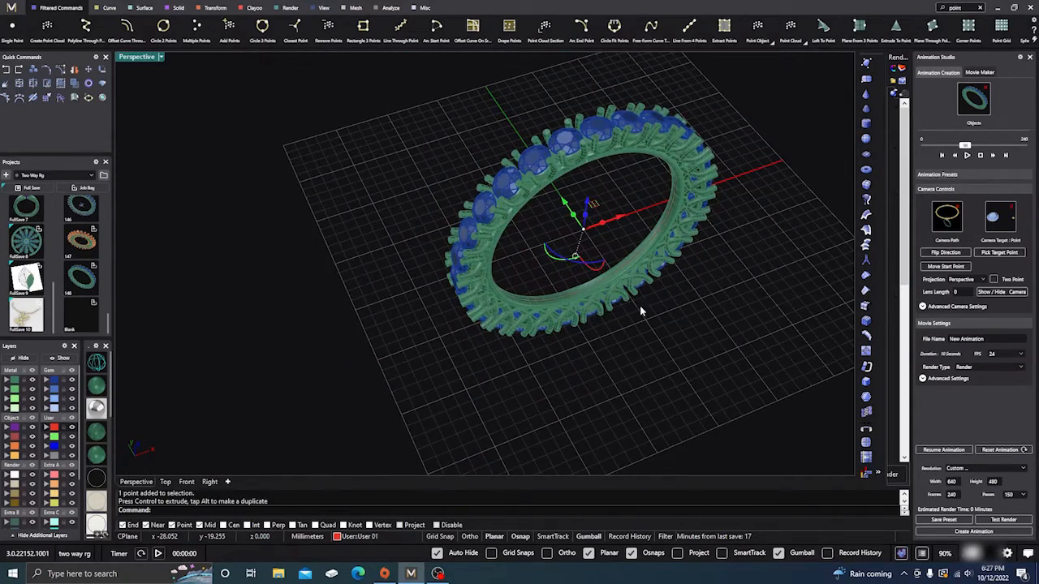
Clear the camera target, assign the recentred point instead, and preview the turntable from the start.
{"action": "left_click", "coordinate": [1013, 208]}
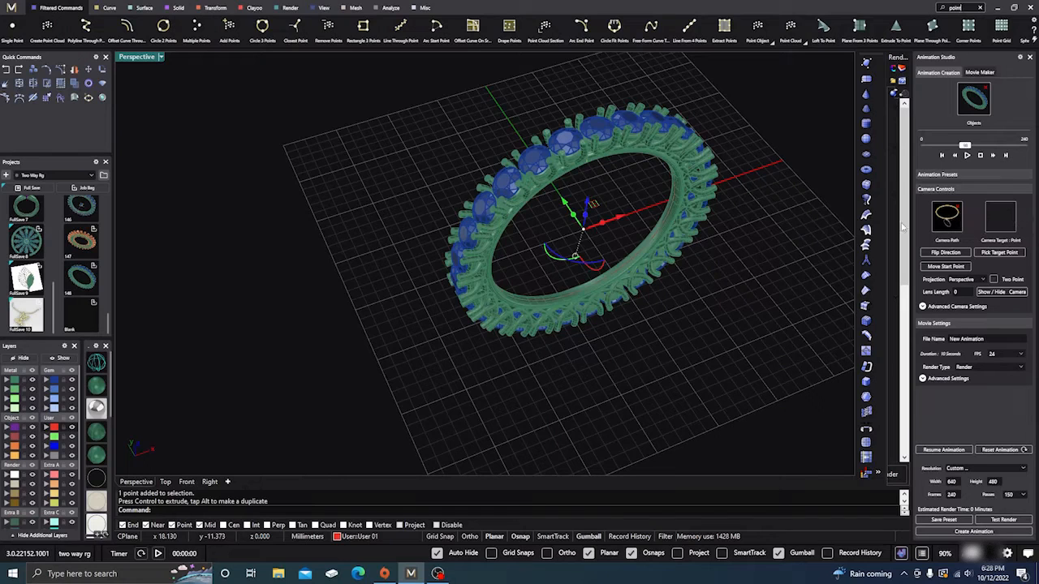
{"action": "left_click", "coordinate": [1004, 220]}
{"action": "left_click", "coordinate": [980, 156]}
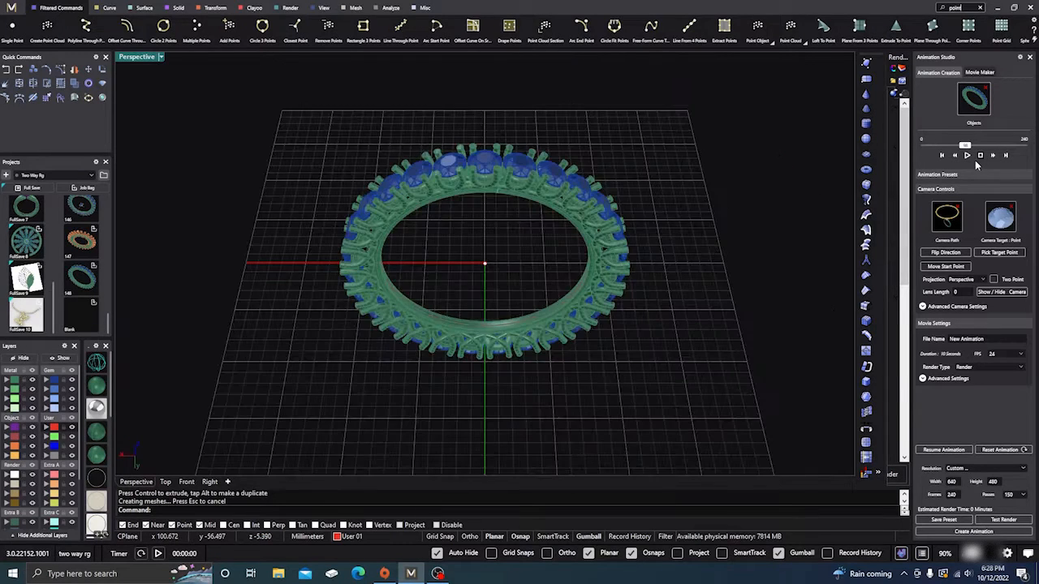
{"action": "left_click", "coordinate": [966, 156]}
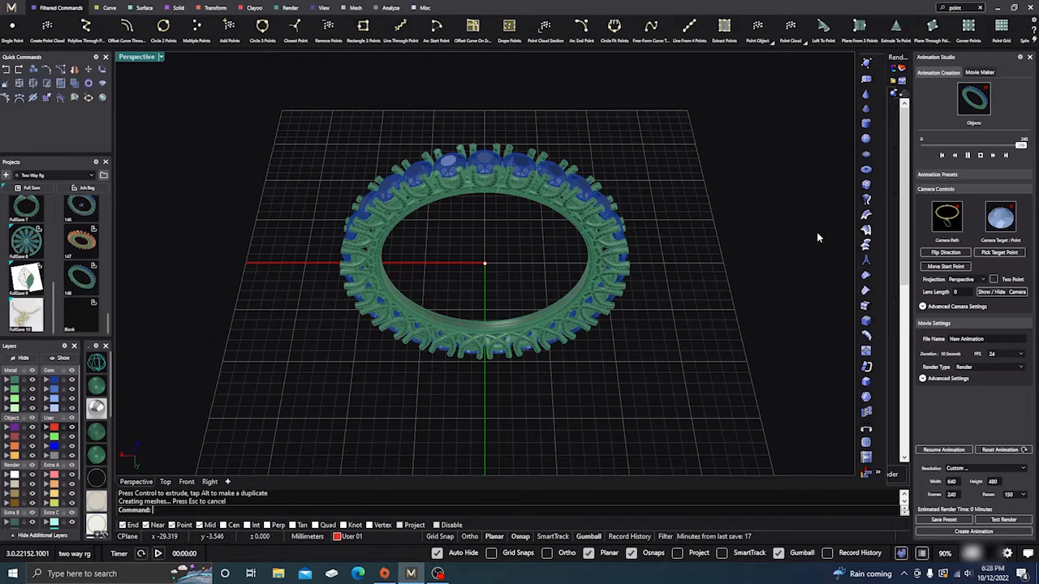
Select the camera path curve and lower its front corner control point toward the ring's level.
{"action": "left_click_drag", "start_coordinate": [754, 355], "coordinate": [682, 263]}
{"action": "scroll", "coordinate": [390, 344], "scroll_direction": "down", "scroll_amount": 8}
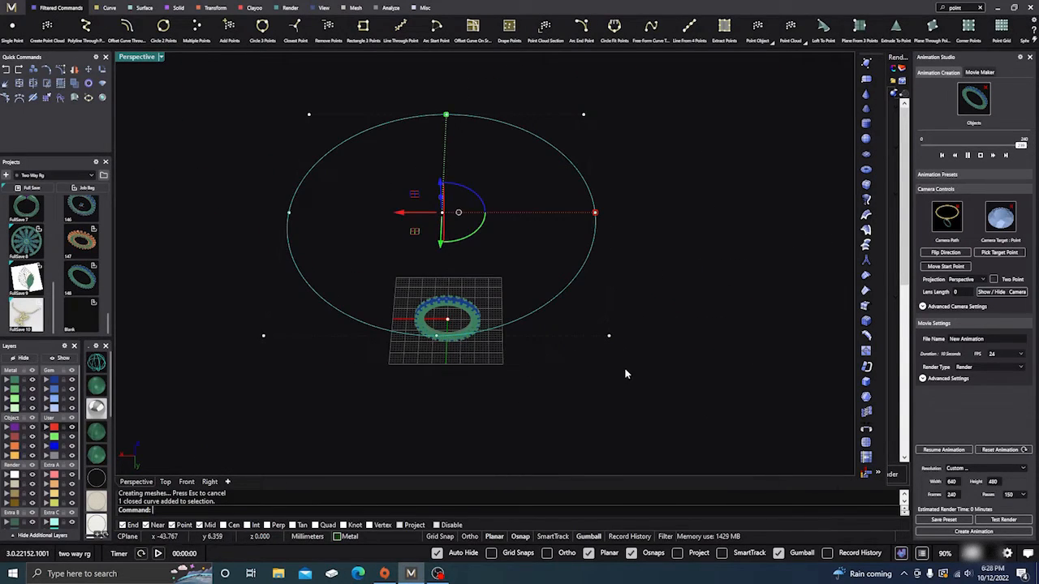
{"action": "right_click_drag", "start_coordinate": [624, 371], "coordinate": [611, 345]}
{"action": "mouse_move", "coordinate": [567, 311]}
{"action": "left_mouse_down"}
{"action": "mouse_move", "coordinate": [605, 263]}
{"action": "mouse_move", "coordinate": [581, 262]}
{"action": "mouse_move", "coordinate": [580, 304]}
{"action": "left_mouse_up"}
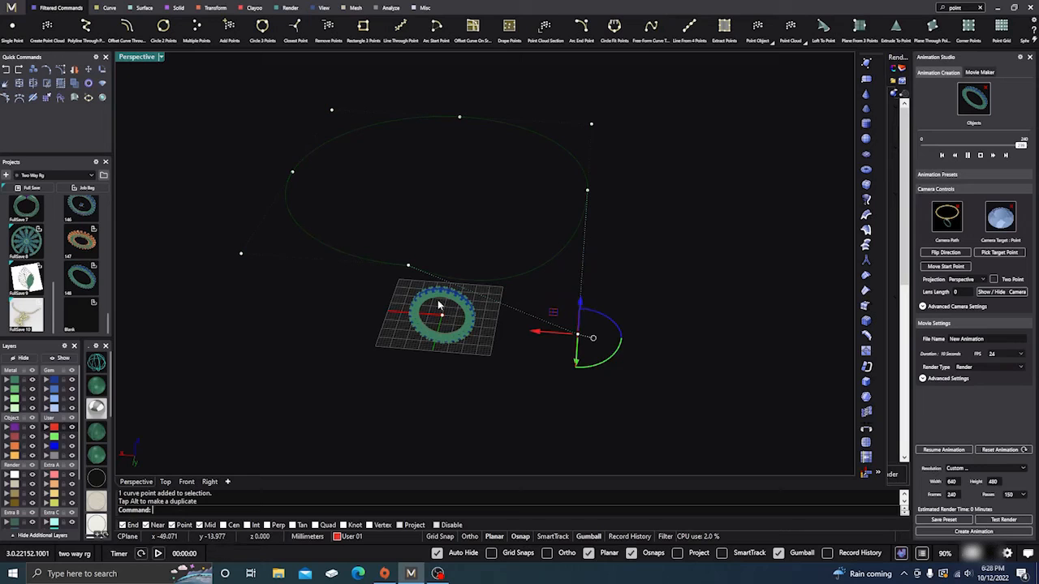
Lower the camera path's front middle control point and reposition the middle control point on its side.
{"action": "left_click", "coordinate": [408, 265]}
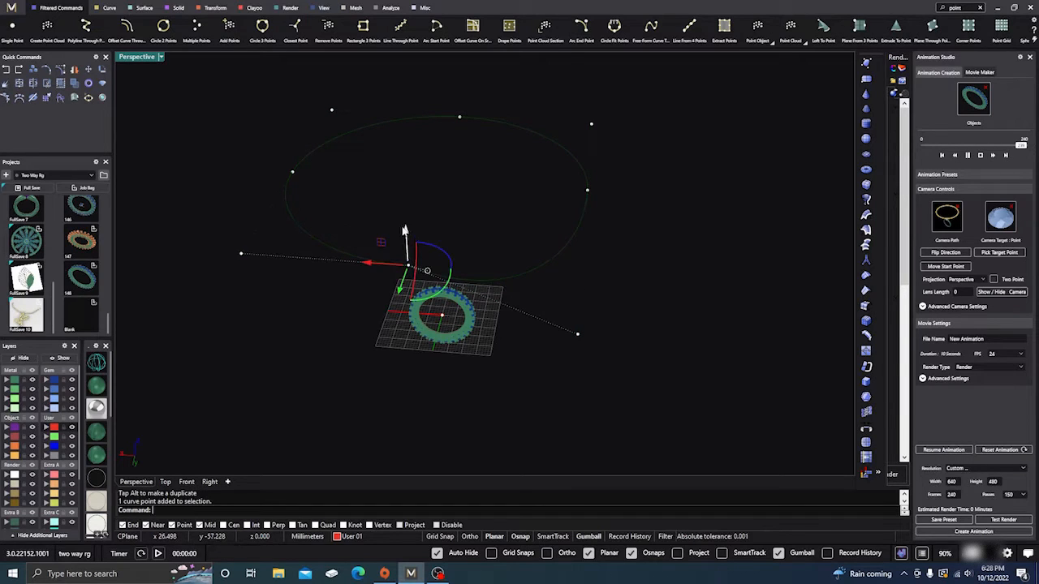
{"action": "left_click_drag", "start_coordinate": [406, 231], "coordinate": [406, 255]}
{"action": "right_click_drag", "start_coordinate": [547, 355], "coordinate": [497, 302]}
{"action": "left_click_drag", "start_coordinate": [510, 211], "coordinate": [535, 177]}
{"action": "right_click_drag", "start_coordinate": [531, 308], "coordinate": [626, 323]}
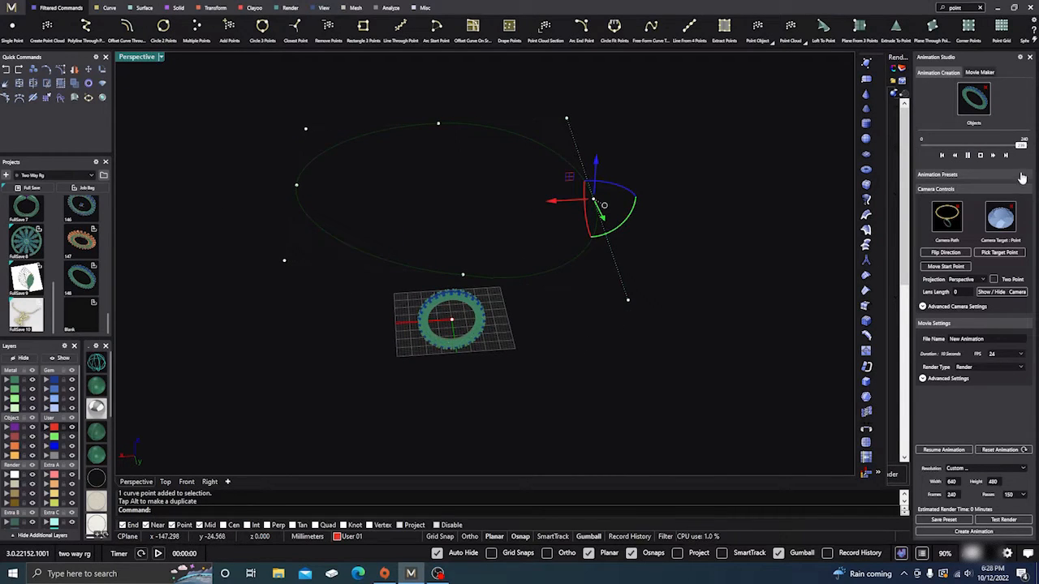
Return the animation to its start and move the camera path curve to the Creation layer.
{"action": "left_click", "coordinate": [982, 156]}
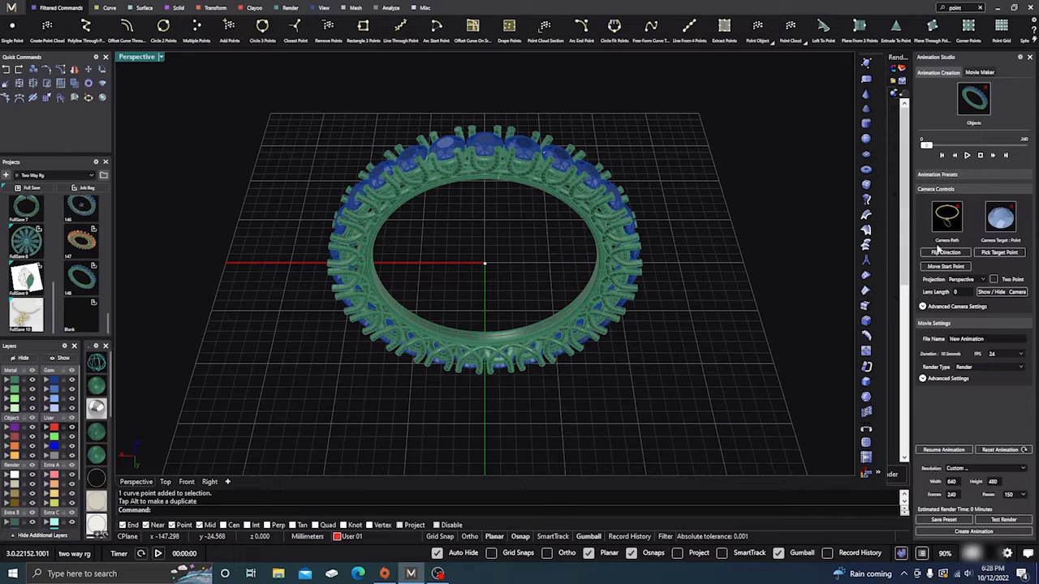
{"action": "scroll", "coordinate": [508, 317], "scroll_direction": "down", "scroll_amount": 4}
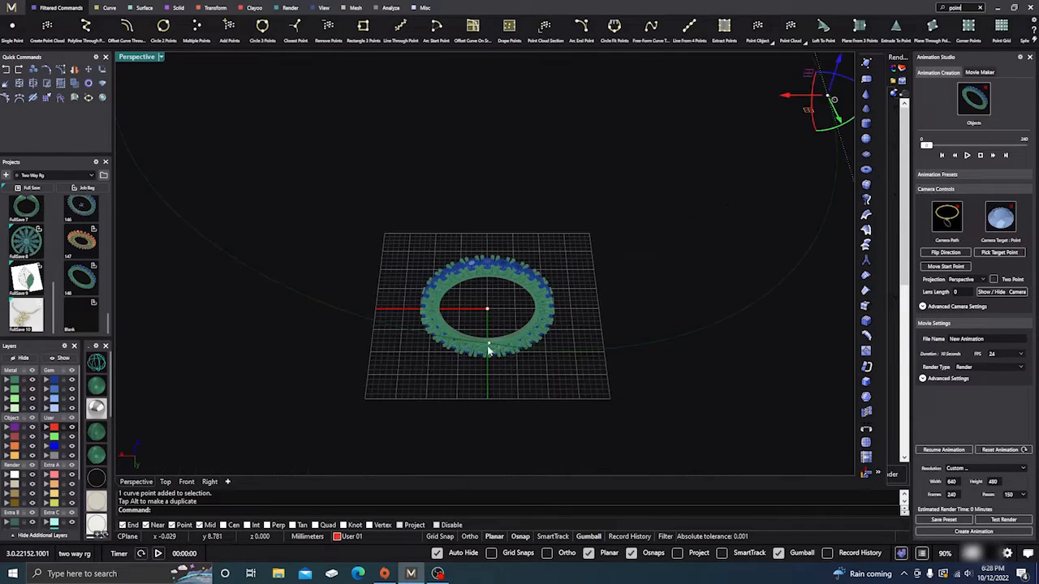
{"action": "left_click", "coordinate": [646, 347]}
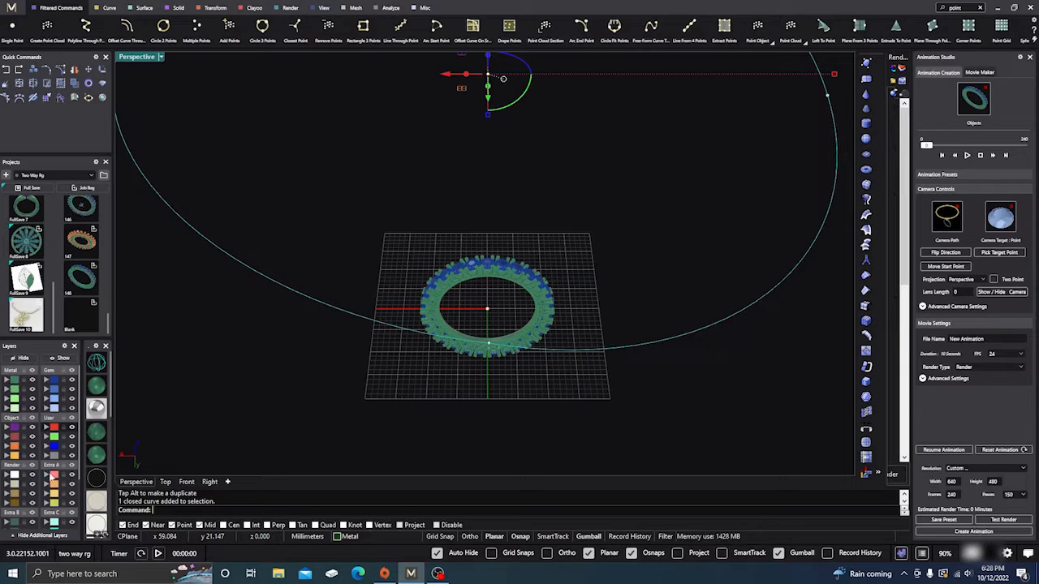
{"action": "left_click", "coordinate": [7, 457]}
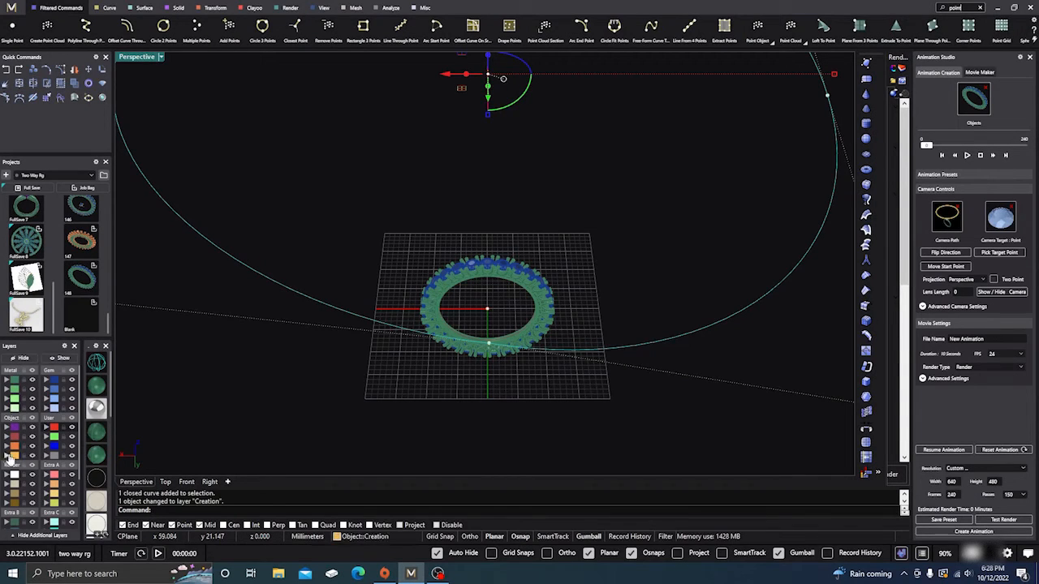
Make Creation the current layer and preview the turntable along the reshaped camera path from its start.
{"action": "left_click", "coordinate": [15, 457]}
{"action": "left_click", "coordinate": [364, 375]}
{"action": "scroll", "coordinate": [454, 396], "scroll_direction": "down", "scroll_amount": 3}
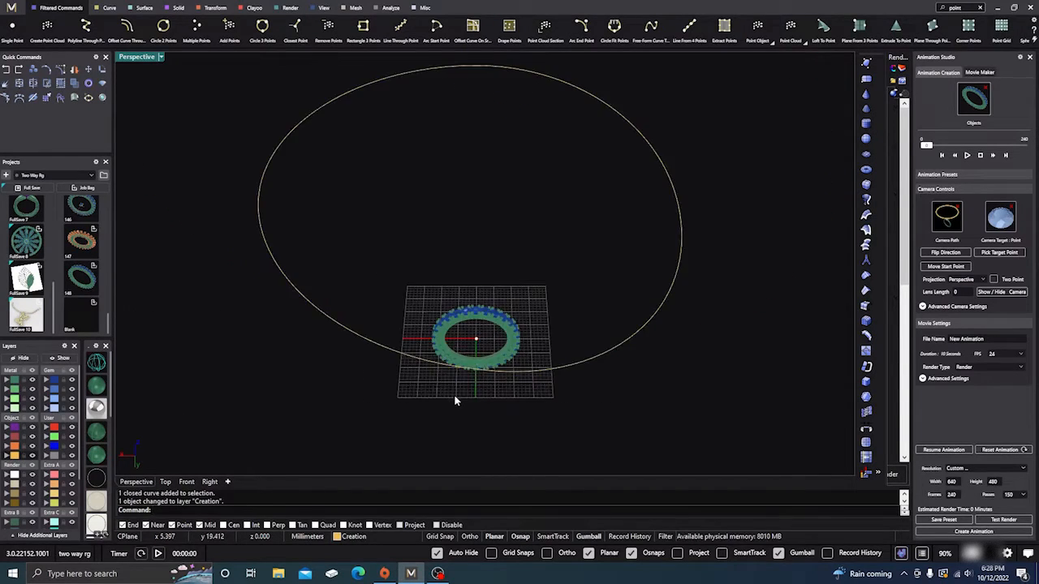
{"action": "right_click_drag", "start_coordinate": [454, 396], "coordinate": [526, 350]}
{"action": "right_click_drag", "start_coordinate": [519, 230], "coordinate": [731, 332]}
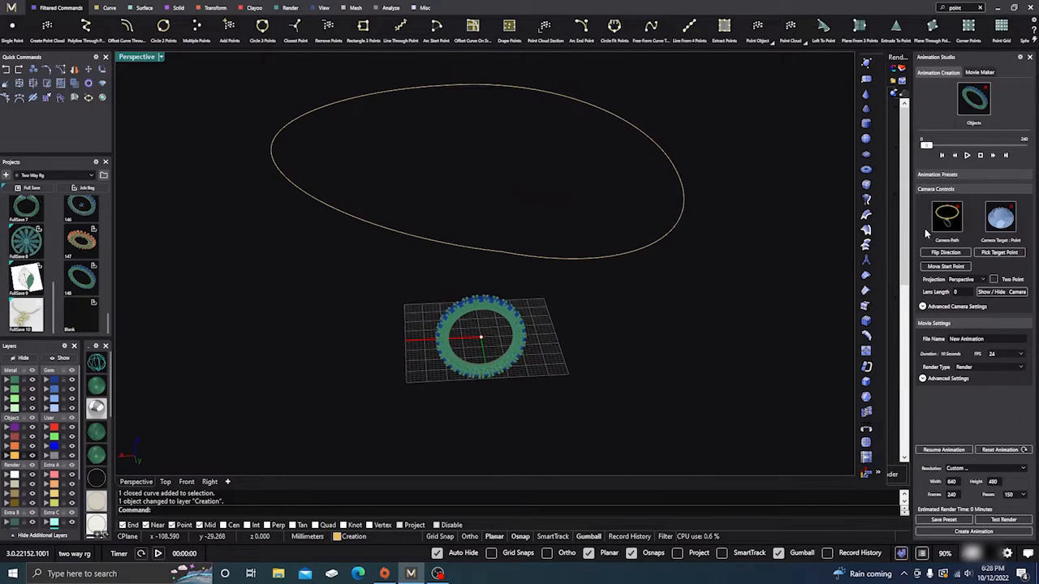
{"action": "left_click", "coordinate": [980, 156]}
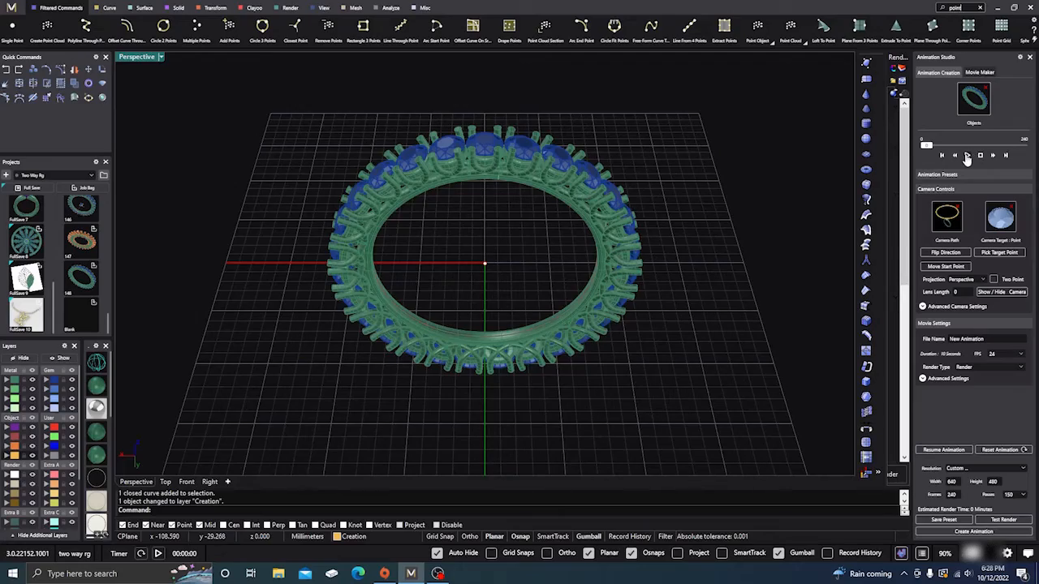
{"action": "left_click", "coordinate": [966, 156]}
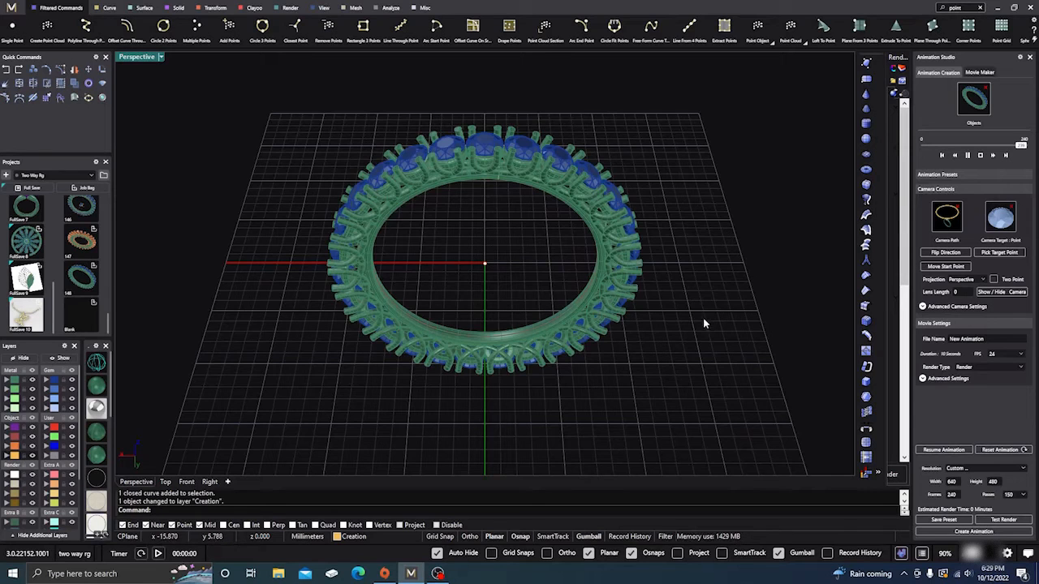
Make Cutting the current layer and hide the Creation layer that holds the old camera path curve.
{"action": "scroll", "coordinate": [649, 349], "scroll_direction": "down", "scroll_amount": 8}
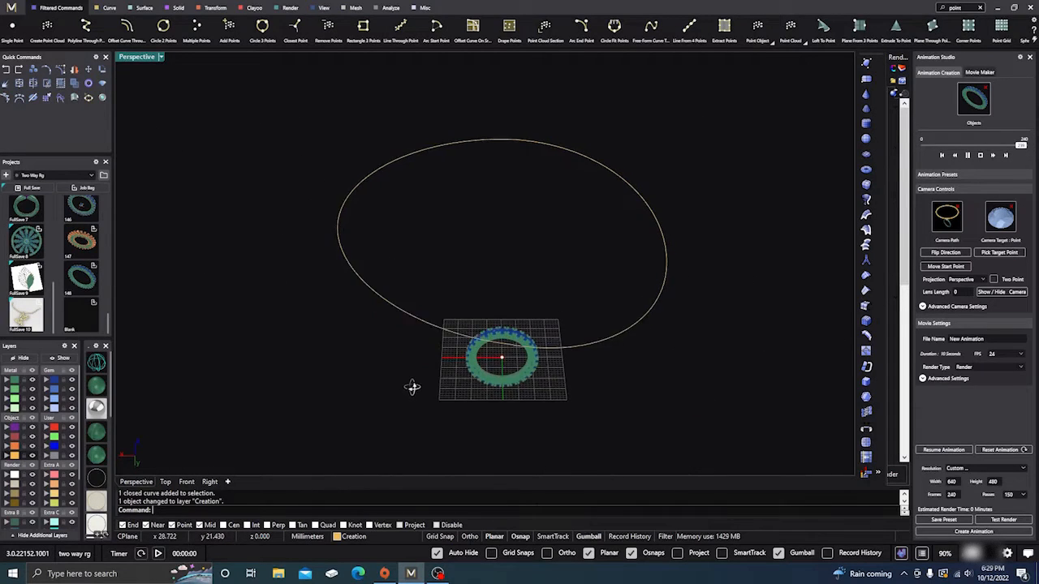
{"action": "right_click_drag", "start_coordinate": [413, 387], "coordinate": [408, 374]}
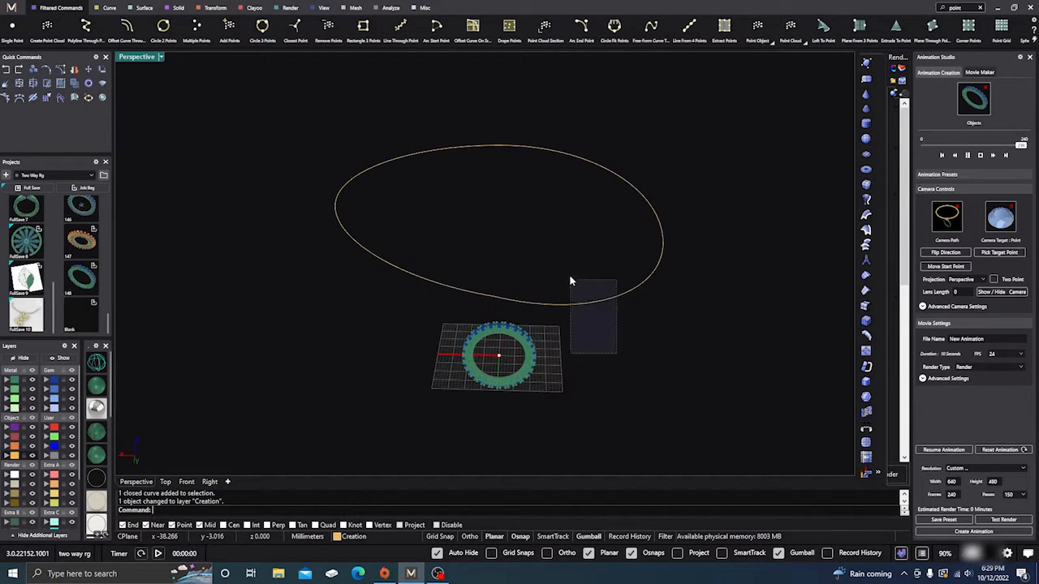
{"action": "left_click_drag", "start_coordinate": [570, 281], "coordinate": [569, 280]}
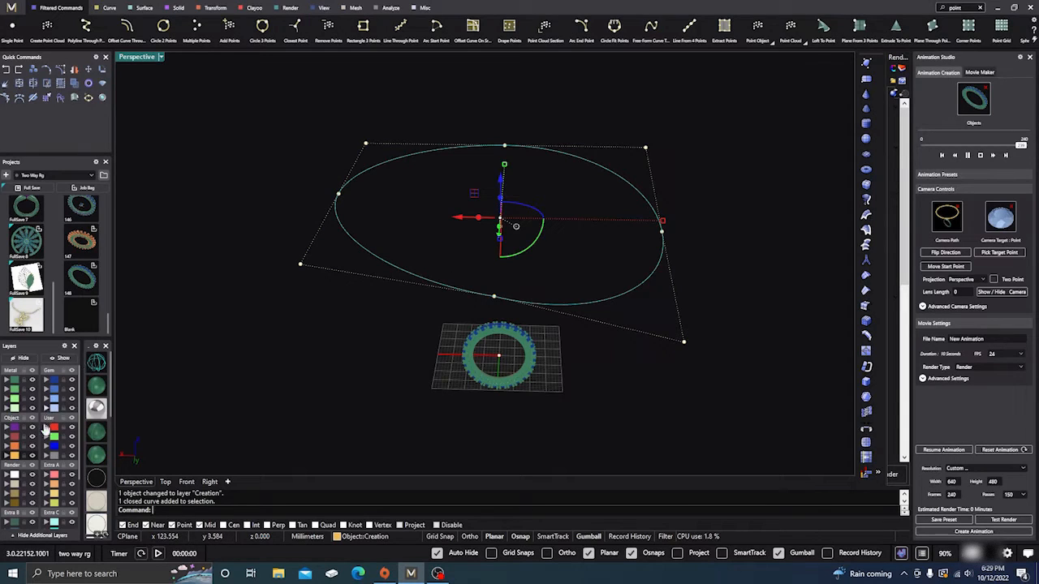
{"action": "left_click", "coordinate": [32, 457]}
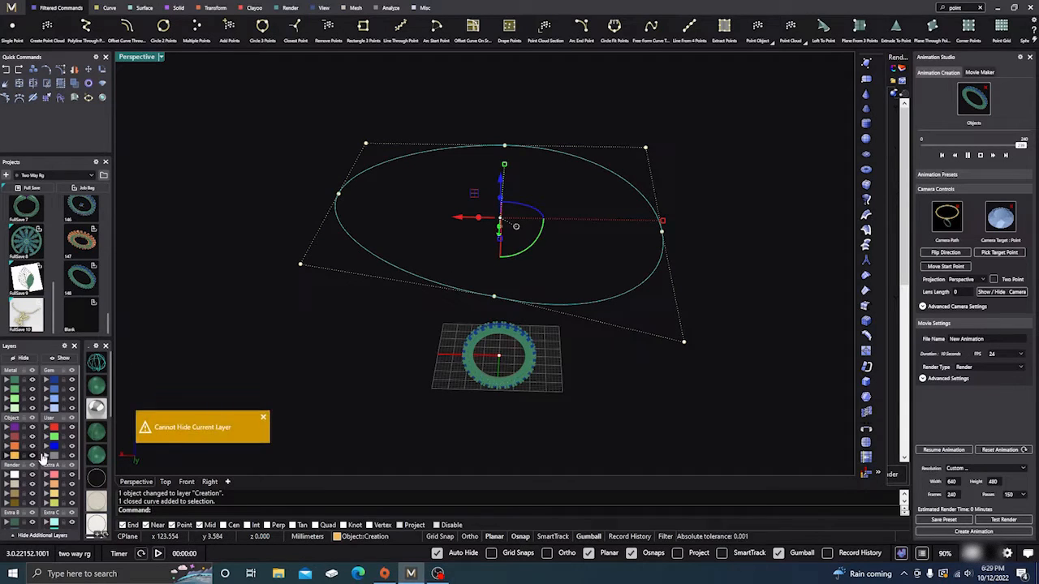
{"action": "left_click", "coordinate": [15, 446]}
{"action": "left_click", "coordinate": [32, 457]}
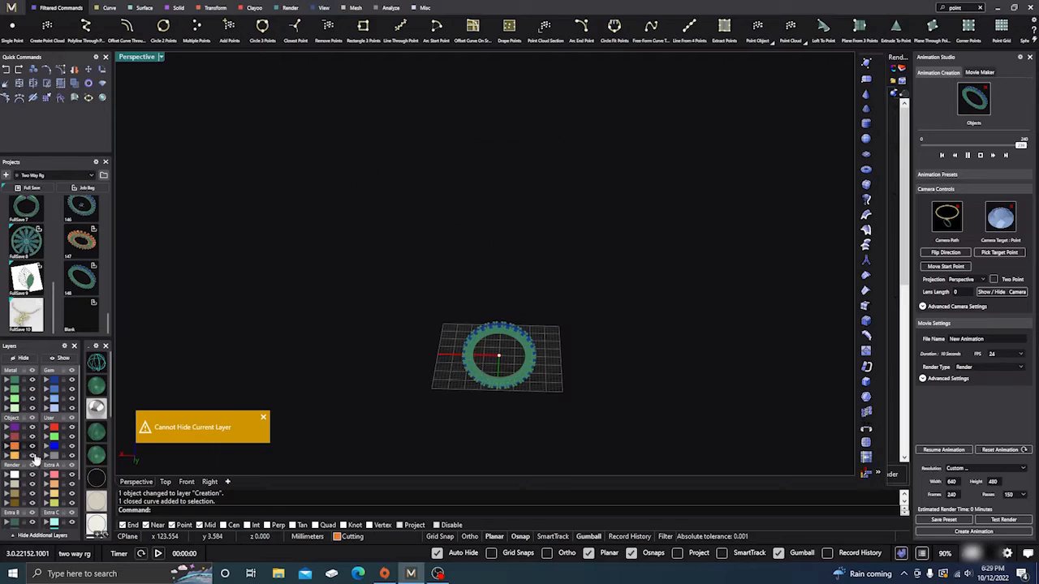
{"action": "scroll", "coordinate": [469, 258], "scroll_direction": "down", "scroll_amount": 3}
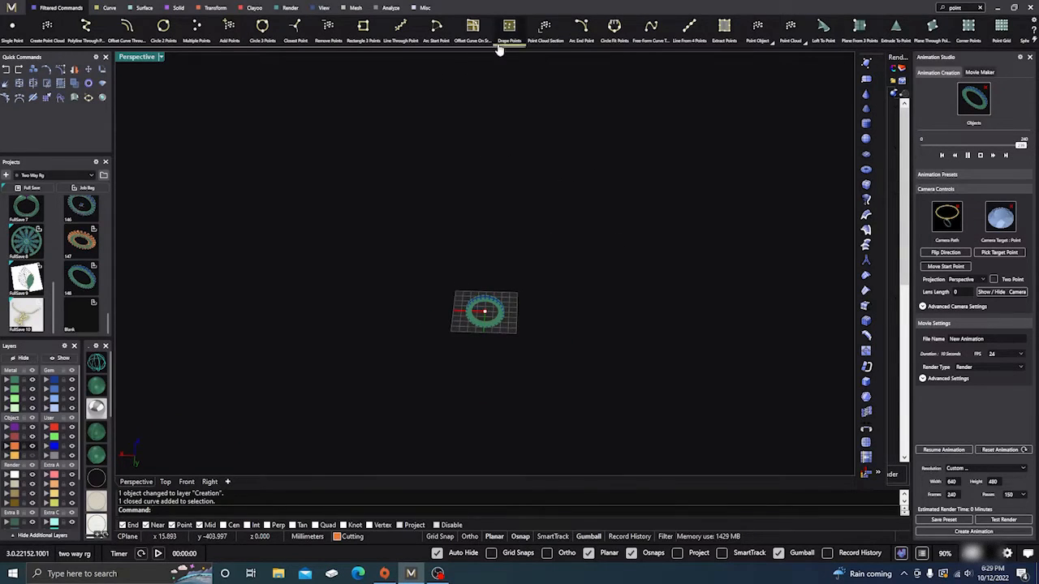
Draw a closed, irregular free-form curve through about ten points around the ring in the Top view.
{"action": "left_click", "coordinate": [961, 7]}
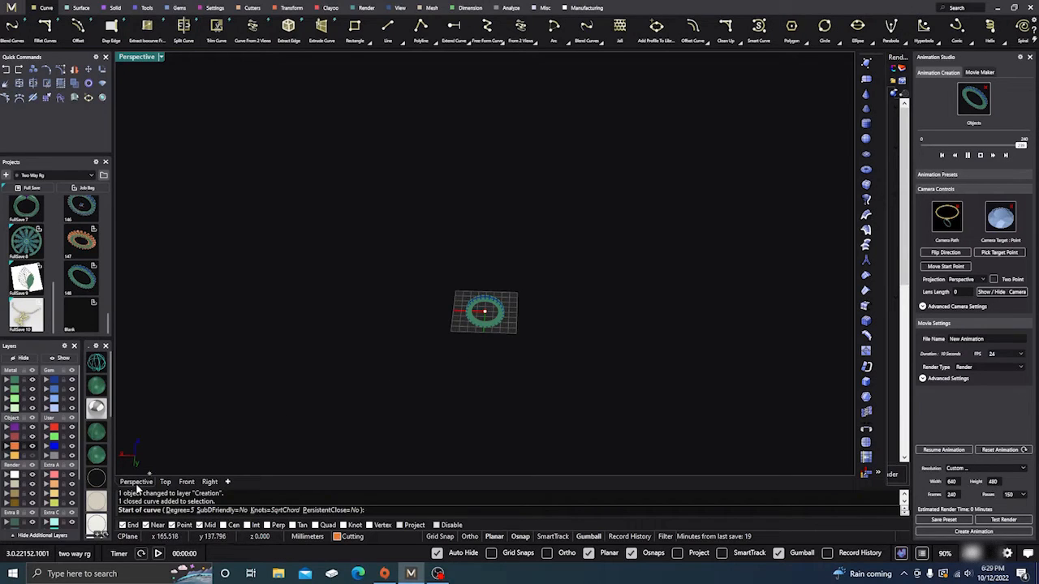
{"action": "left_click", "coordinate": [165, 482]}
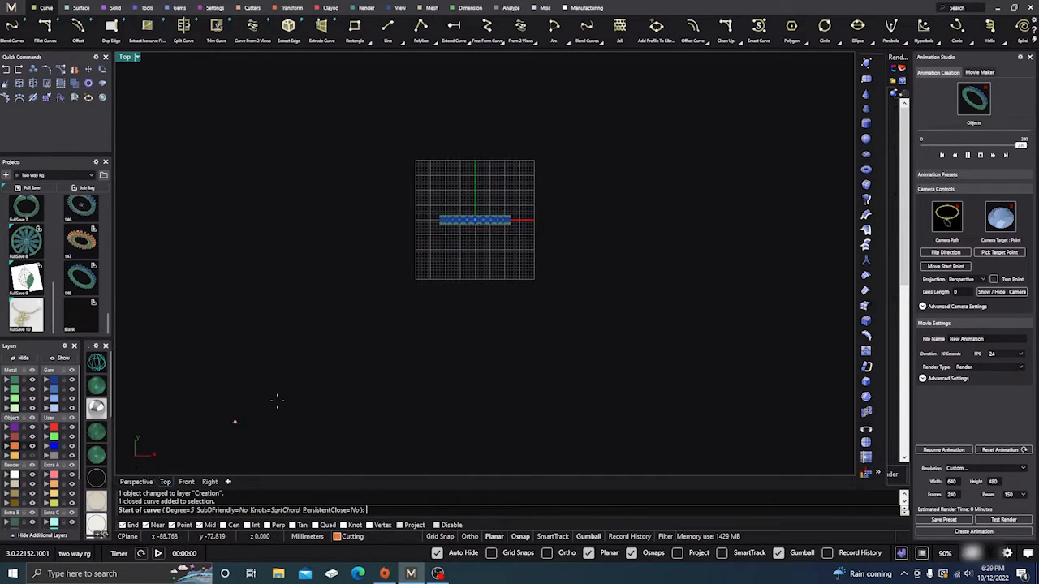
{"action": "left_click", "coordinate": [353, 418]}
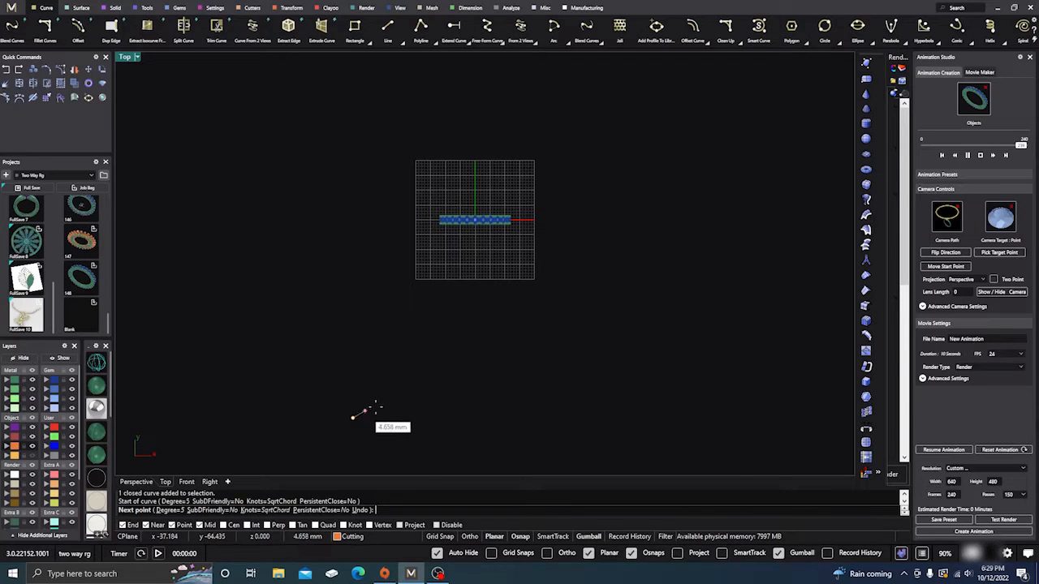
{"action": "left_click", "coordinate": [543, 314]}
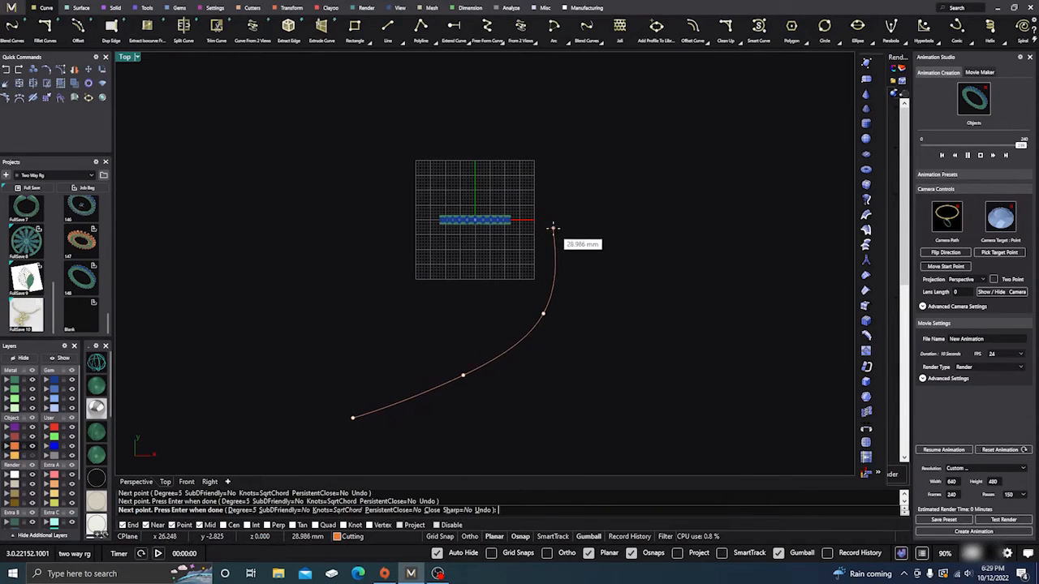
{"action": "left_click", "coordinate": [597, 235]}
{"action": "left_click", "coordinate": [563, 131]}
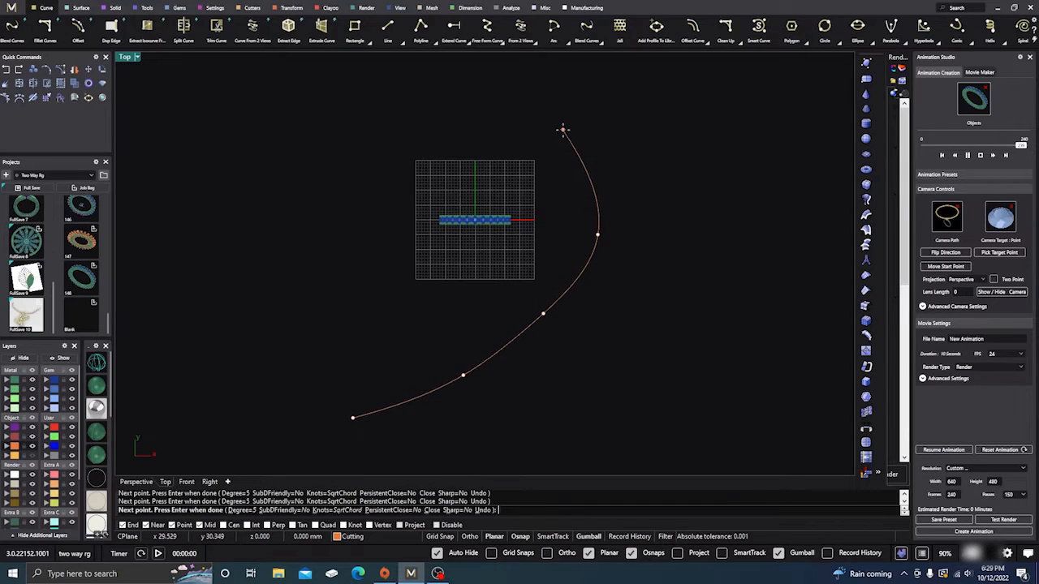
{"action": "right_click_drag", "start_coordinate": [564, 133], "coordinate": [568, 276]}
{"action": "left_click", "coordinate": [455, 228]}
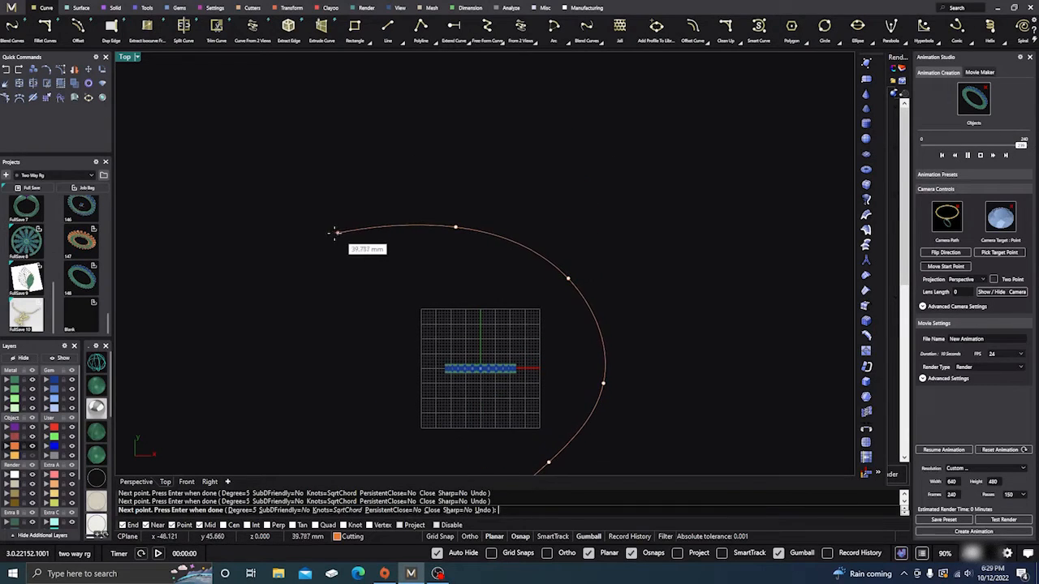
{"action": "left_click", "coordinate": [328, 233]}
{"action": "right_click_drag", "start_coordinate": [329, 233], "coordinate": [357, 135]}
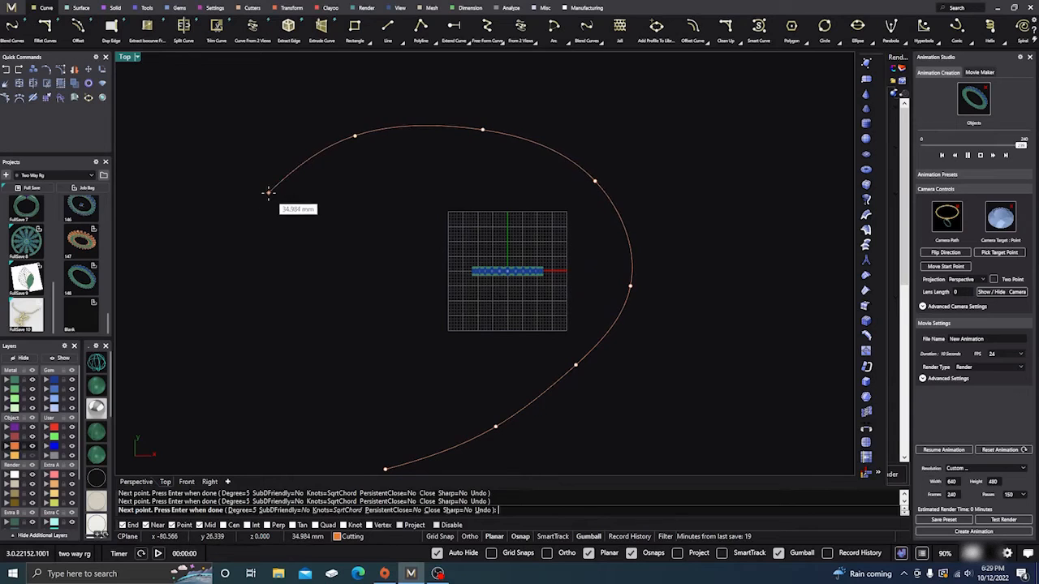
{"action": "left_click", "coordinate": [268, 193]}
{"action": "left_click", "coordinate": [271, 310]}
{"action": "left_click", "coordinate": [274, 395]}
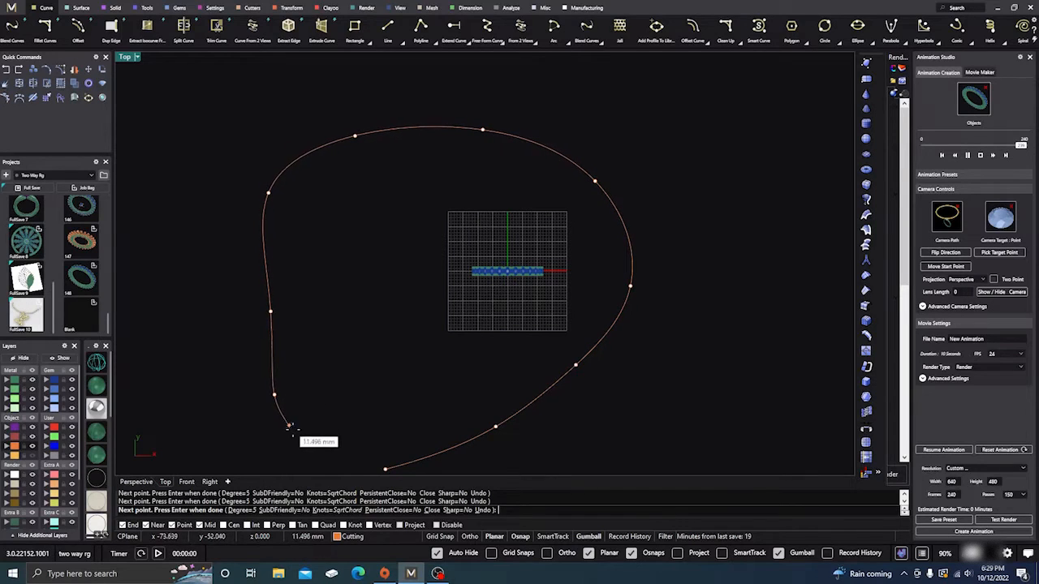
{"action": "left_click", "coordinate": [384, 469]}
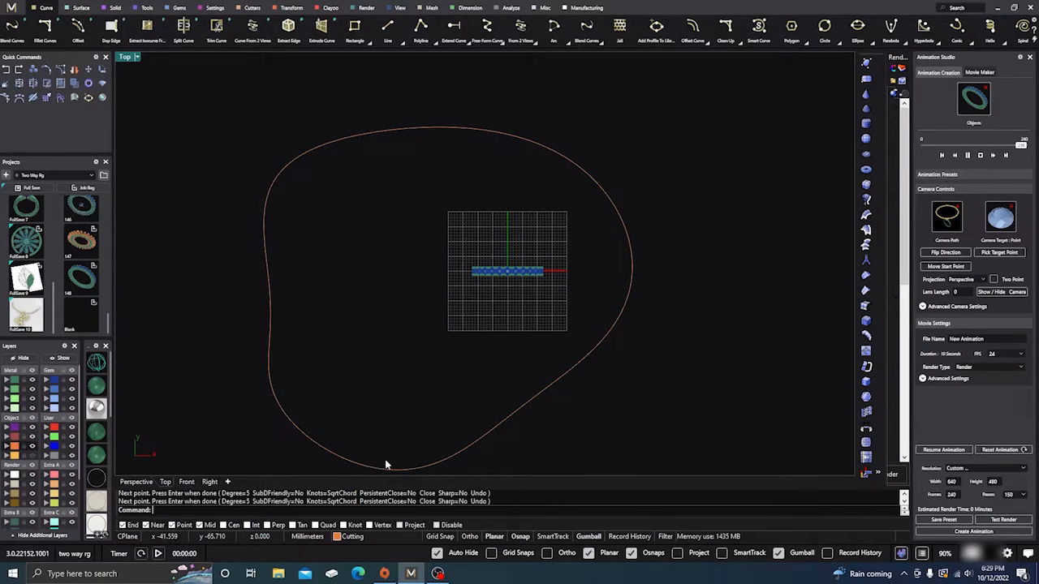
In the Perspective view, centre the new closed curve over the ring along the red axis and raise it above the ring.
{"action": "right_click_drag", "start_coordinate": [425, 384], "coordinate": [533, 329]}
{"action": "left_click", "coordinate": [148, 484]}
{"action": "left_click", "coordinate": [533, 346]}
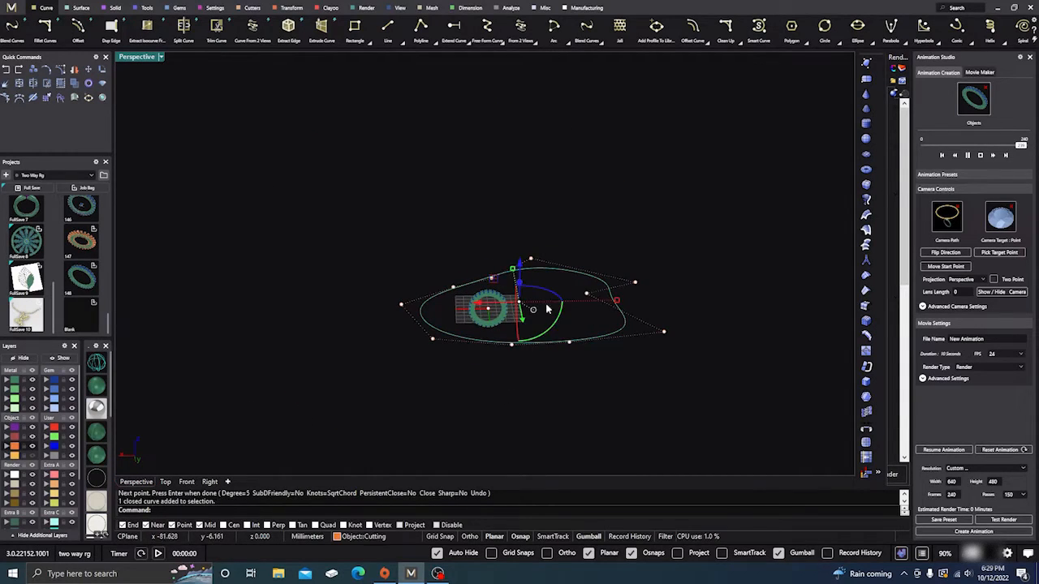
{"action": "left_click_drag", "start_coordinate": [479, 306], "coordinate": [447, 306]}
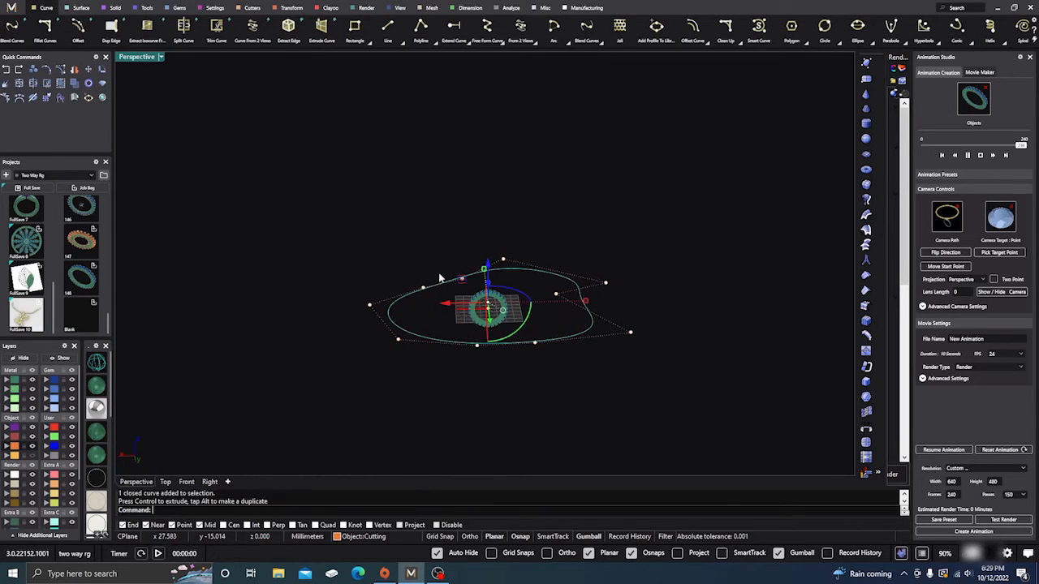
{"action": "left_click_drag", "start_coordinate": [487, 265], "coordinate": [487, 199]}
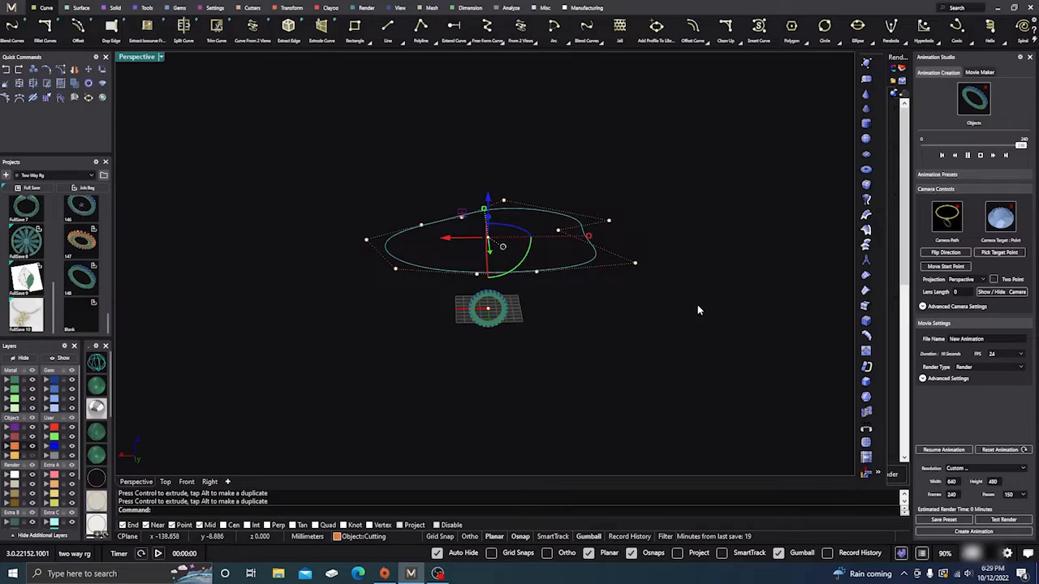
{"action": "mouse_move", "coordinate": [697, 309]}
{"action": "right_mouse_down"}
{"action": "mouse_move", "coordinate": [673, 341]}
{"action": "mouse_move", "coordinate": [714, 315]}
{"action": "right_mouse_up"}
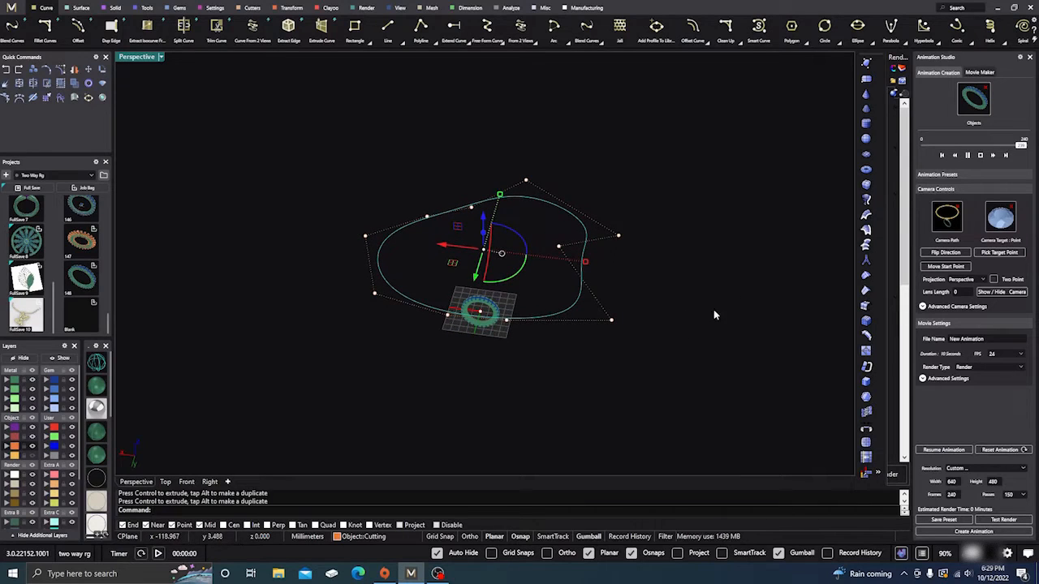
Replace the current camera path with the new free-form curve and preview the animation.
{"action": "left_click", "coordinate": [981, 156]}
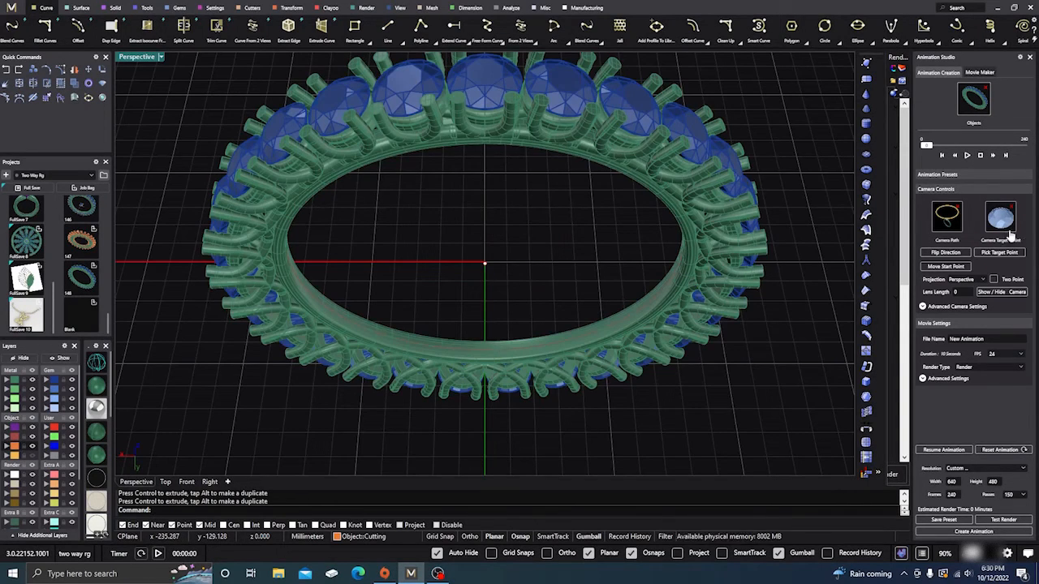
{"action": "scroll", "coordinate": [463, 365], "scroll_direction": "down", "scroll_amount": 5}
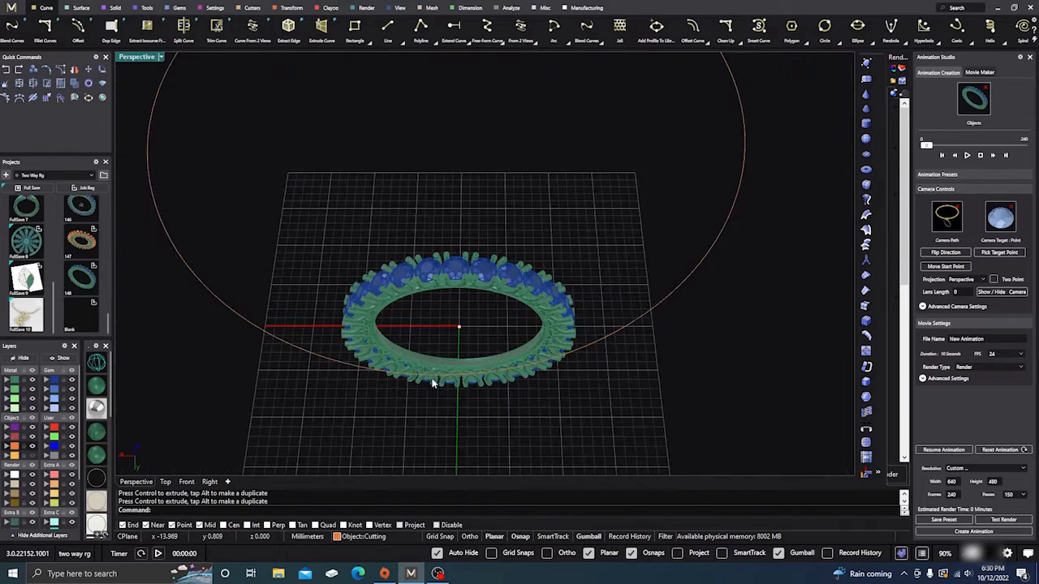
{"action": "left_click", "coordinate": [642, 289]}
{"action": "scroll", "coordinate": [468, 401], "scroll_direction": "down", "scroll_amount": 3}
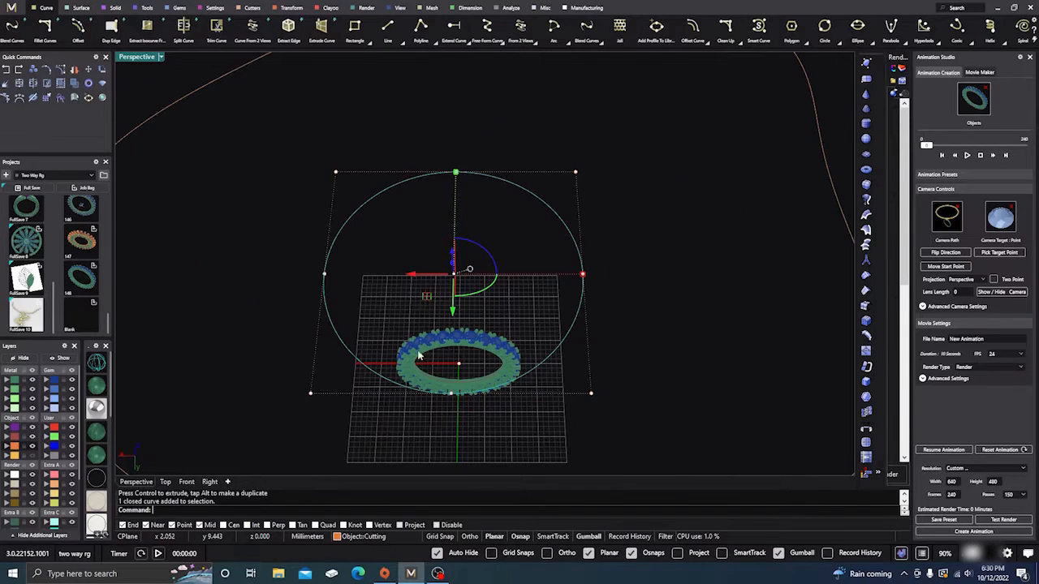
{"action": "scroll", "coordinate": [427, 297], "scroll_direction": "down", "scroll_amount": 3}
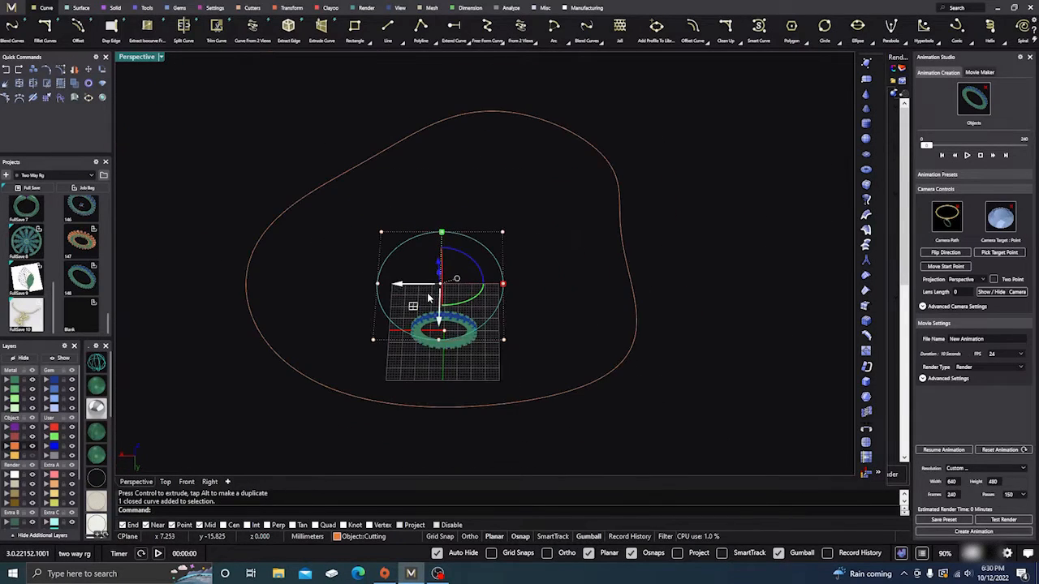
{"action": "left_click", "coordinate": [513, 405]}
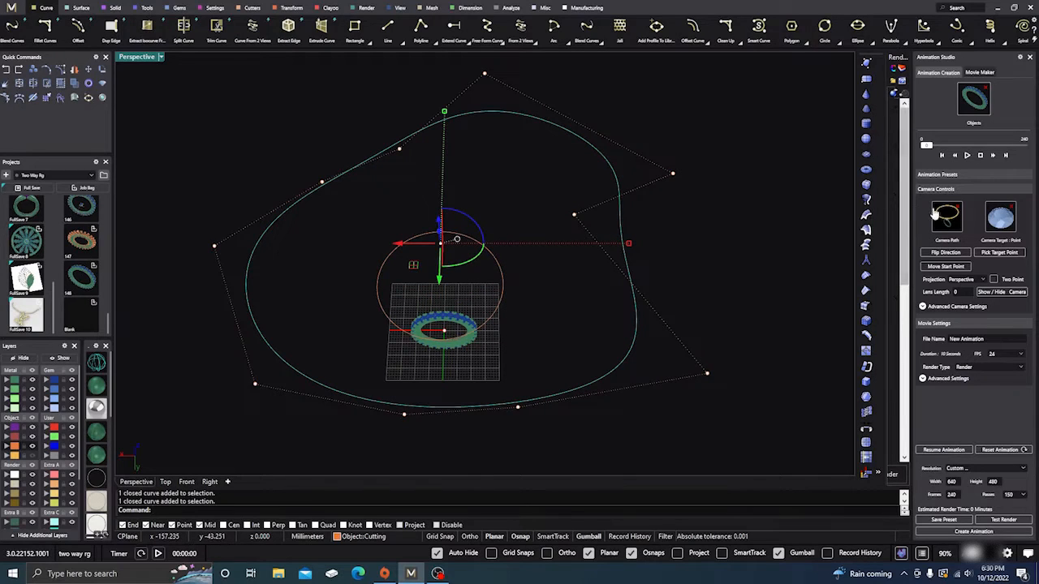
{"action": "left_click", "coordinate": [960, 211]}
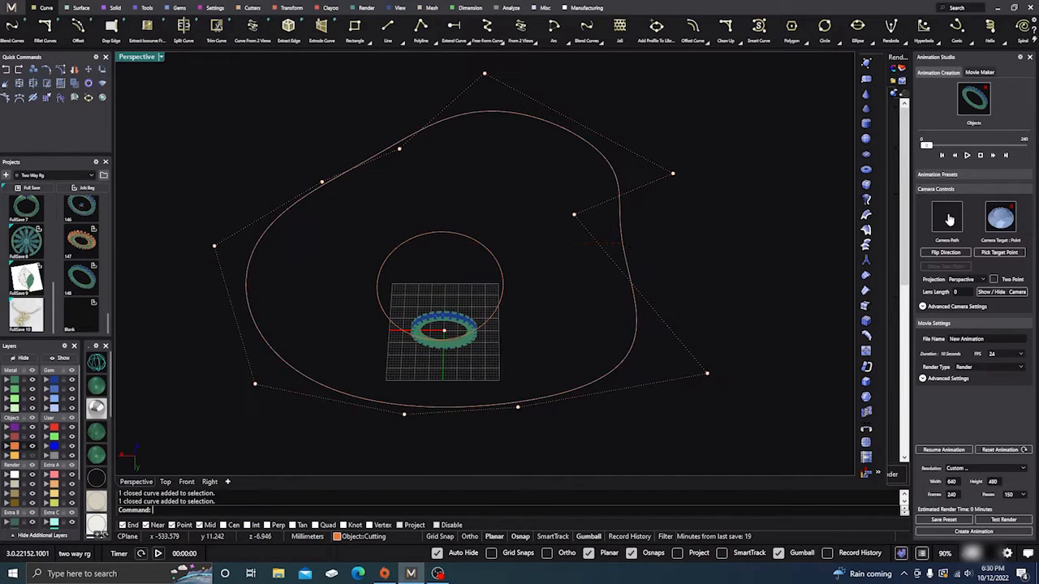
{"action": "left_click", "coordinate": [980, 156]}
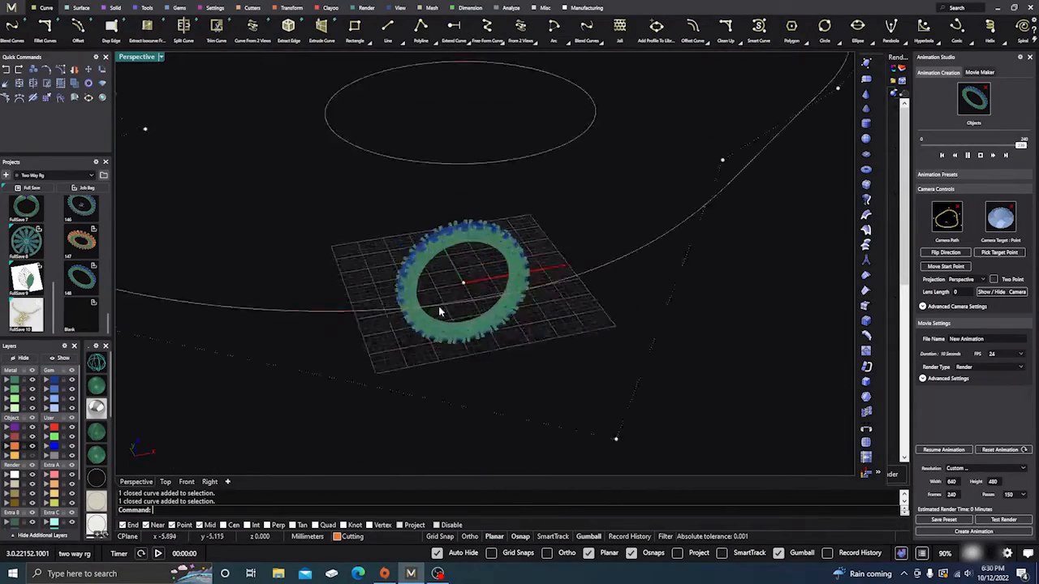
Move the camera path's inward-dented control point closer to the ring along the red axis.
{"action": "scroll", "coordinate": [439, 311], "scroll_direction": "down", "scroll_amount": 4}
{"action": "right_click_drag", "start_coordinate": [542, 350], "coordinate": [606, 364]}
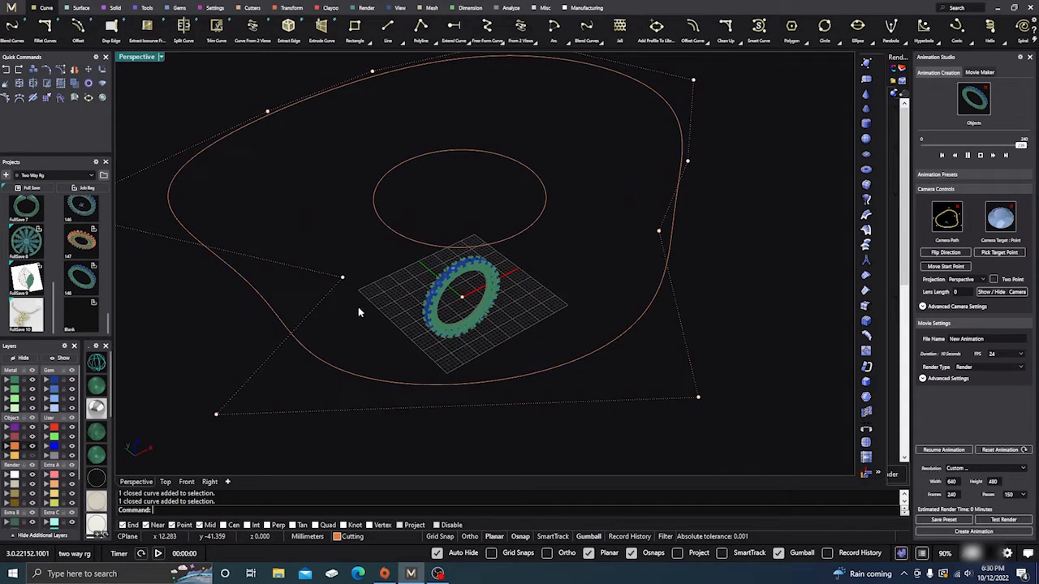
{"action": "left_click", "coordinate": [341, 278]}
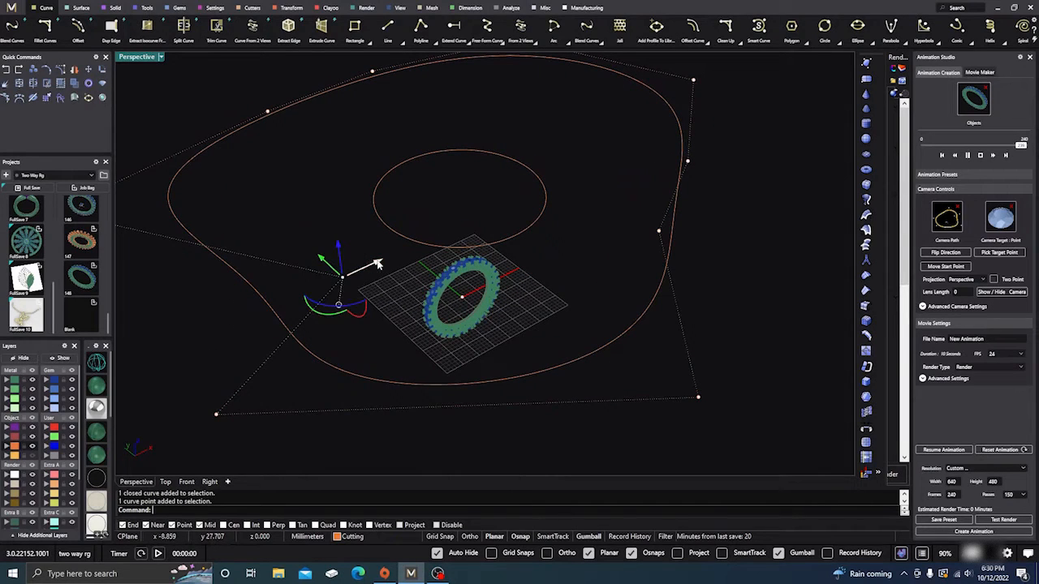
{"action": "left_click_drag", "start_coordinate": [377, 264], "coordinate": [399, 252]}
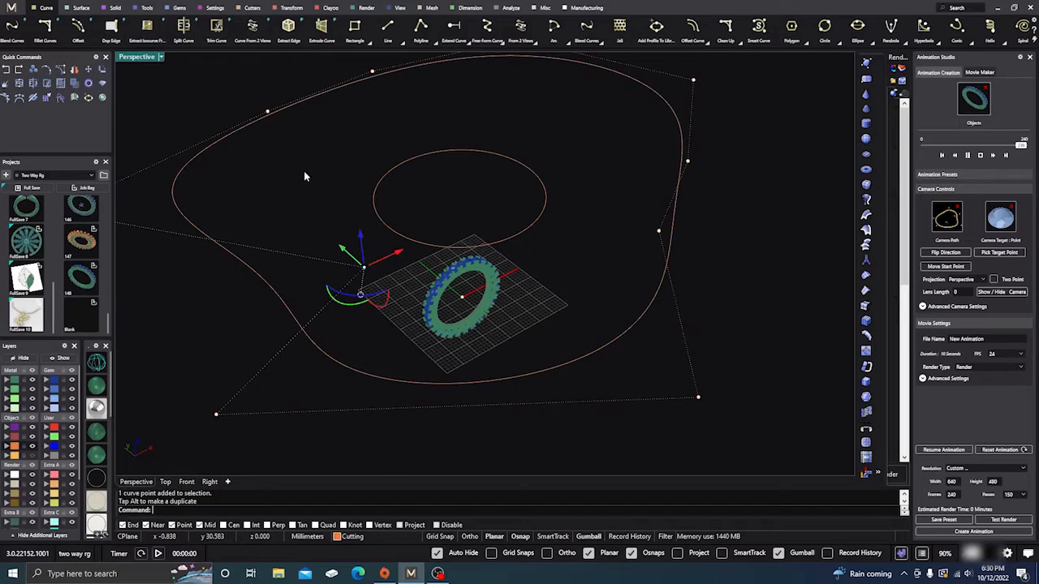
Delete one control point on the far side of the free-form camera path to simplify its shape.
{"action": "right_click_drag", "start_coordinate": [304, 176], "coordinate": [331, 195]}
{"action": "left_click", "coordinate": [242, 158]}
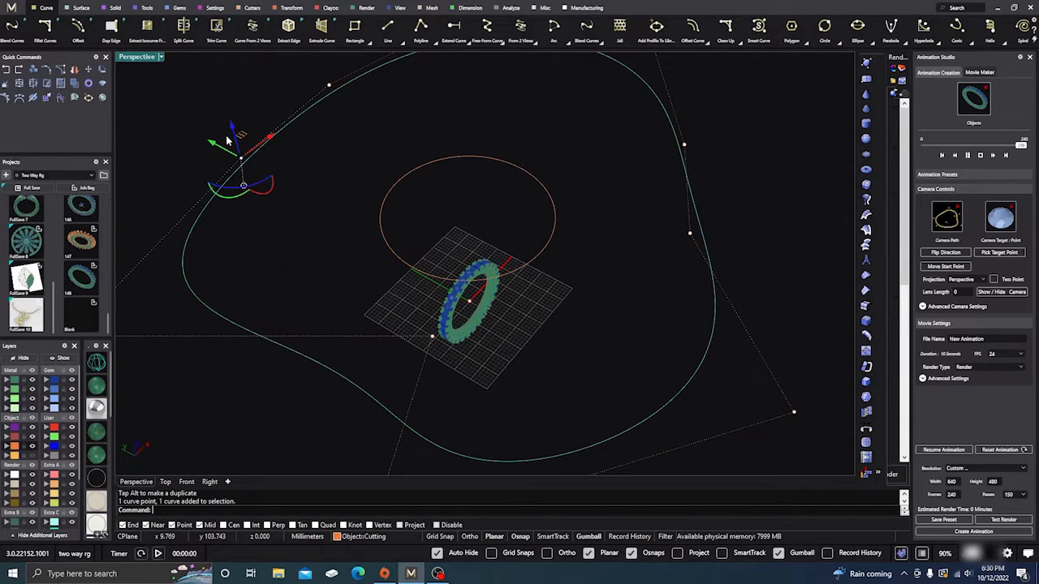
{"action": "key", "text": "Delete"}
{"action": "scroll", "coordinate": [301, 212], "scroll_direction": "down", "scroll_amount": 4}
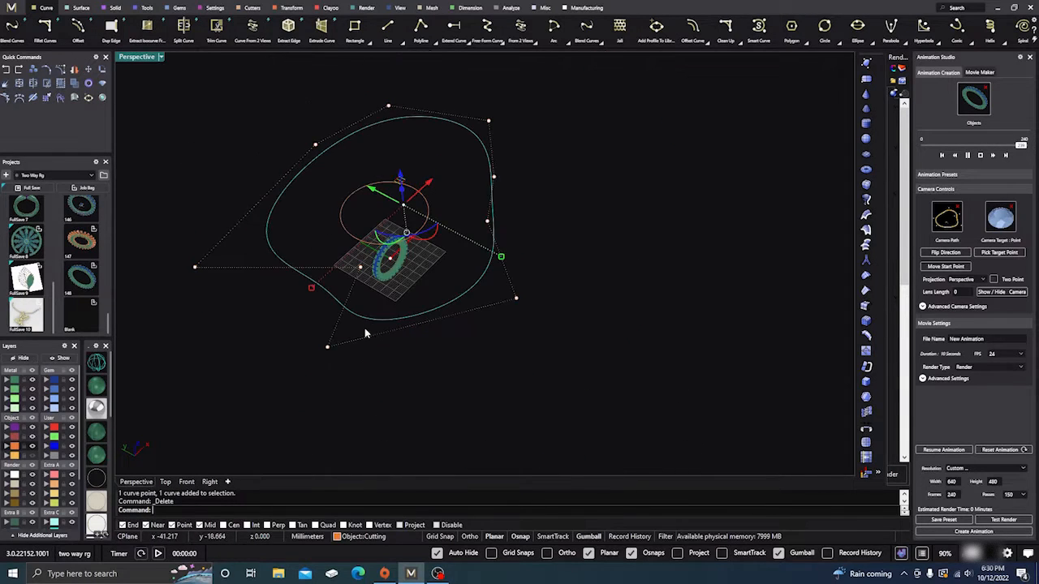
Lower two control points of the free-form camera path along the blue axis so the path varies in height around the ring.
{"action": "right_click_drag", "start_coordinate": [364, 332], "coordinate": [410, 285]}
{"action": "right_click_drag", "start_coordinate": [471, 223], "coordinate": [489, 263]}
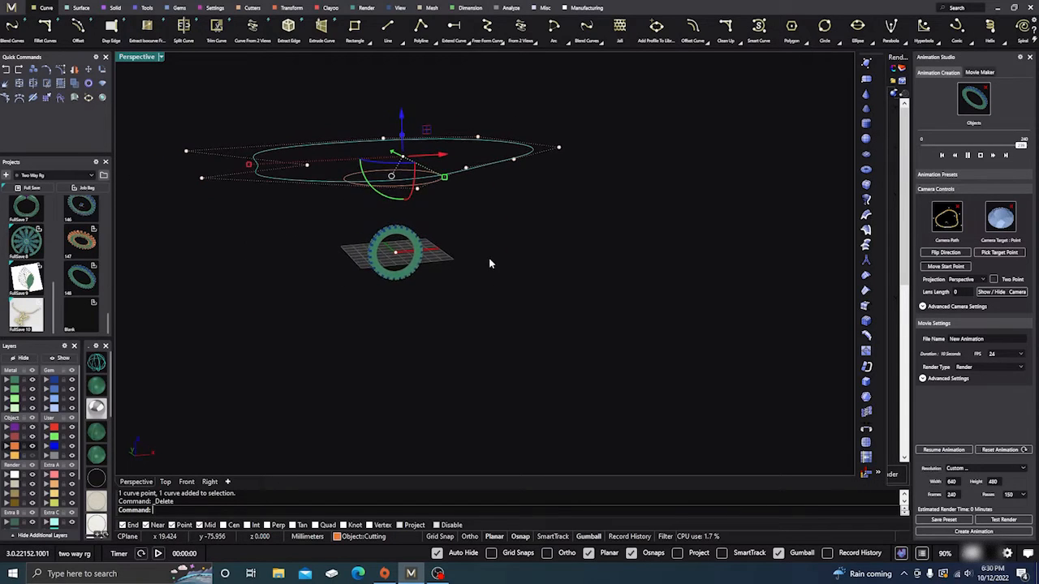
{"action": "left_click", "coordinate": [466, 167]}
{"action": "left_click_drag", "start_coordinate": [466, 136], "coordinate": [467, 189]}
{"action": "right_click_drag", "start_coordinate": [504, 261], "coordinate": [528, 300]}
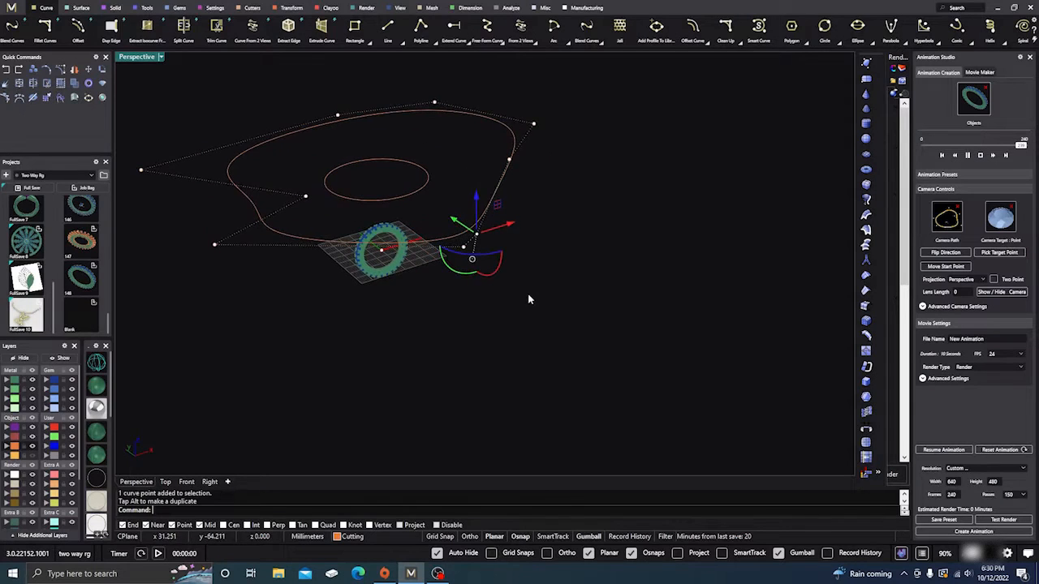
{"action": "left_click_drag", "start_coordinate": [251, 268], "coordinate": [226, 305]}
{"action": "right_click_drag", "start_coordinate": [460, 328], "coordinate": [458, 298]}
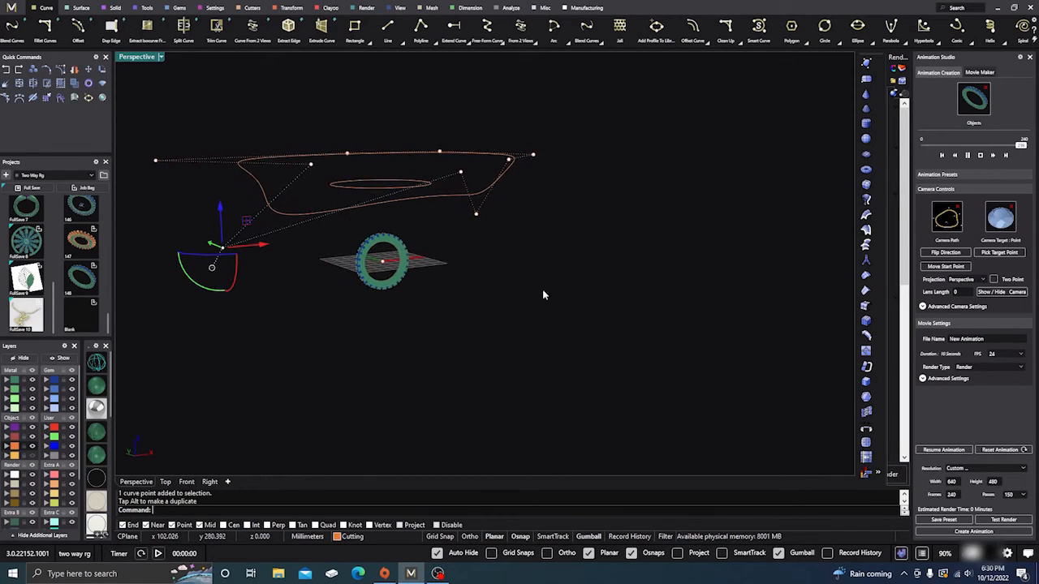
Preview the animation along the reshaped free-form camera path.
{"action": "left_click", "coordinate": [981, 156]}
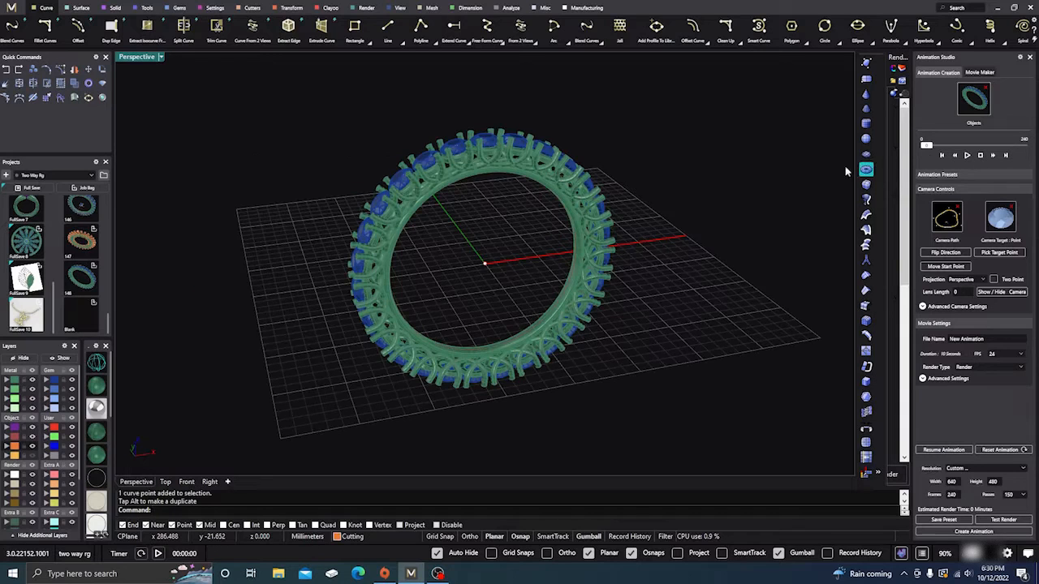
{"action": "scroll", "coordinate": [493, 268], "scroll_direction": "down", "scroll_amount": 5}
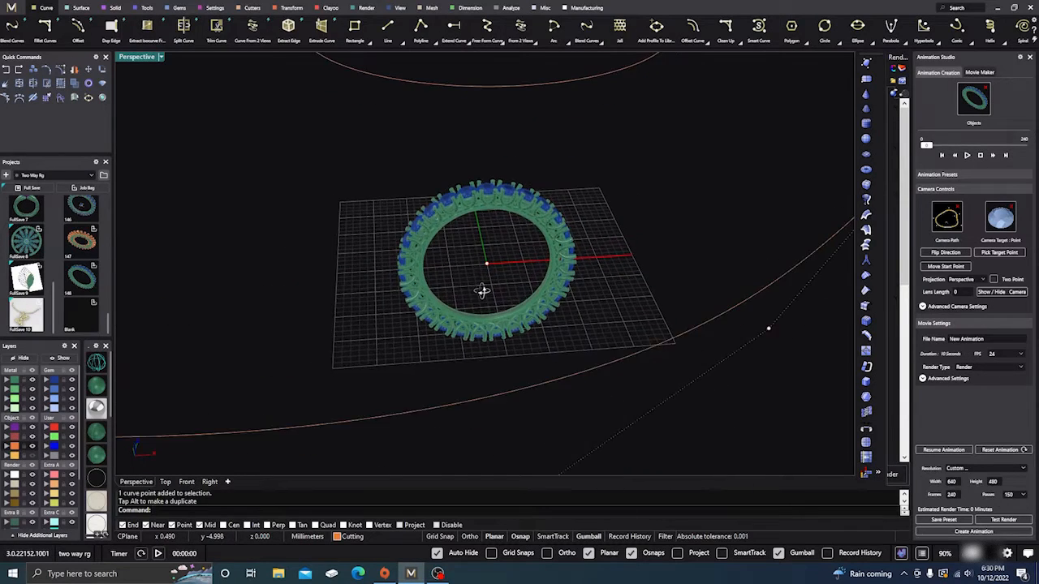
{"action": "left_click", "coordinate": [967, 155]}
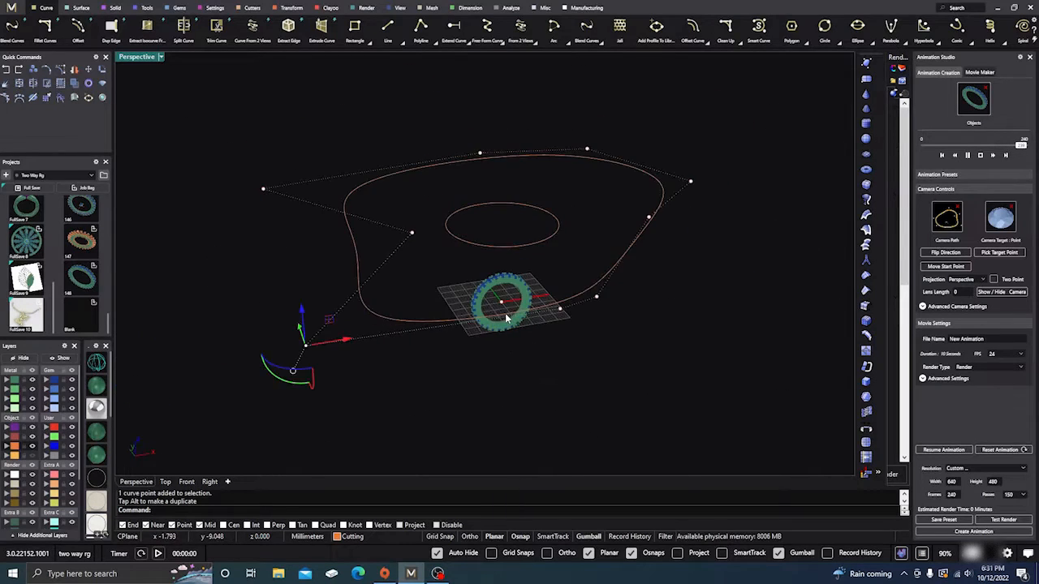
Move the inward-dented control point of the camera path outward along the red axis and reset the preview.
{"action": "left_click", "coordinate": [412, 276]}
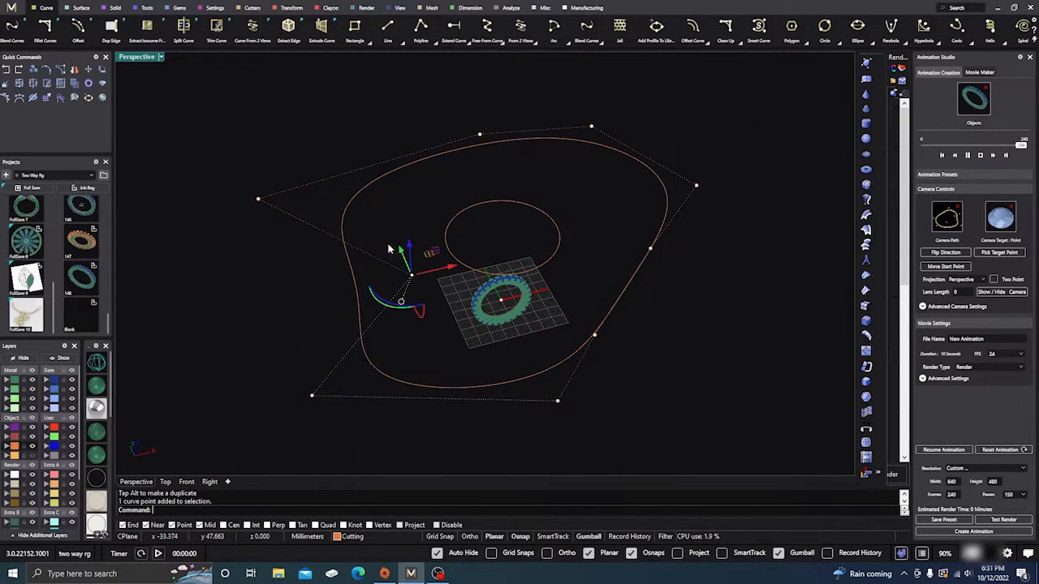
{"action": "left_click_drag", "start_coordinate": [454, 270], "coordinate": [365, 286]}
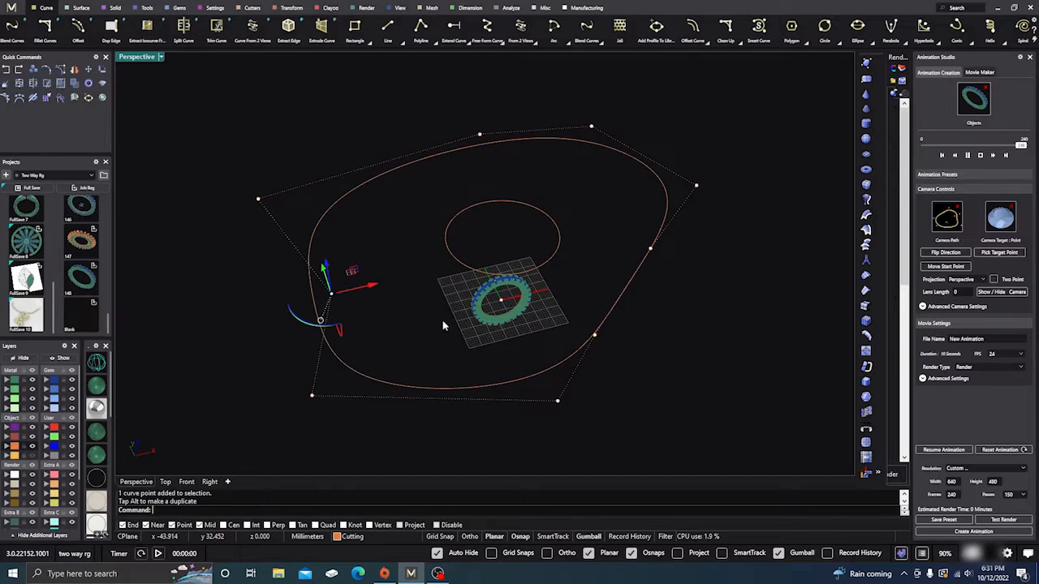
{"action": "left_click", "coordinate": [981, 156]}
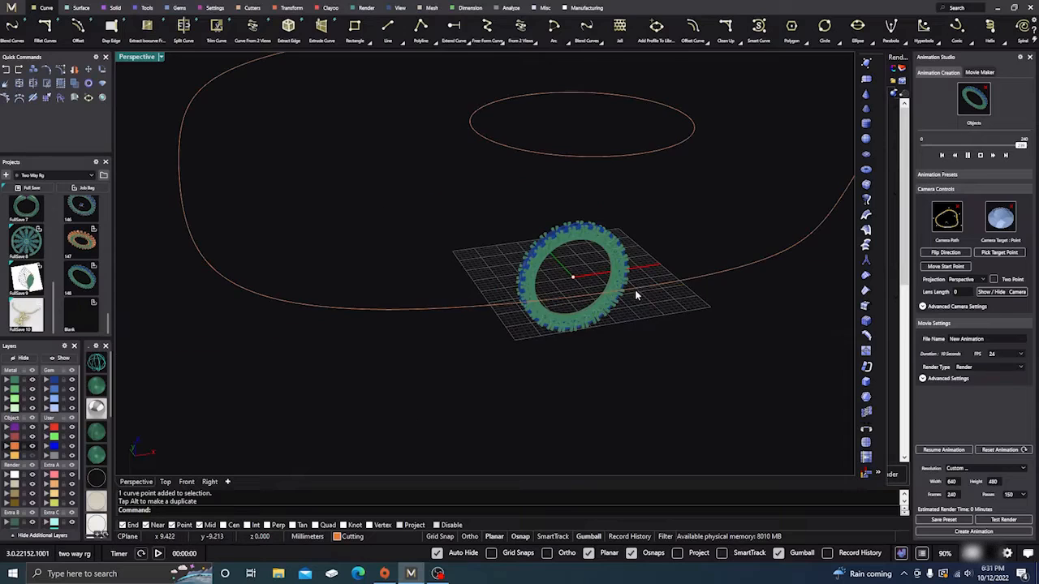
Reassign the edited free-form curve as the camera path and preview the animation.
{"action": "left_click", "coordinate": [692, 281]}
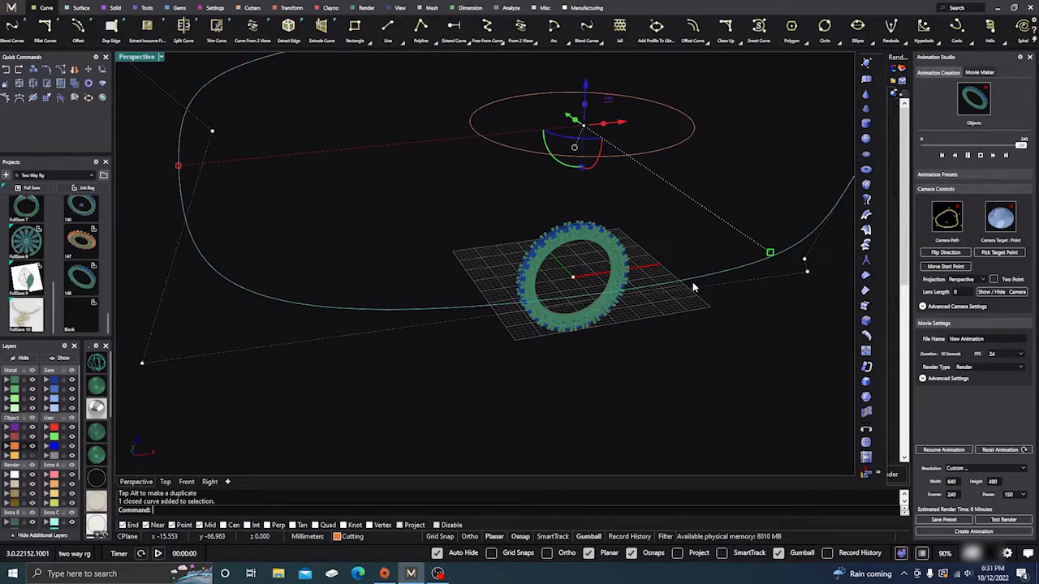
{"action": "left_click", "coordinate": [958, 213]}
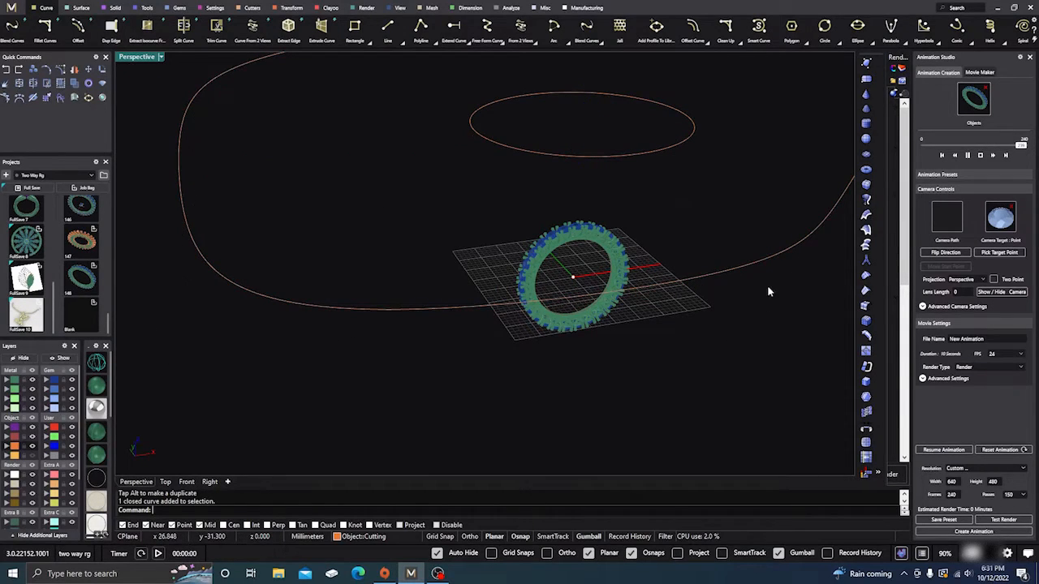
{"action": "left_click", "coordinate": [955, 218]}
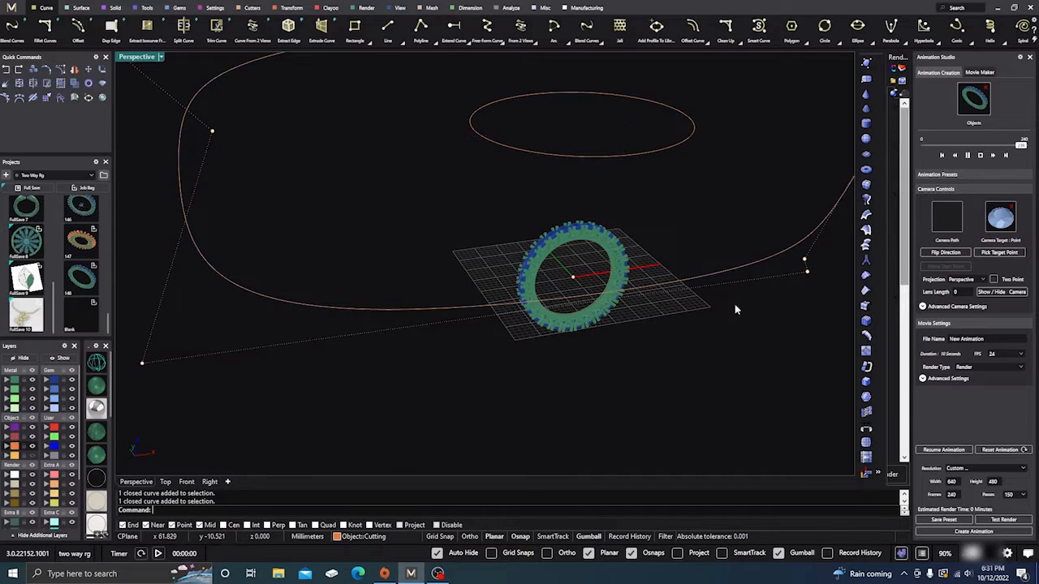
{"action": "left_click", "coordinate": [980, 155]}
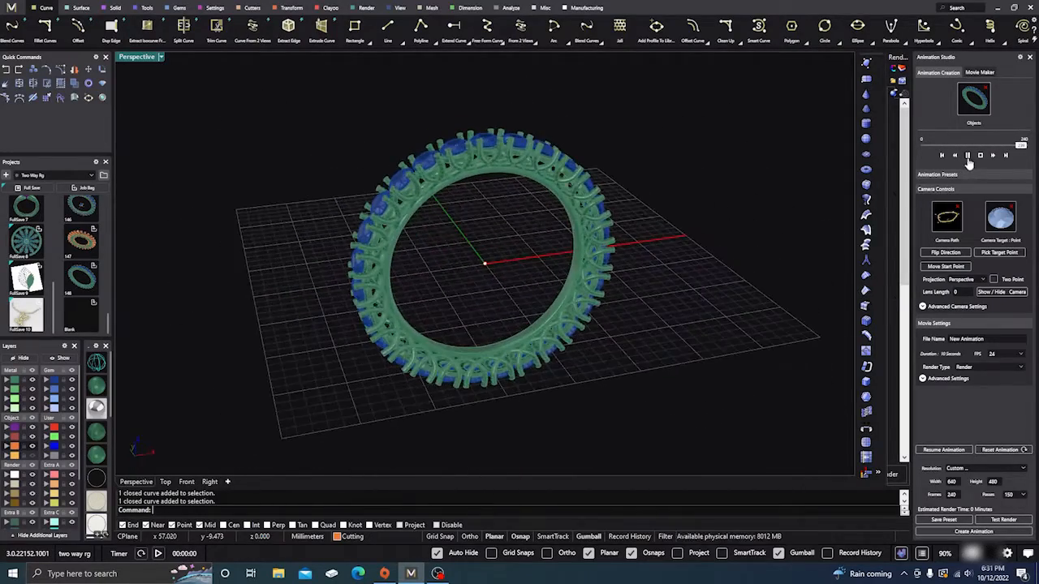
{"action": "left_click", "coordinate": [981, 156]}
Round out the free-form path by moving three of its side control points outward, away from the ring.
{"action": "right_click_drag", "start_coordinate": [537, 364], "coordinate": [544, 392]}
{"action": "scroll", "coordinate": [532, 369], "scroll_direction": "down", "scroll_amount": 6}
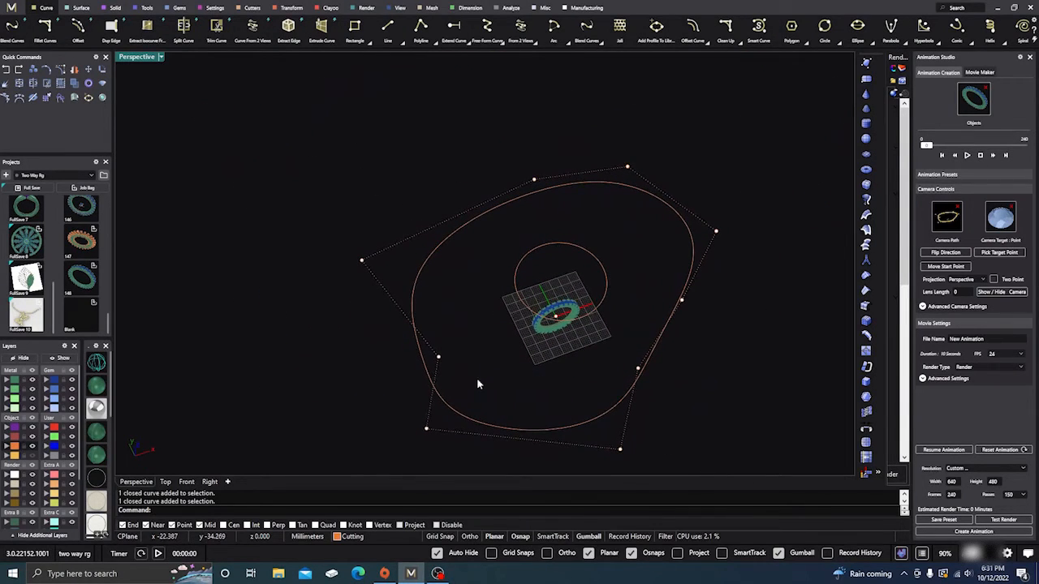
{"action": "left_click", "coordinate": [437, 356]}
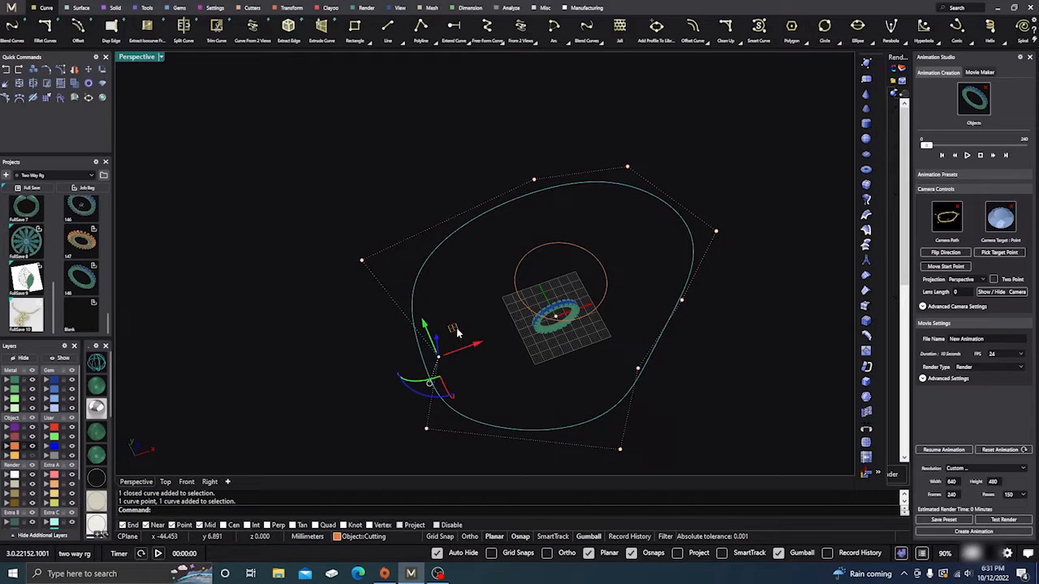
{"action": "left_click_drag", "start_coordinate": [464, 344], "coordinate": [426, 353]}
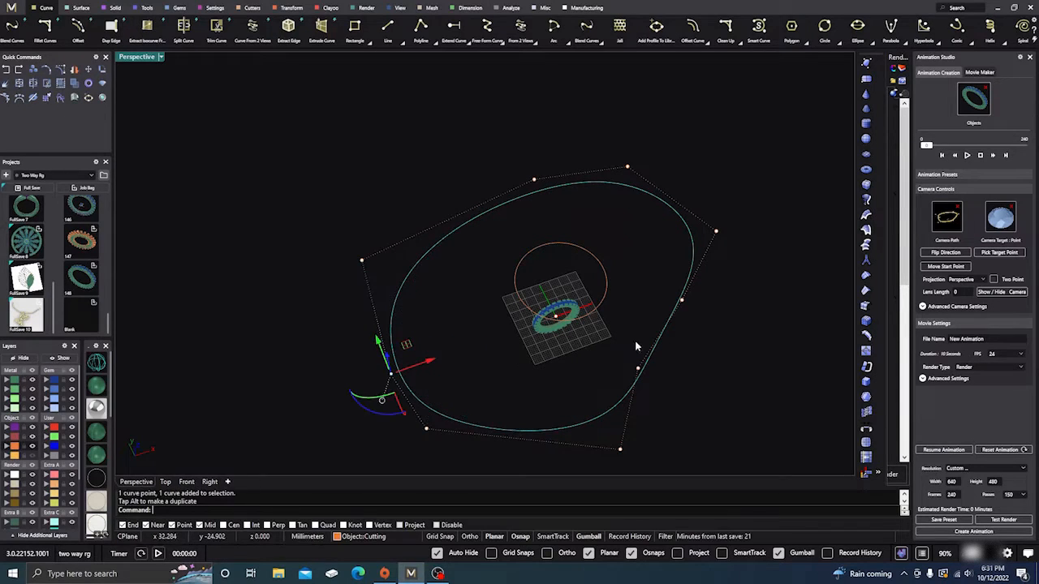
{"action": "left_click", "coordinate": [637, 368]}
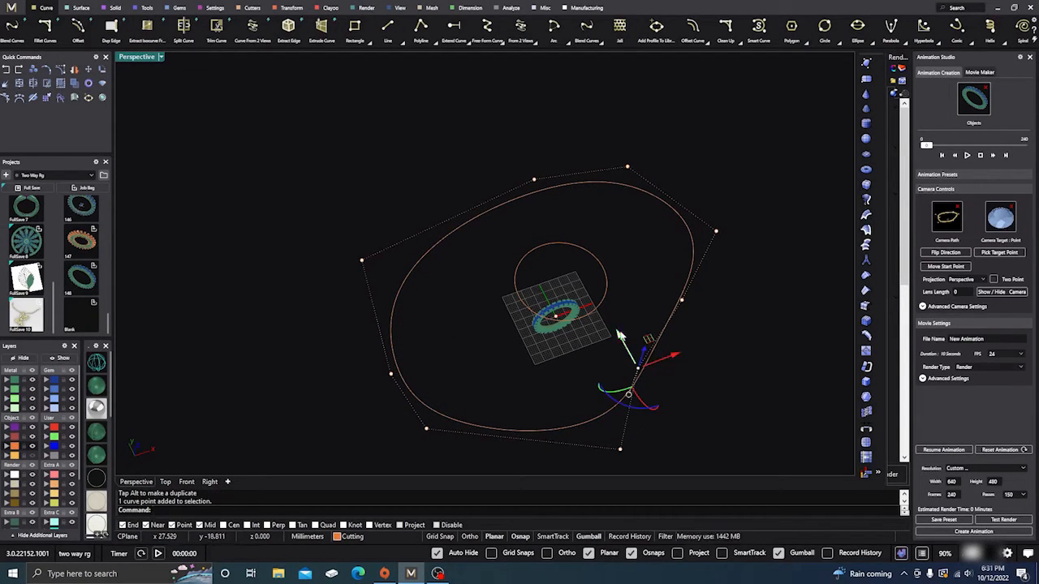
{"action": "left_click_drag", "start_coordinate": [622, 333], "coordinate": [653, 366]}
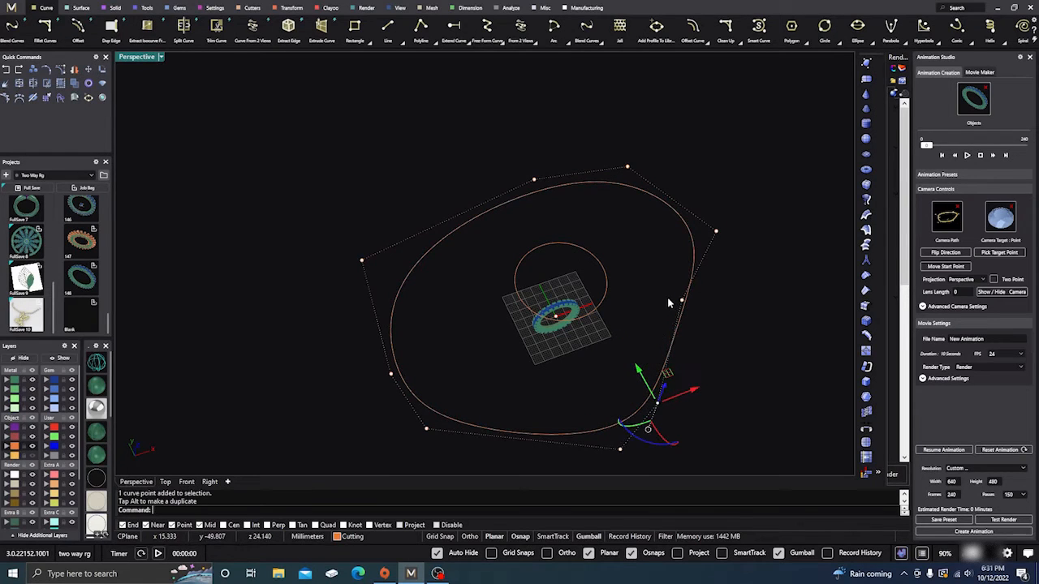
{"action": "left_click", "coordinate": [681, 301]}
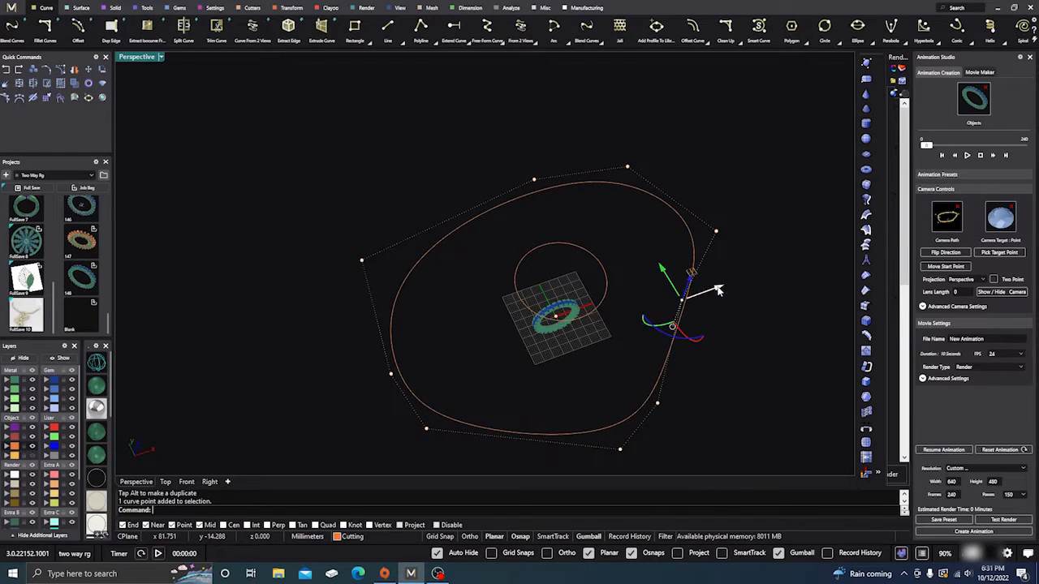
{"action": "left_click_drag", "start_coordinate": [696, 287], "coordinate": [740, 278]}
{"action": "right_click_drag", "start_coordinate": [567, 346], "coordinate": [548, 305]}
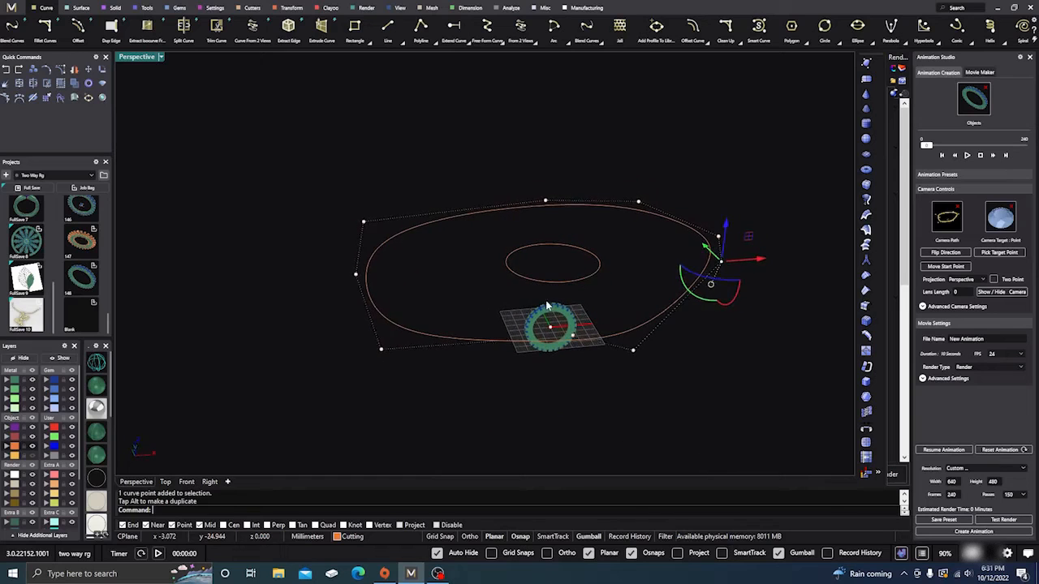
Turn off the curve's control points and preview the animation along the smoother free-form path.
{"action": "key", "text": "Escape"}
{"action": "key", "text": "Escape"}
{"action": "scroll", "coordinate": [468, 294], "scroll_direction": "down", "scroll_amount": 8}
{"action": "right_click_drag", "start_coordinate": [471, 297], "coordinate": [487, 367]}
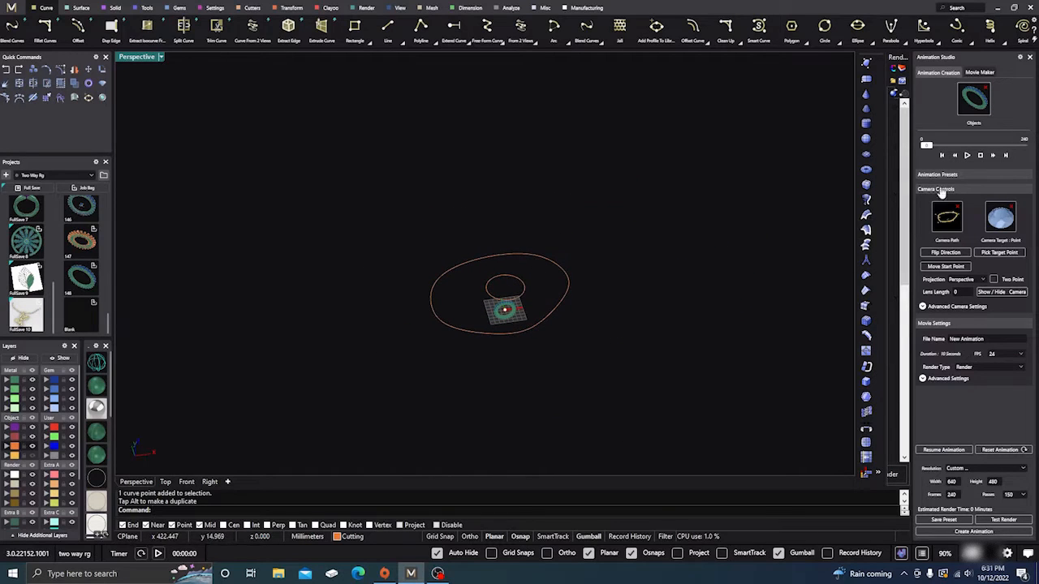
{"action": "left_click", "coordinate": [980, 156]}
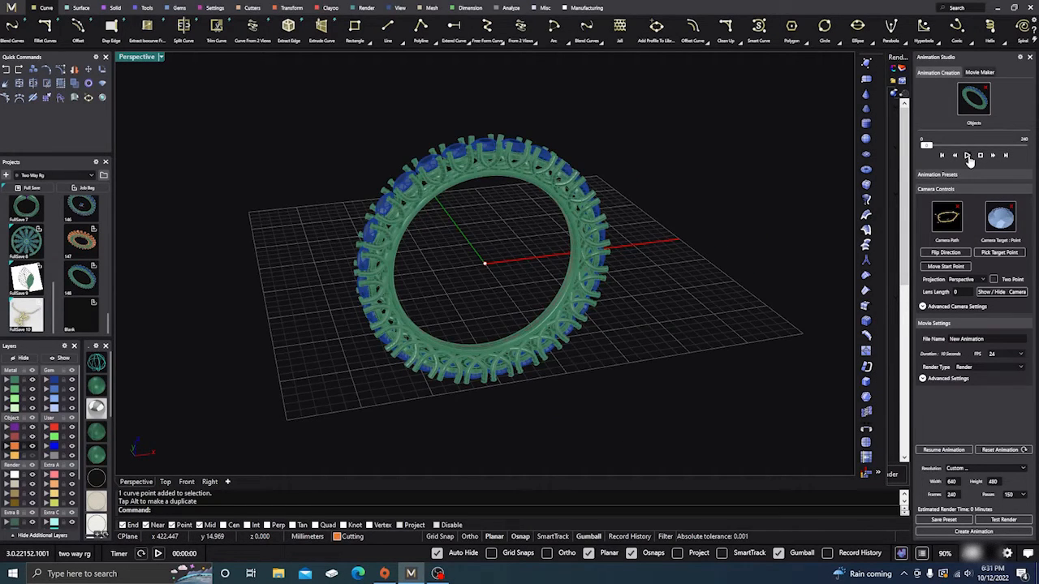
{"action": "left_click", "coordinate": [968, 155]}
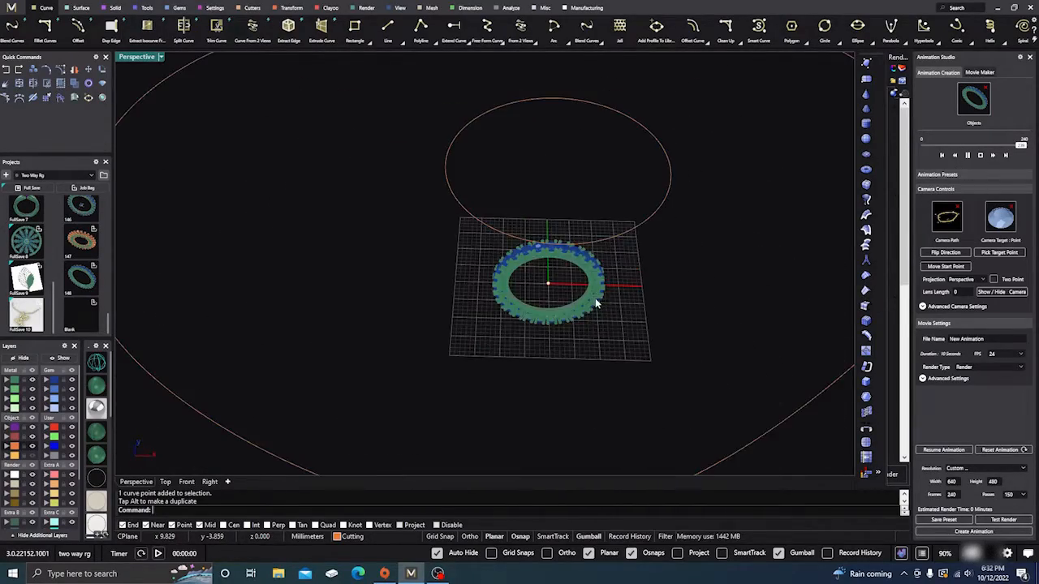
Delete the free-form curve and assign the circle above the ring as the new camera path.
{"action": "left_click", "coordinate": [728, 385]}
{"action": "key", "text": "Delete"}
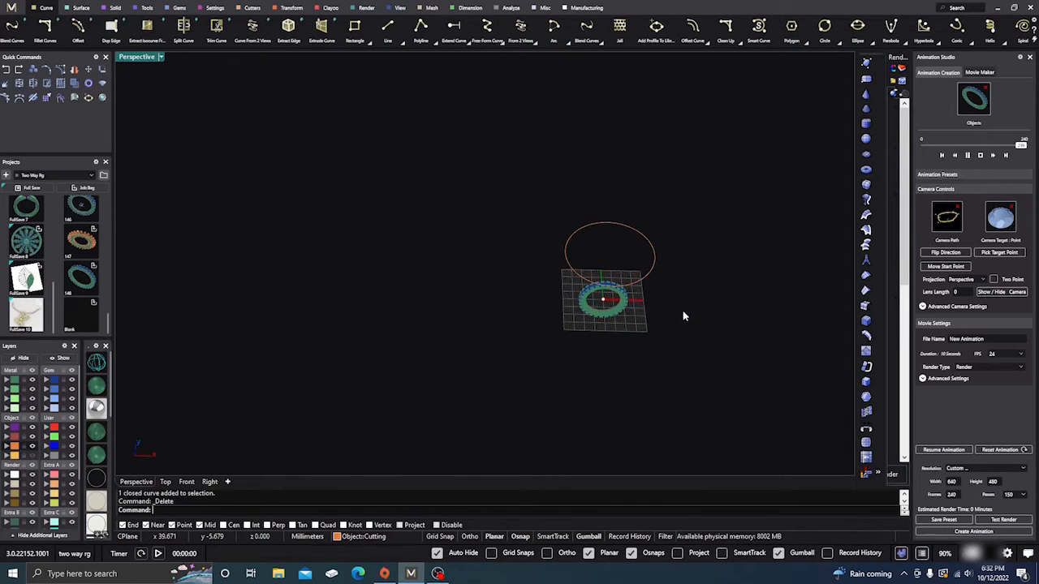
{"action": "left_click", "coordinate": [958, 208]}
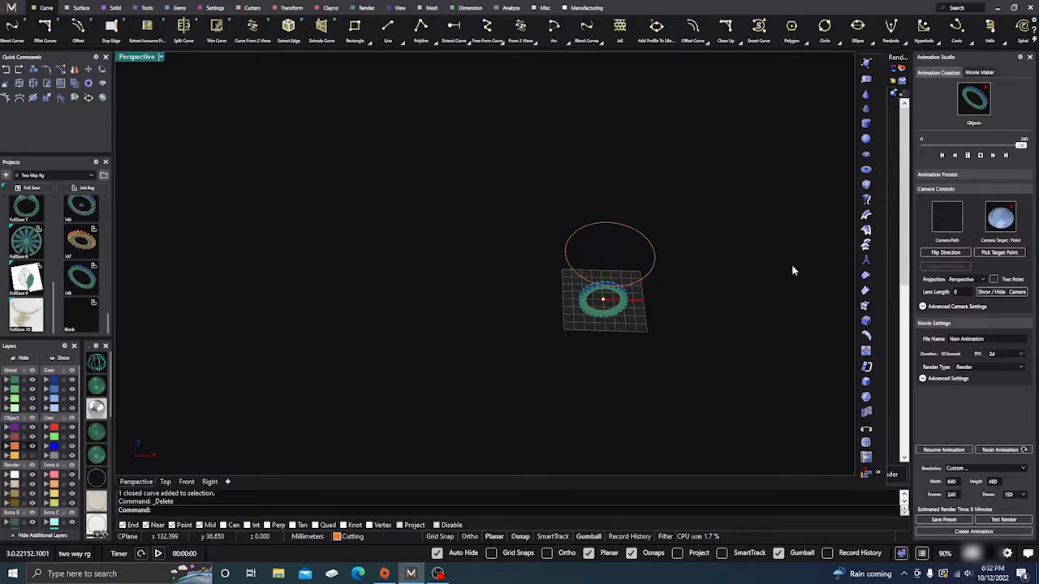
{"action": "left_click", "coordinate": [656, 267]}
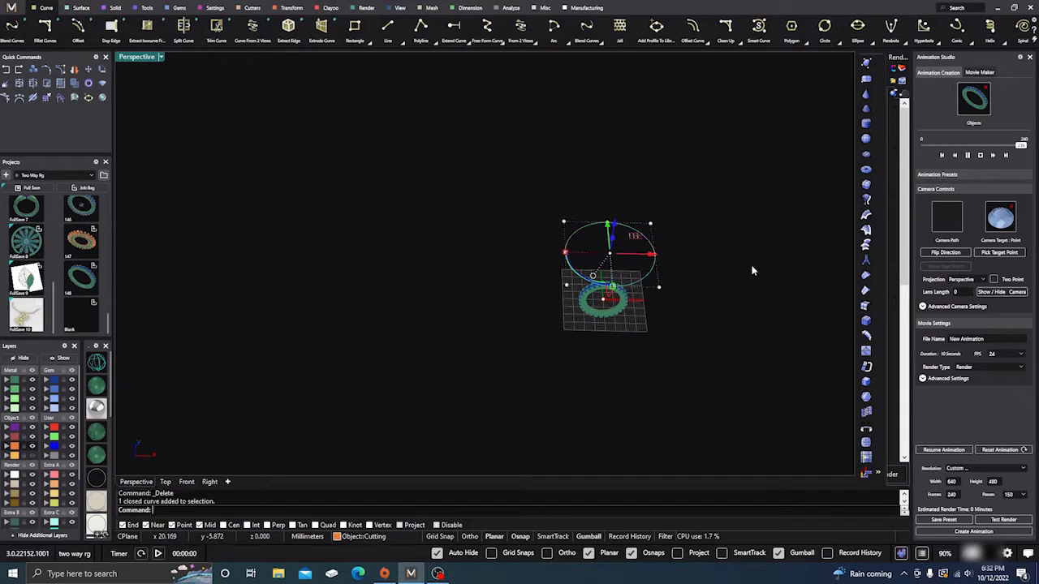
{"action": "left_click", "coordinate": [951, 223]}
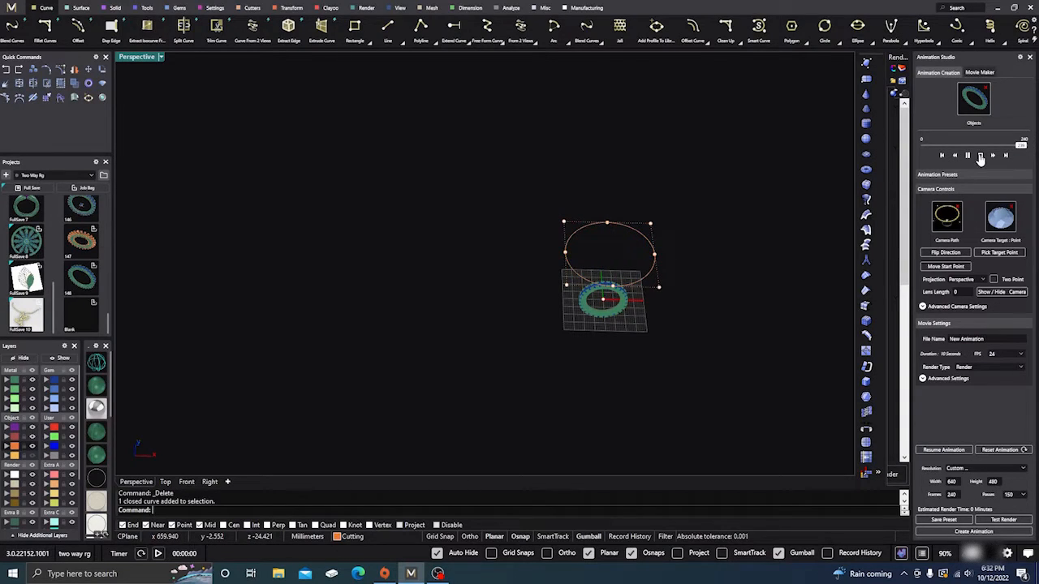
{"action": "left_click", "coordinate": [980, 156]}
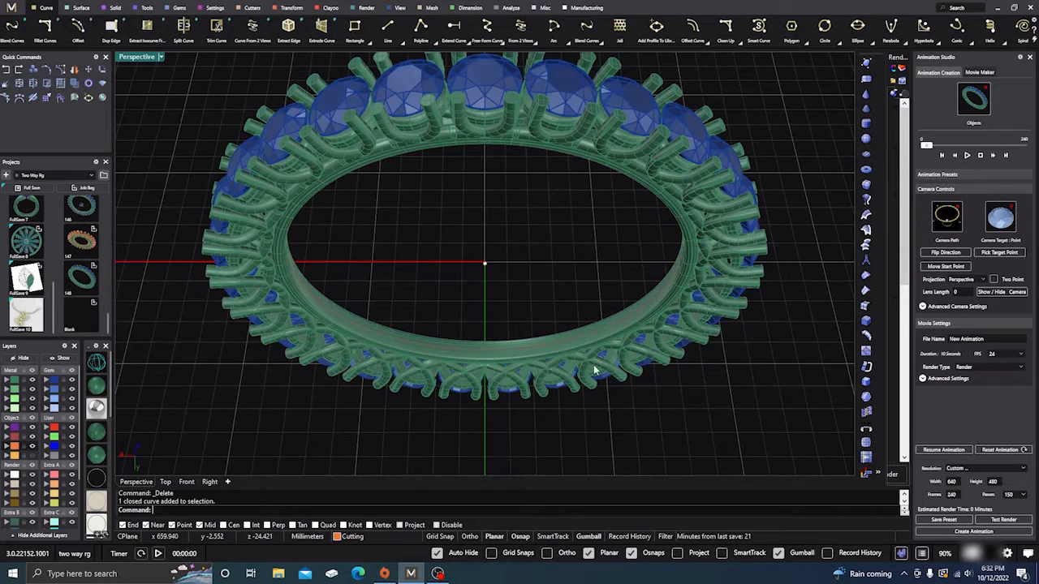
Enlarge the circular camera path proportionally in its own plane.
{"action": "scroll", "coordinate": [591, 370], "scroll_direction": "down", "scroll_amount": 10}
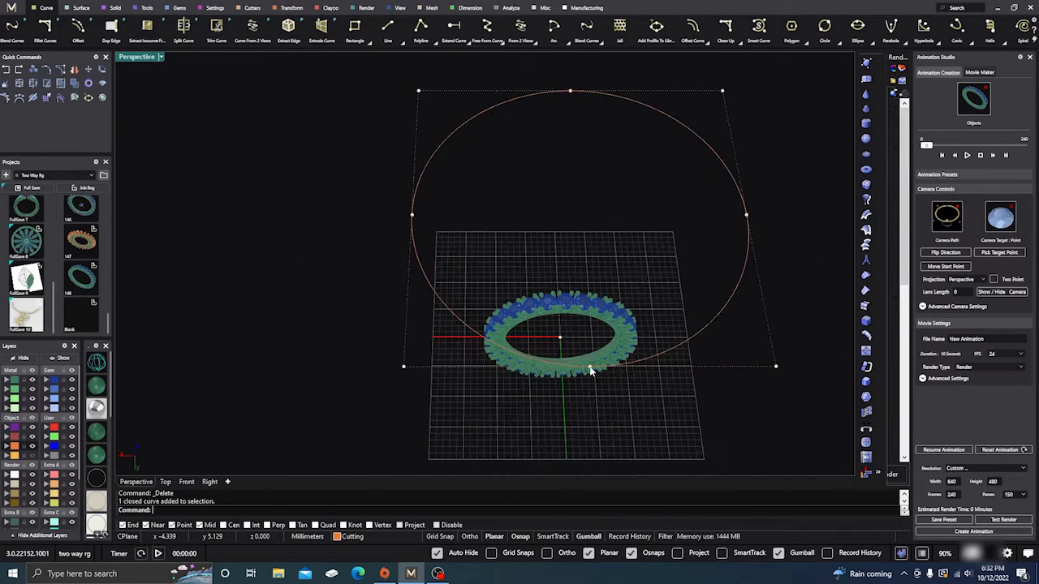
{"action": "scroll", "coordinate": [591, 370], "scroll_direction": "up", "scroll_amount": 4}
{"action": "scroll", "coordinate": [590, 370], "scroll_direction": "down", "scroll_amount": 6}
{"action": "right_click_drag", "start_coordinate": [518, 389], "coordinate": [525, 341]}
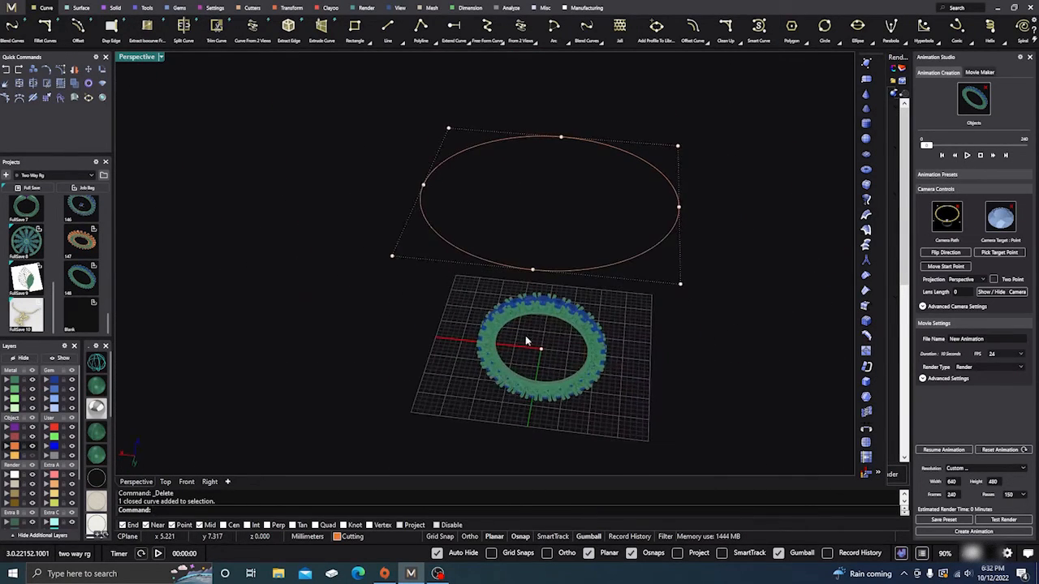
{"action": "left_click", "coordinate": [607, 267]}
{"action": "scroll", "coordinate": [539, 239], "scroll_direction": "up", "scroll_amount": 5}
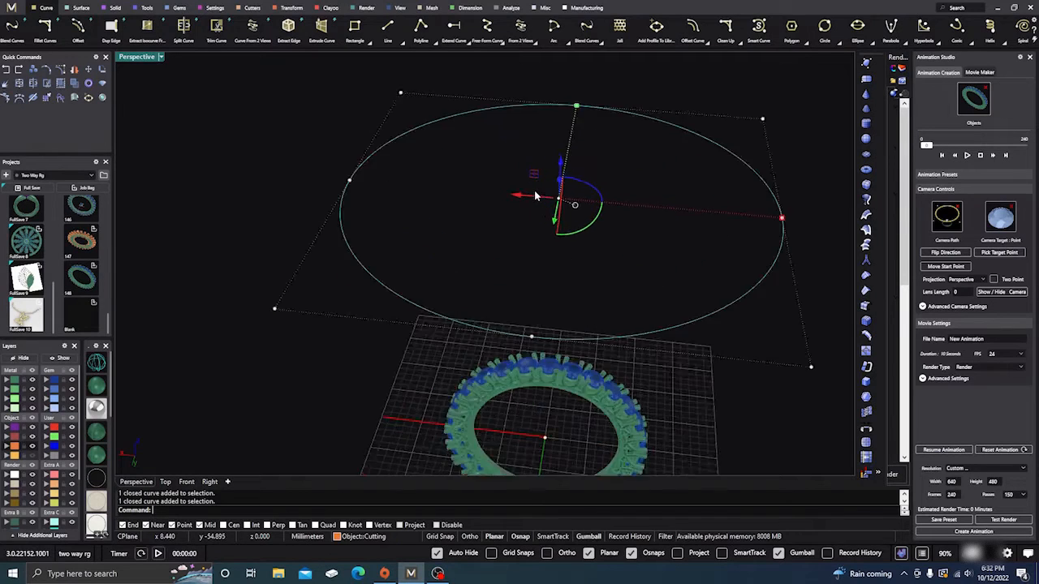
{"action": "right_click_drag", "start_coordinate": [538, 243], "coordinate": [538, 276]}
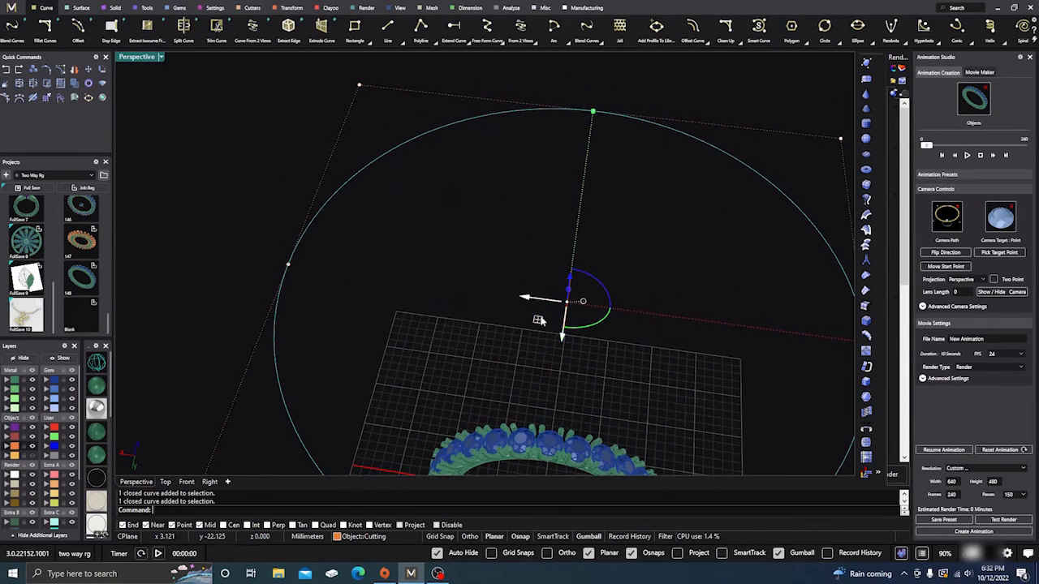
{"action": "left_click_drag", "start_coordinate": [537, 322], "coordinate": [476, 344], "text": "shift"}
Raise the enlarged circular path higher above the ring and preview the animation.
{"action": "scroll", "coordinate": [476, 345], "scroll_direction": "down", "scroll_amount": 7}
{"action": "right_click_drag", "start_coordinate": [481, 363], "coordinate": [499, 287]}
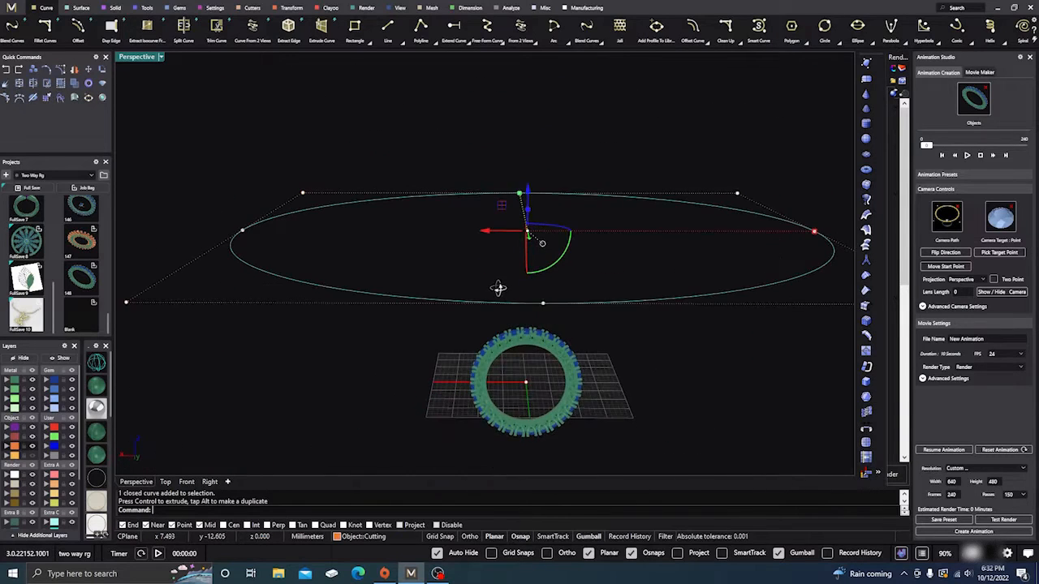
{"action": "left_click_drag", "start_coordinate": [529, 186], "coordinate": [529, 147]}
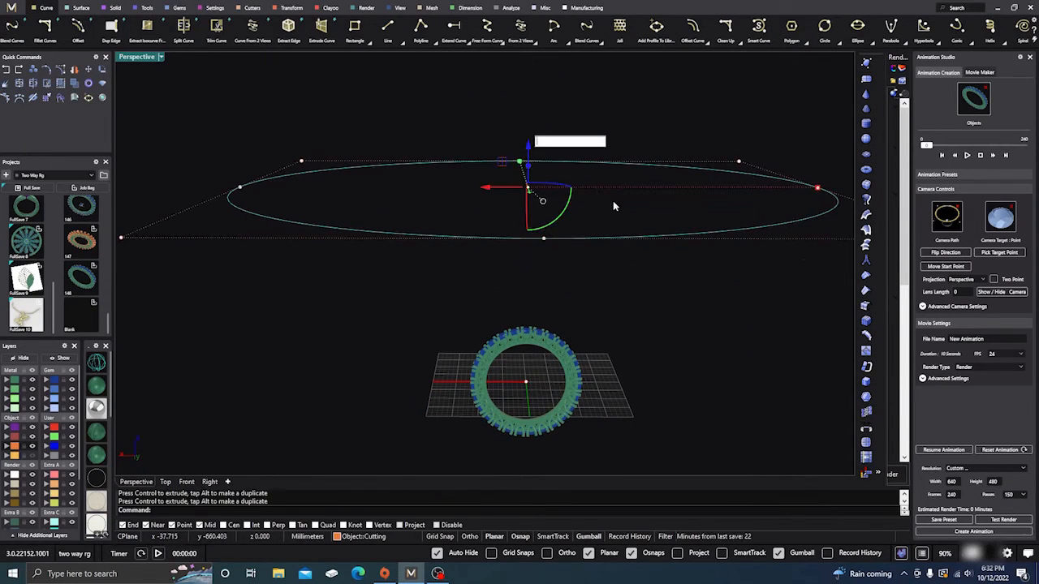
{"action": "left_click", "coordinate": [983, 157]}
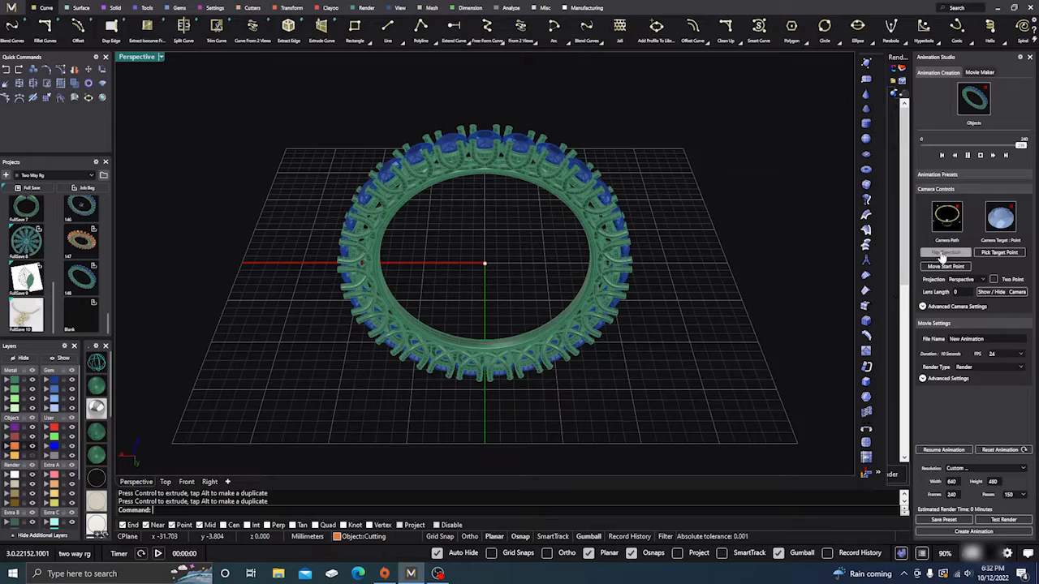
Load the Jelly Bean animation preset and view its camera path curve around the ring.
{"action": "left_click", "coordinate": [960, 177]}
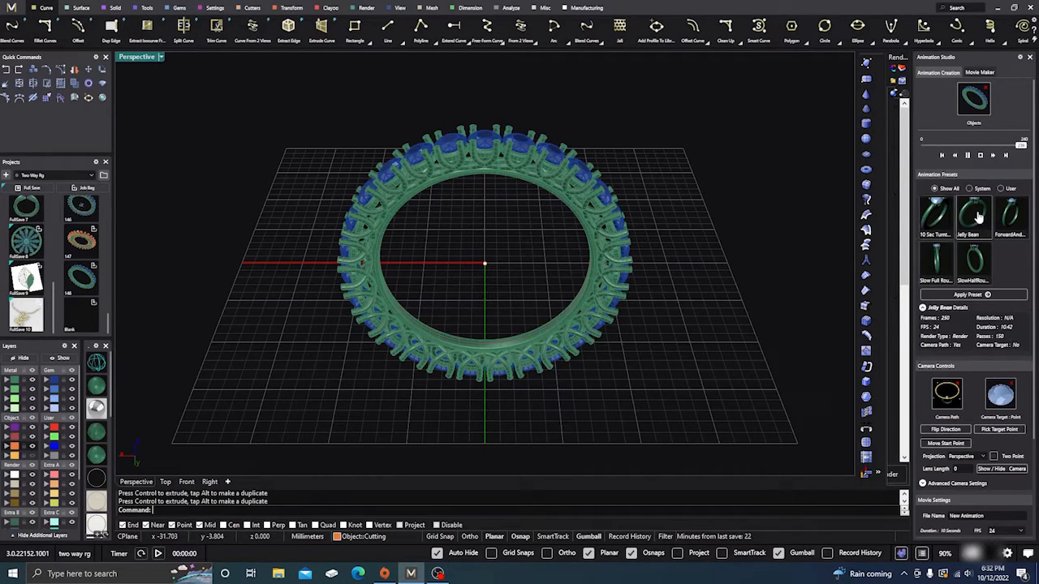
{"action": "left_click", "coordinate": [963, 295]}
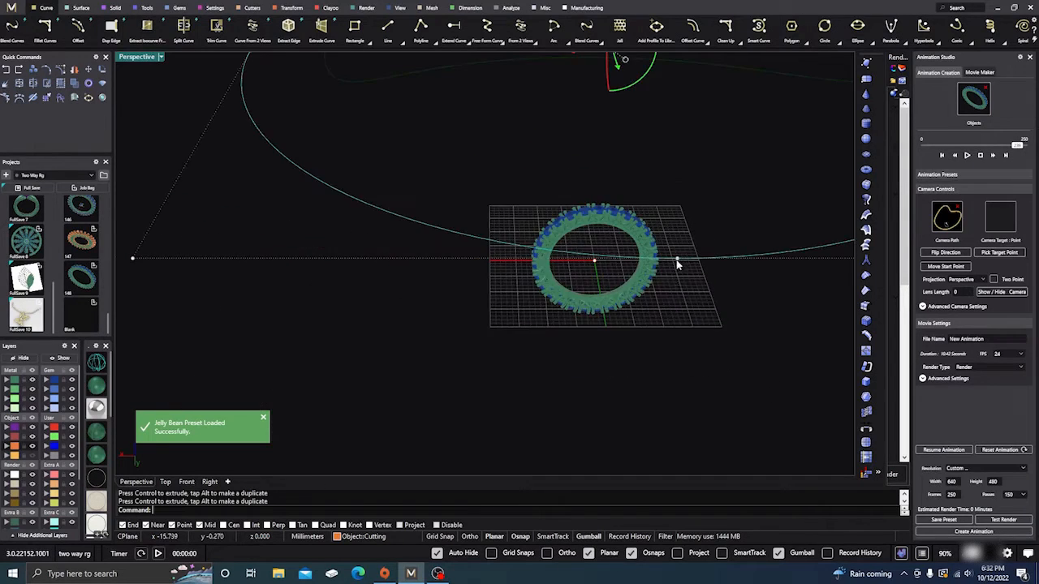
{"action": "right_click_drag", "start_coordinate": [512, 356], "coordinate": [523, 374]}
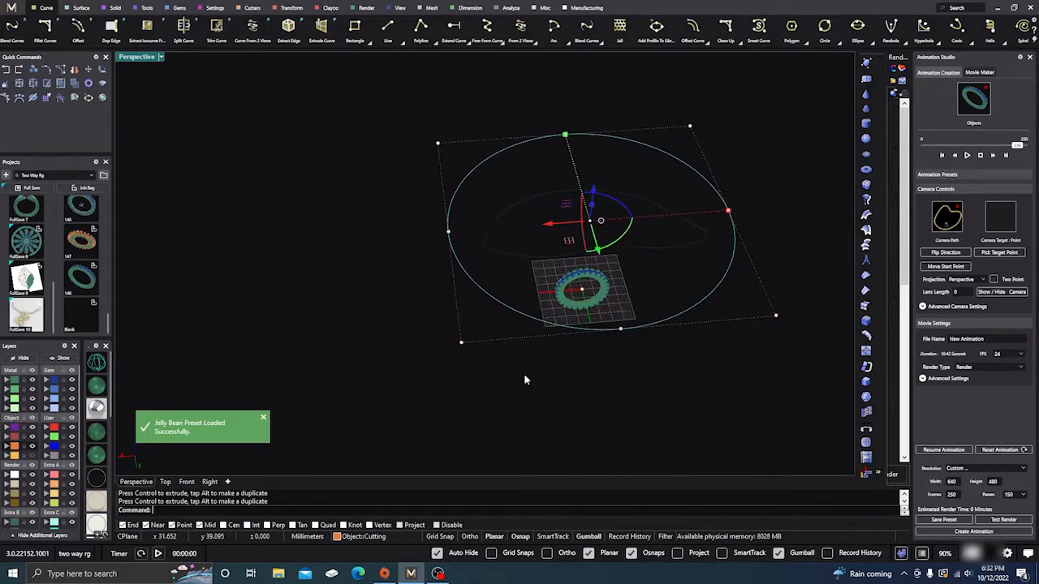
{"action": "scroll", "coordinate": [376, 362], "scroll_direction": "down", "scroll_amount": 6}
{"action": "scroll", "coordinate": [510, 359], "scroll_direction": "up", "scroll_amount": 8}
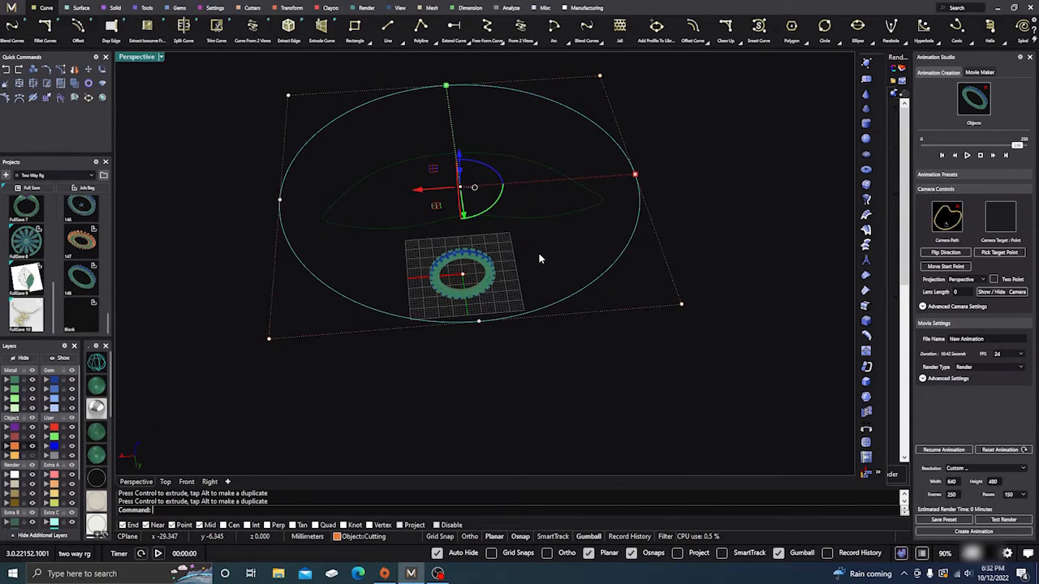
Assign the preset's wavy closed curve as the camera path in place of the large circle and preview the animation.
{"action": "left_click", "coordinate": [551, 235]}
{"action": "left_click", "coordinate": [546, 217]}
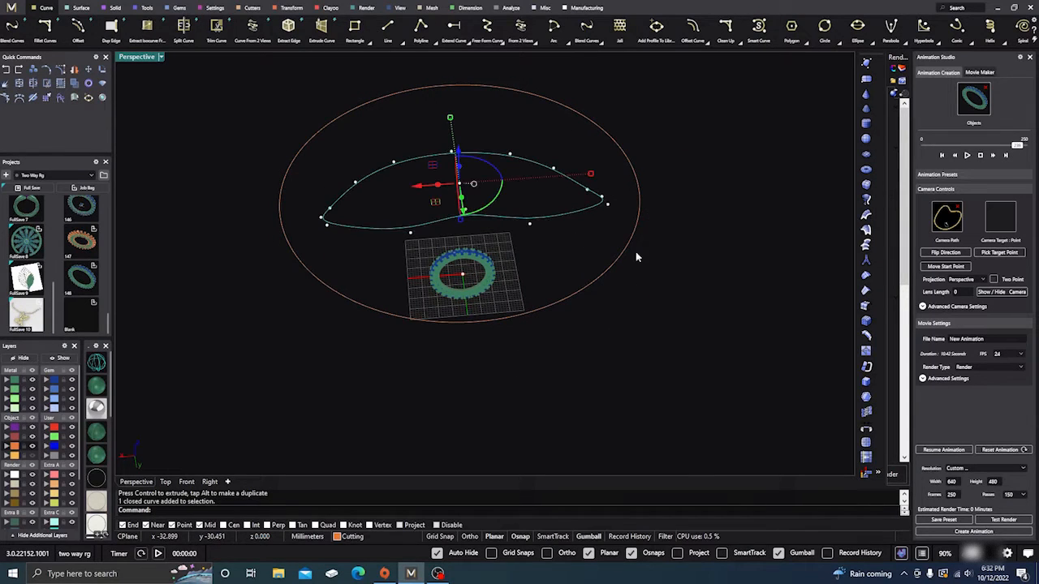
{"action": "left_click", "coordinate": [956, 216]}
{"action": "left_click", "coordinate": [952, 221]}
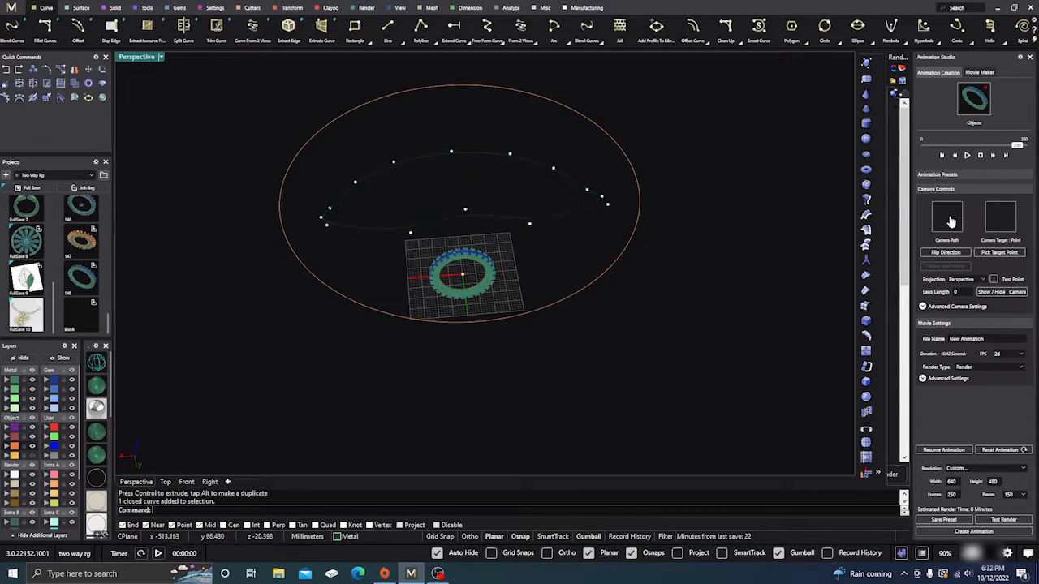
{"action": "left_click", "coordinate": [967, 155]}
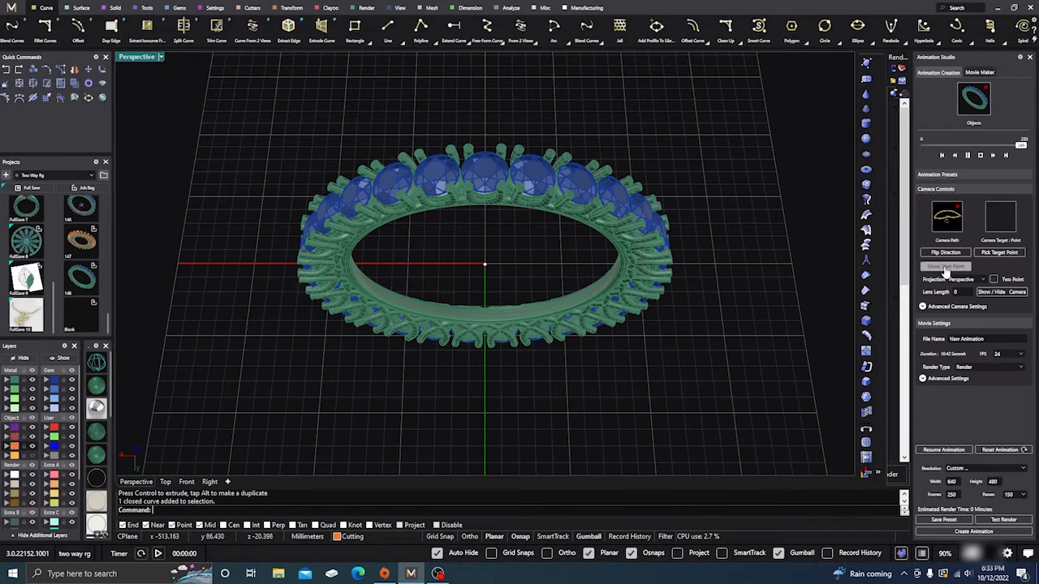
Load the SlowHalfRound animation preset and inspect the closed wavy curve above the ring from several angles.
{"action": "left_click", "coordinate": [954, 175]}
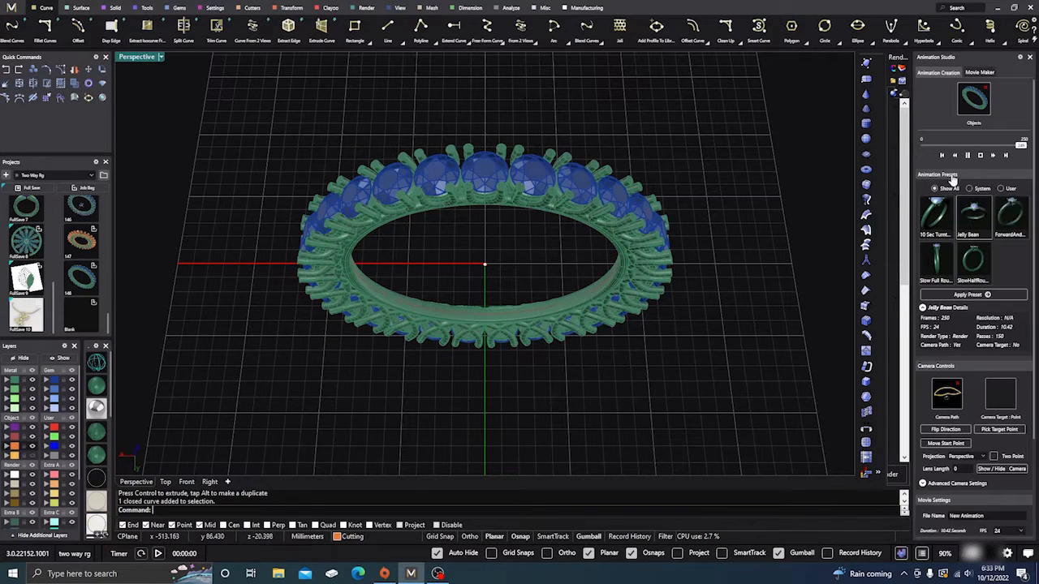
{"action": "left_click", "coordinate": [973, 266]}
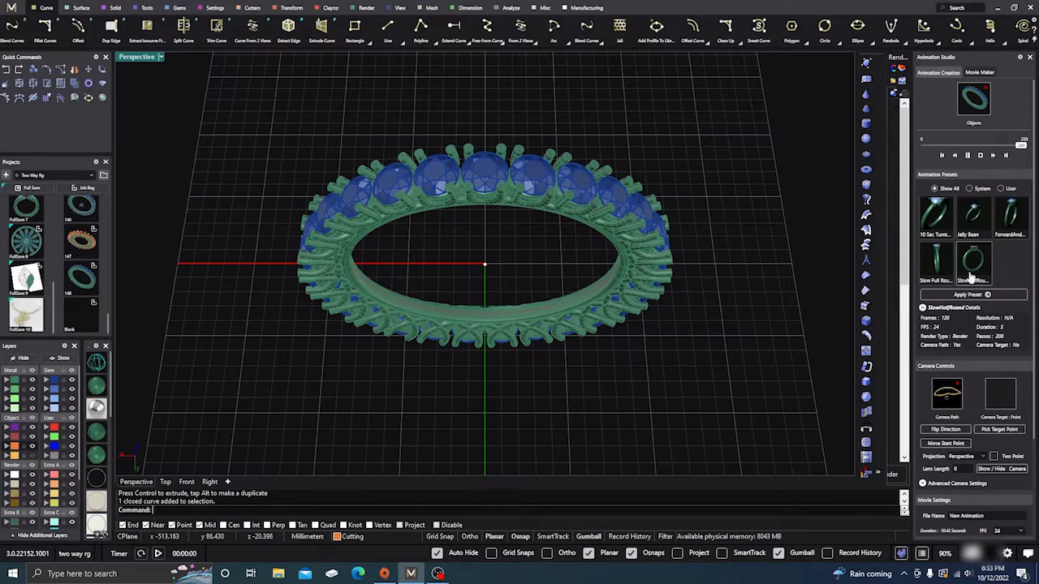
{"action": "left_click", "coordinate": [965, 295]}
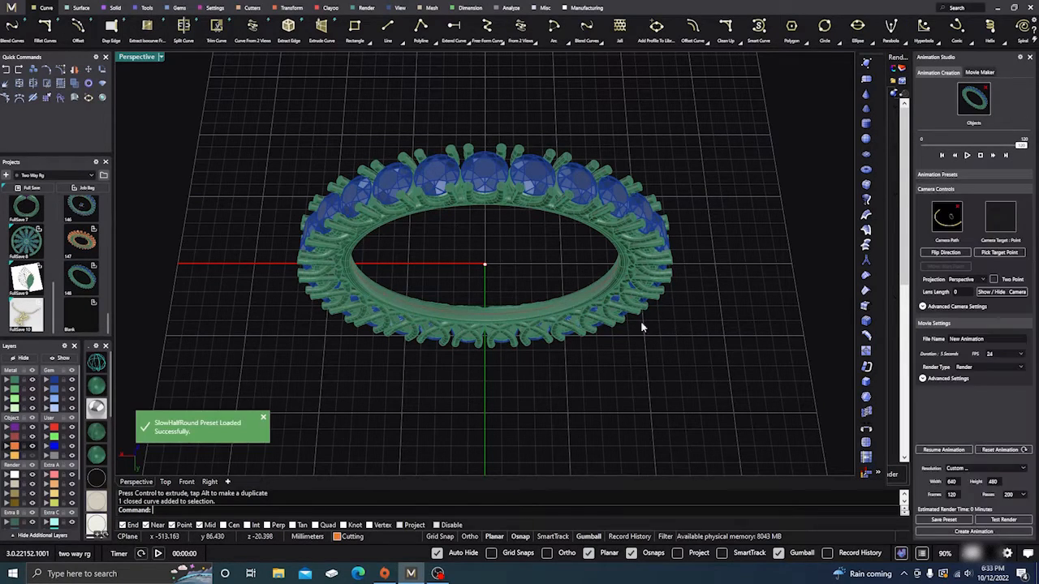
{"action": "scroll", "coordinate": [600, 327], "scroll_direction": "down", "scroll_amount": 6}
{"action": "scroll", "coordinate": [452, 319], "scroll_direction": "down", "scroll_amount": 2}
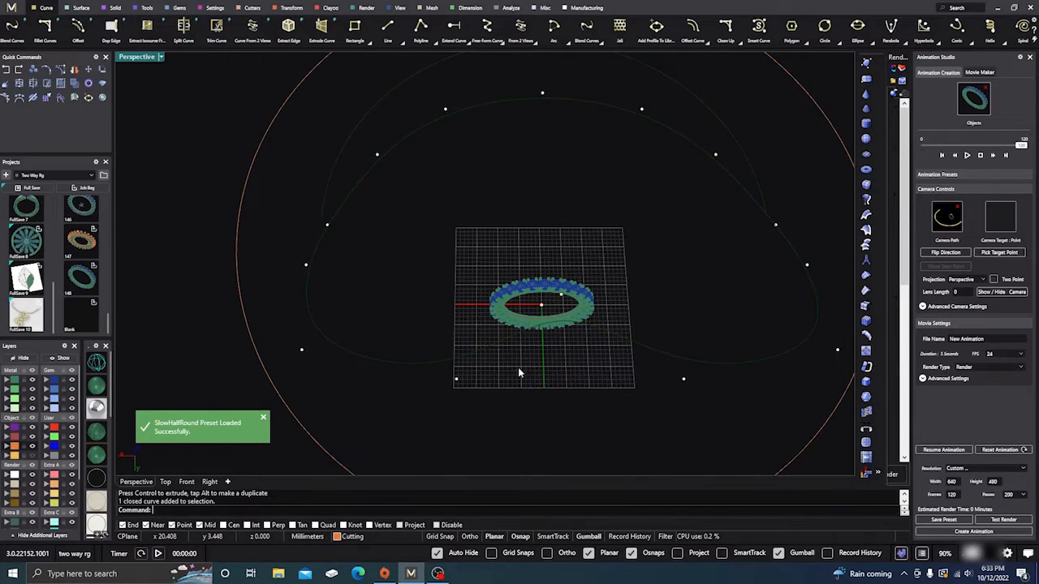
{"action": "key", "text": "Escape"}
{"action": "left_click", "coordinate": [447, 363]}
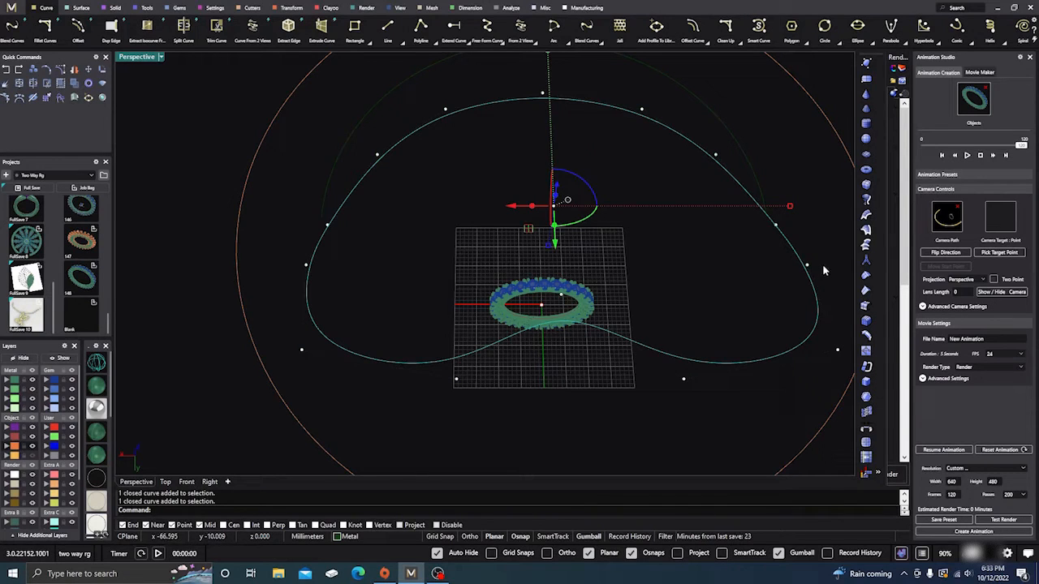
{"action": "right_click_drag", "start_coordinate": [822, 264], "coordinate": [599, 330]}
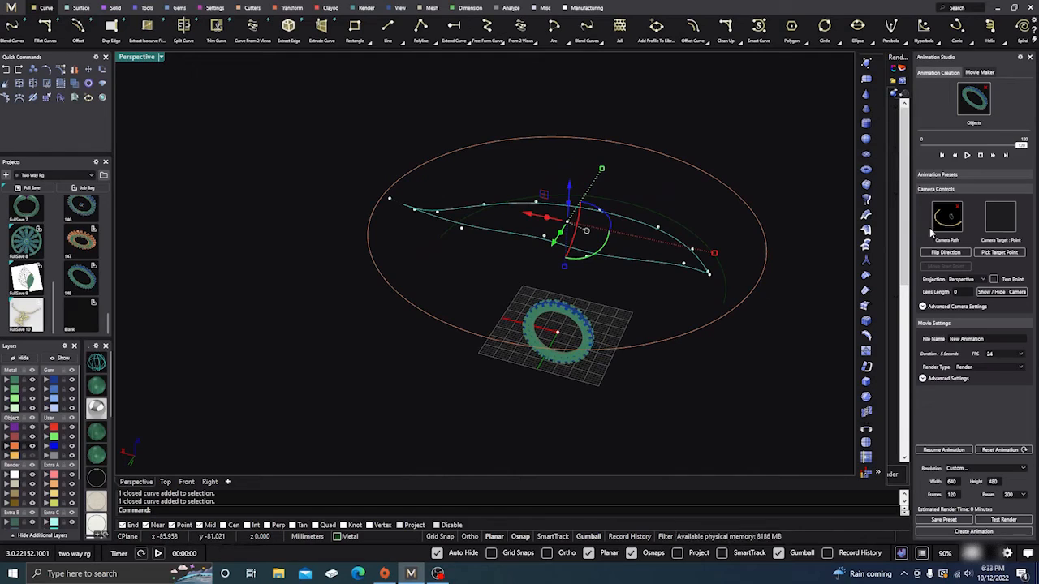
Play the SlowHalfRound animation preview, restarting it once and stopping it.
{"action": "left_click", "coordinate": [979, 156]}
{"action": "left_click", "coordinate": [967, 156]}
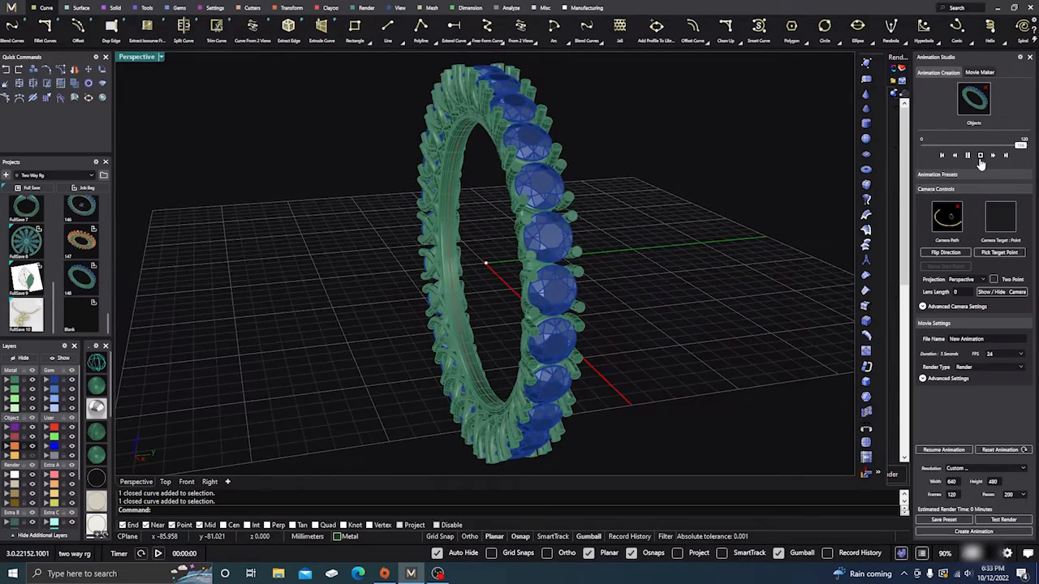
{"action": "left_click", "coordinate": [978, 159]}
{"action": "left_click", "coordinate": [967, 156]}
{"action": "left_click", "coordinate": [981, 157]}
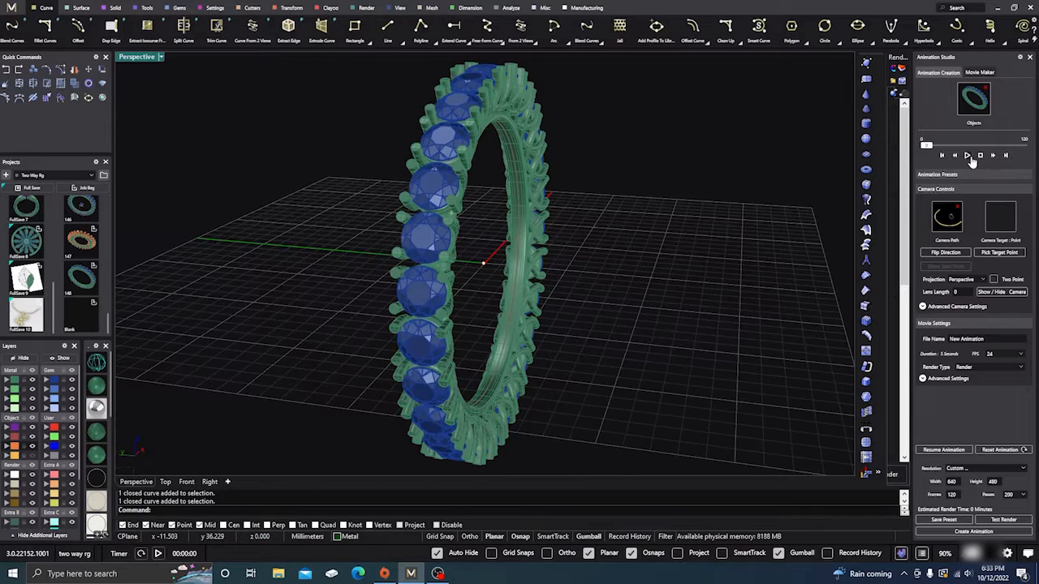
Load the 10 Sec Turntable animation preset and delete the selected wavy curve above the ring.
{"action": "scroll", "coordinate": [649, 272], "scroll_direction": "down", "scroll_amount": 5}
{"action": "right_click_drag", "start_coordinate": [681, 289], "coordinate": [670, 305]}
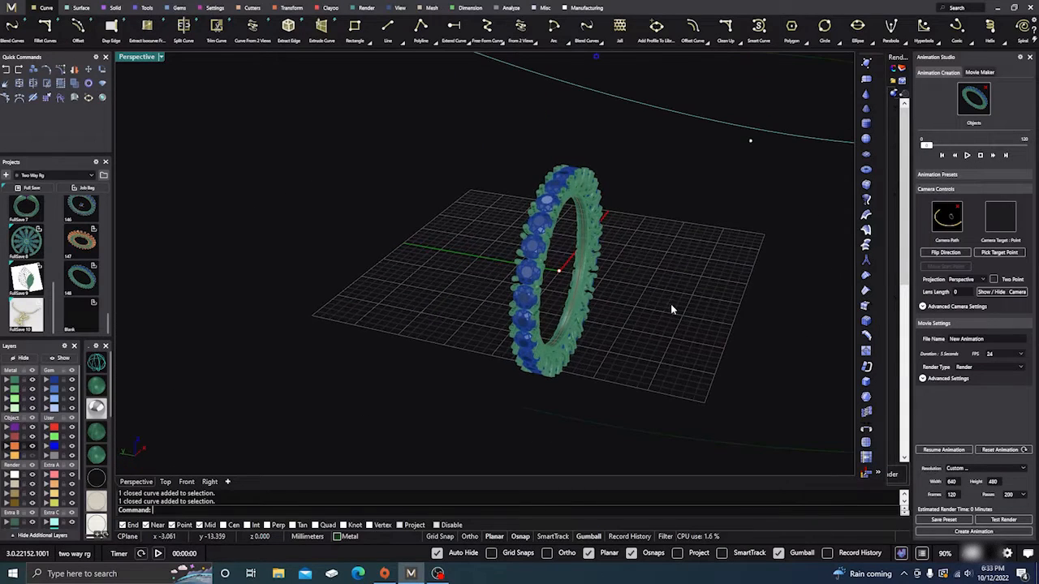
{"action": "left_click", "coordinate": [960, 177]}
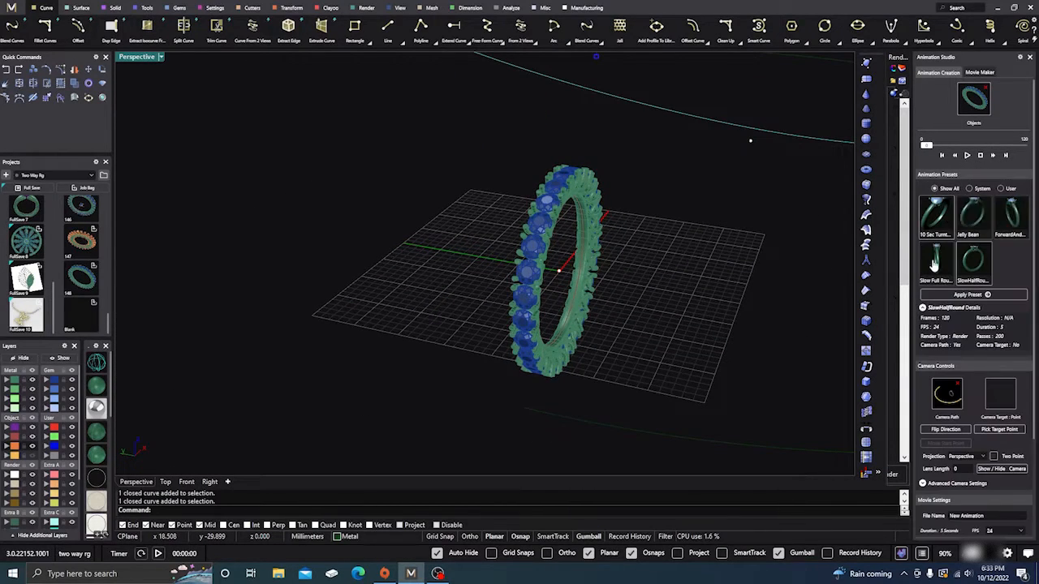
{"action": "left_click", "coordinate": [967, 295]}
{"action": "scroll", "coordinate": [567, 334], "scroll_direction": "down", "scroll_amount": 5}
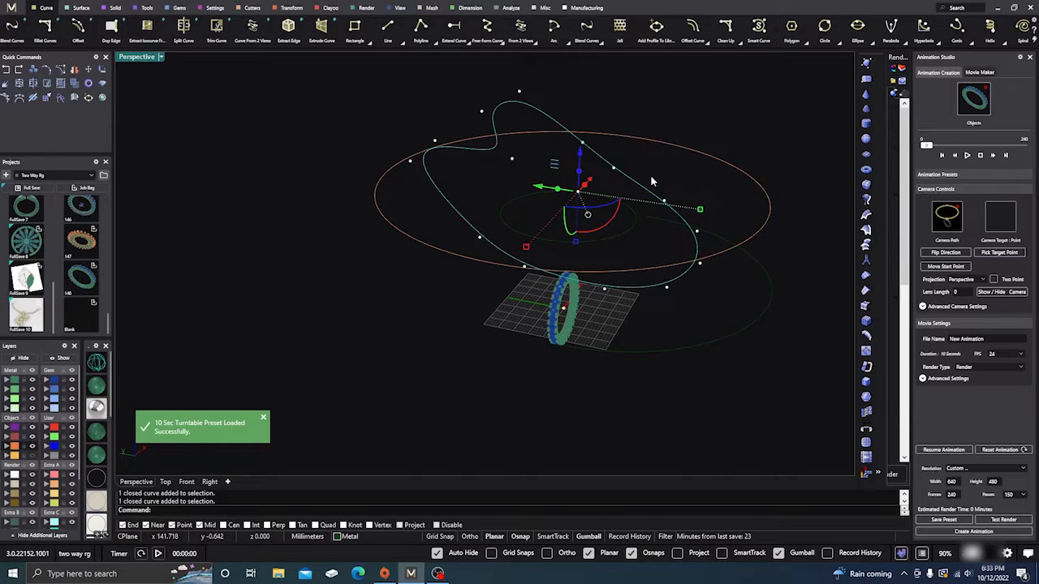
{"action": "key", "text": "Delete"}
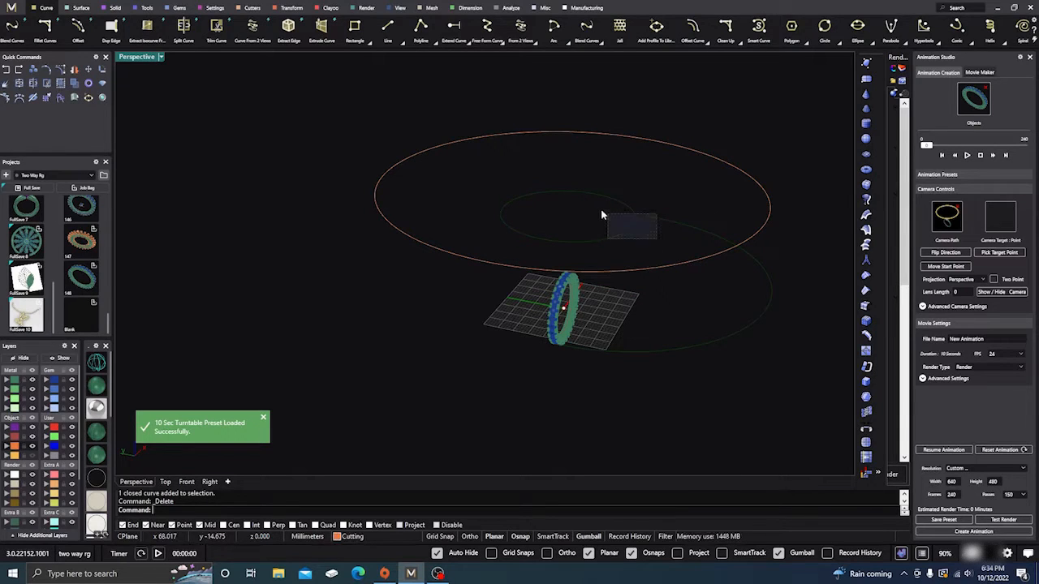
Assign the large circle above the ring as the camera path and preview the turntable animation.
{"action": "left_click", "coordinate": [727, 255]}
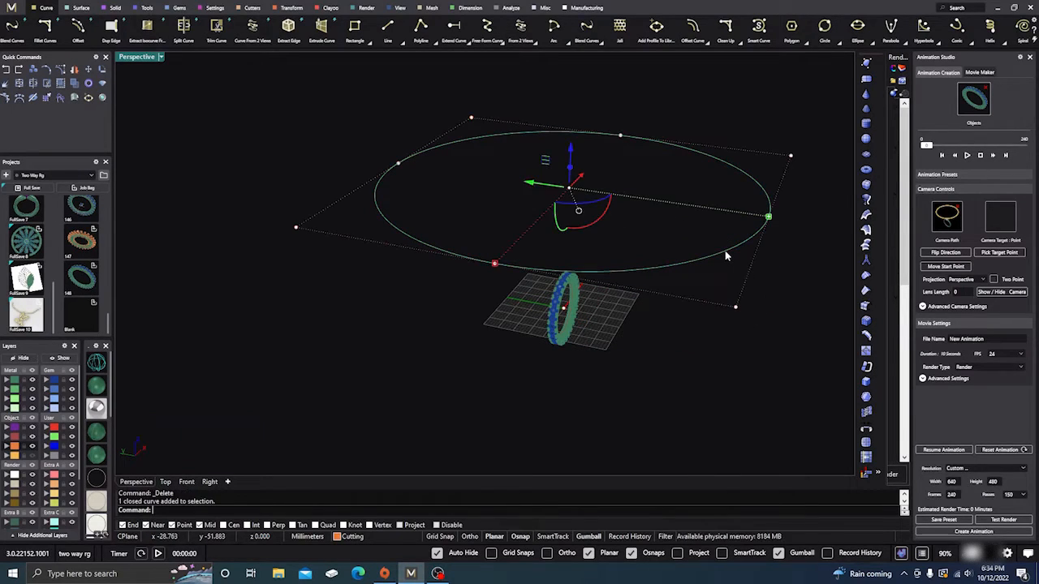
{"action": "left_click", "coordinate": [960, 211]}
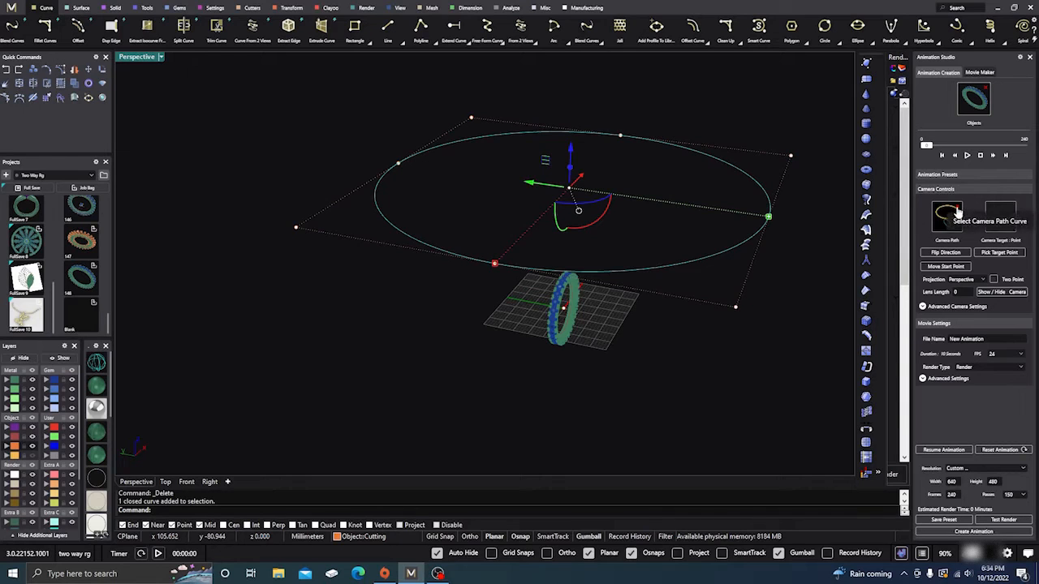
{"action": "scroll", "coordinate": [467, 294], "scroll_direction": "down", "scroll_amount": 4}
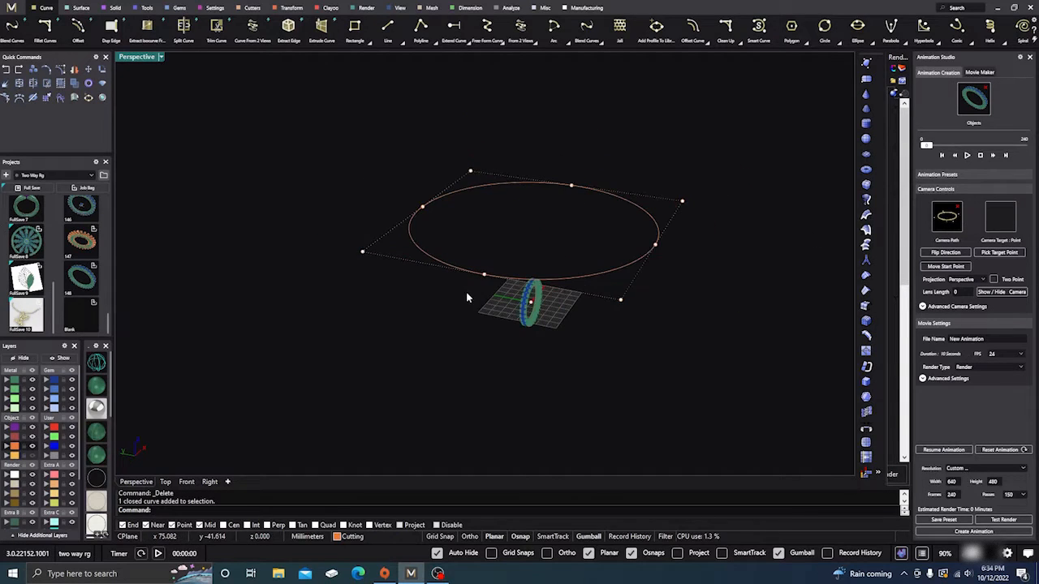
{"action": "left_click", "coordinate": [966, 156]}
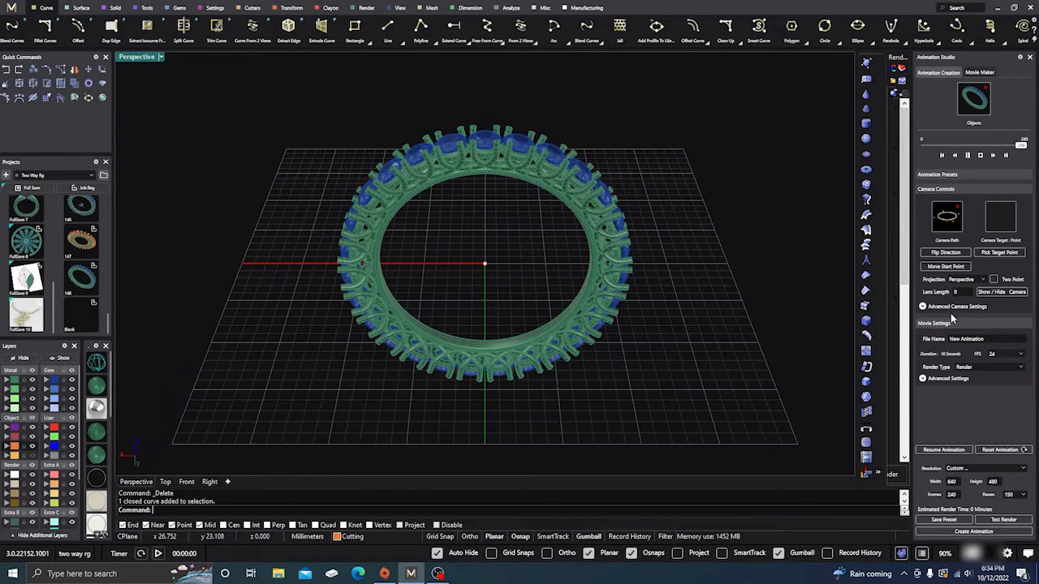
Set the point at the ring's centre as the camera target and preview the animation.
{"action": "left_click", "coordinate": [999, 254]}
{"action": "left_click", "coordinate": [485, 264]}
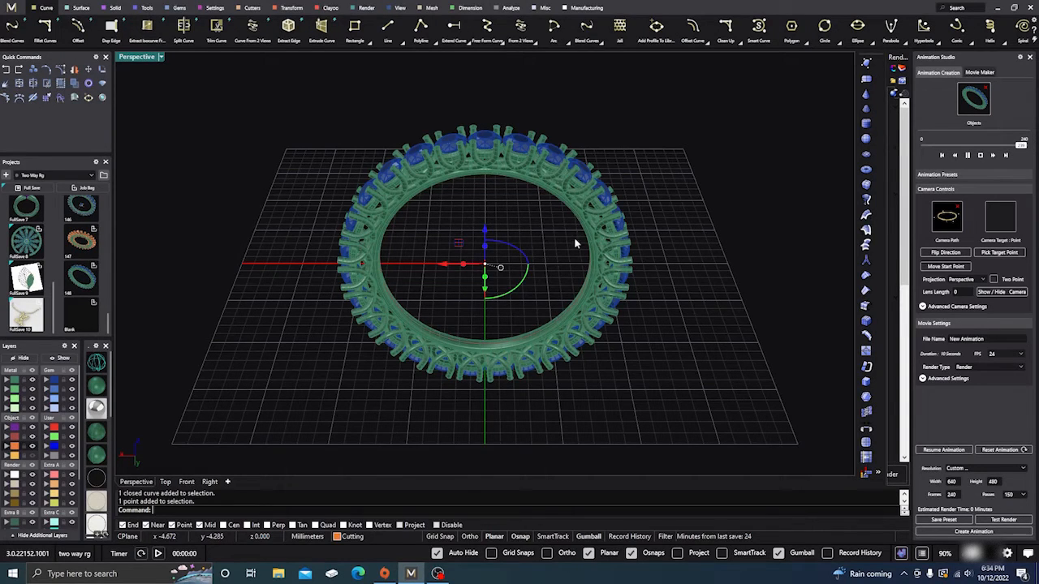
{"action": "left_click", "coordinate": [1001, 219]}
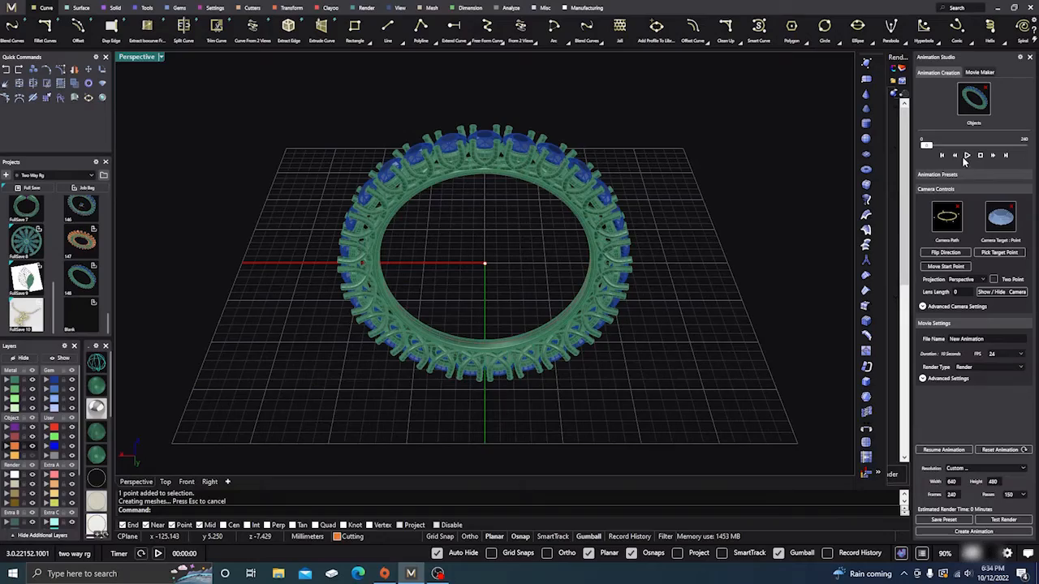
{"action": "left_click", "coordinate": [967, 156]}
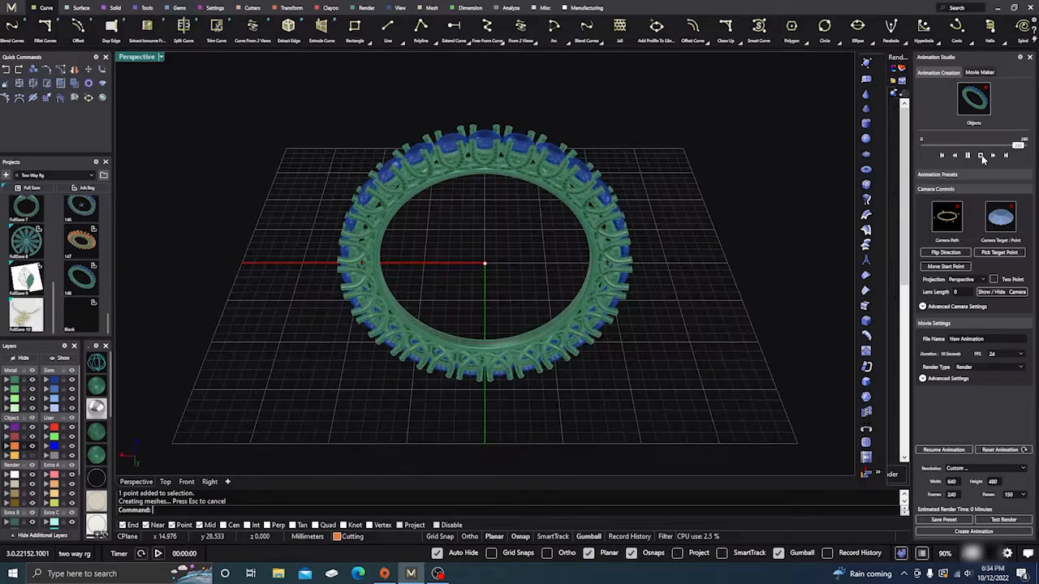
{"action": "left_click", "coordinate": [980, 156]}
Align the camera direction with the path curve using the Perpendicular option in the advanced camera settings and preview the animation.
{"action": "left_click", "coordinate": [952, 267]}
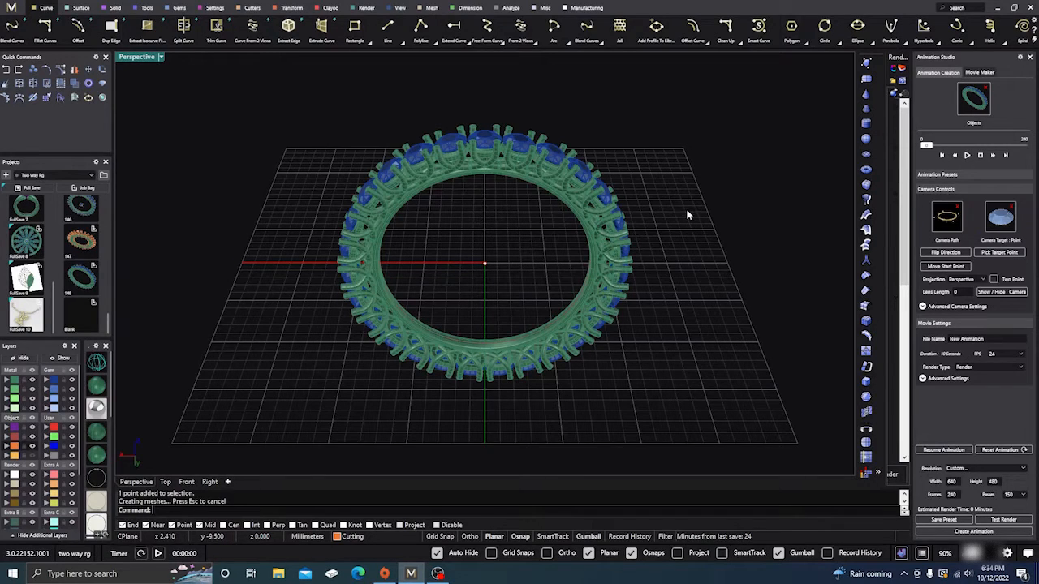
{"action": "scroll", "coordinate": [688, 215], "scroll_direction": "down", "scroll_amount": 6}
{"action": "right_click_drag", "start_coordinate": [694, 224], "coordinate": [699, 285]}
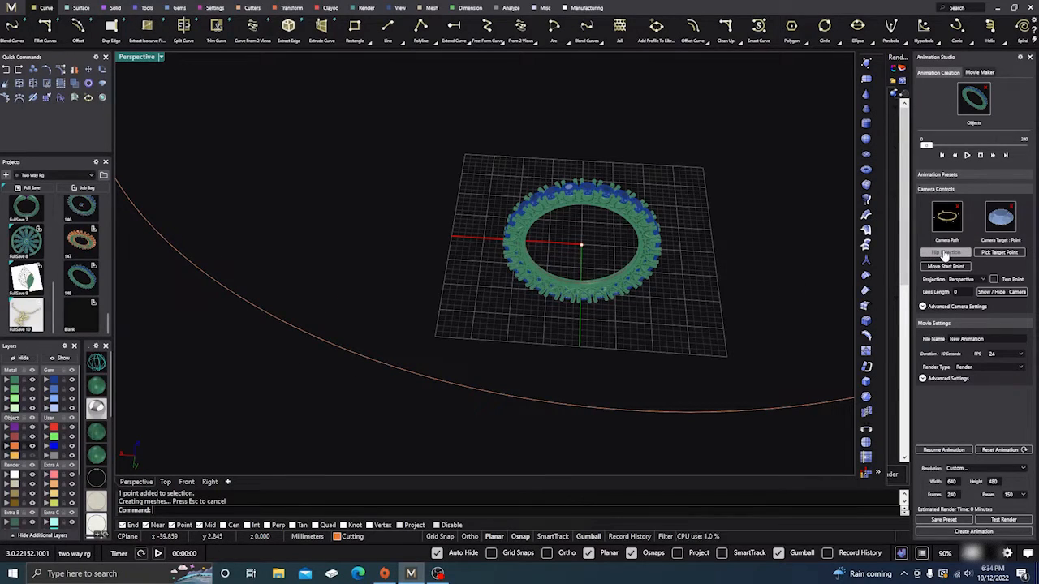
{"action": "left_click", "coordinate": [923, 306]}
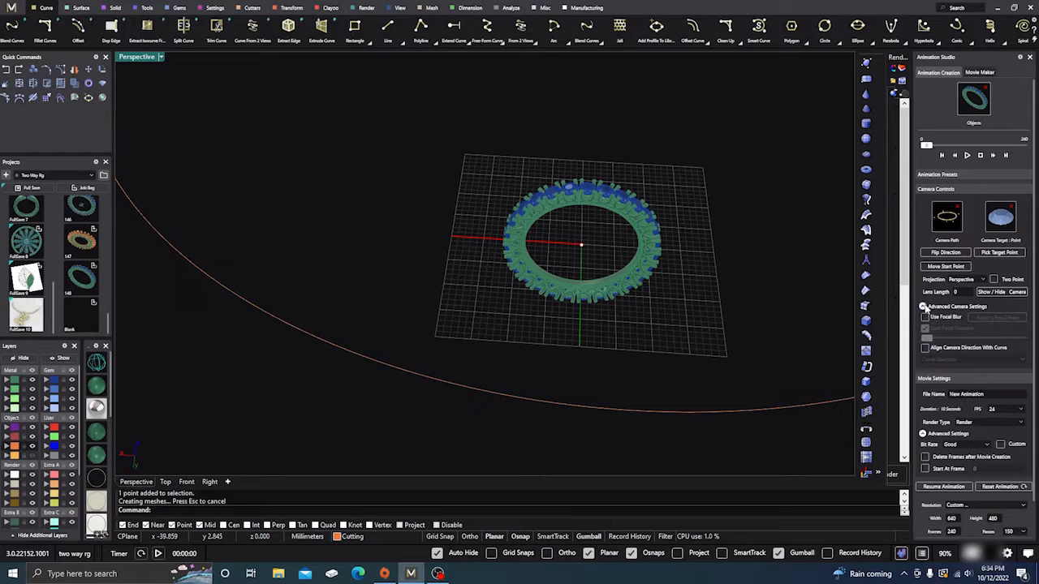
{"action": "left_click", "coordinate": [925, 348]}
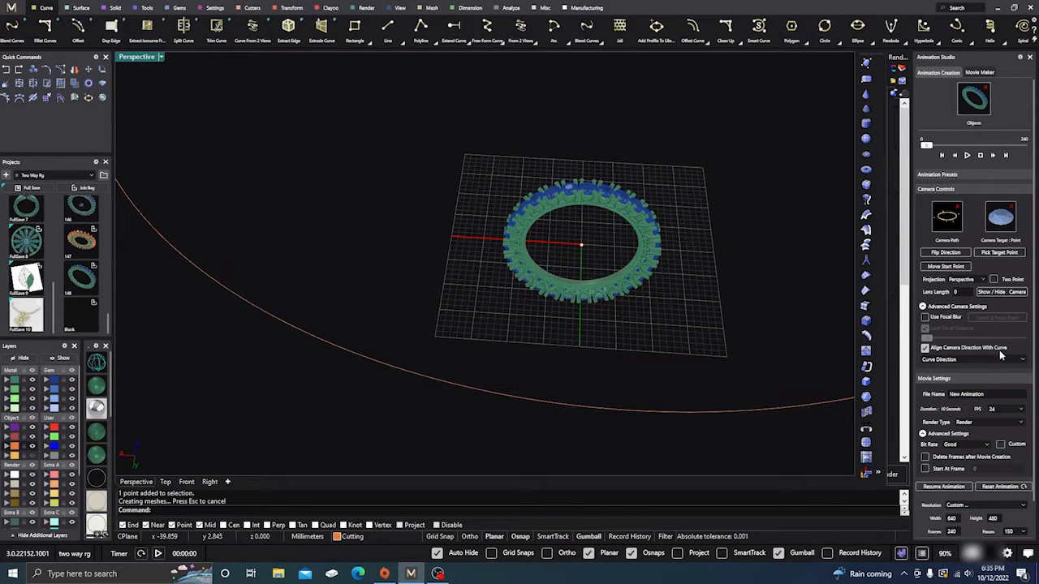
{"action": "left_click", "coordinate": [1023, 362]}
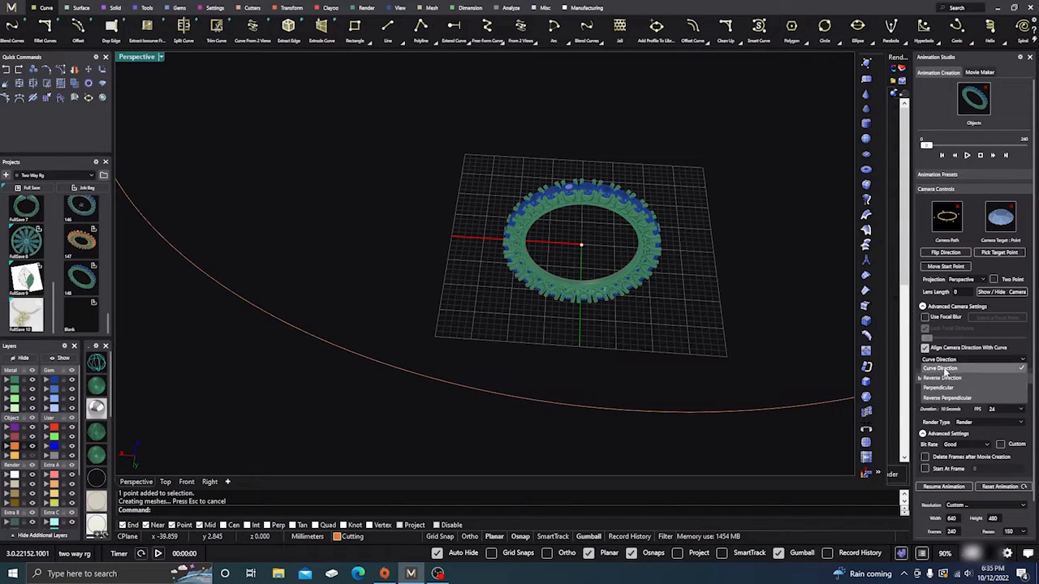
{"action": "left_click", "coordinate": [942, 388]}
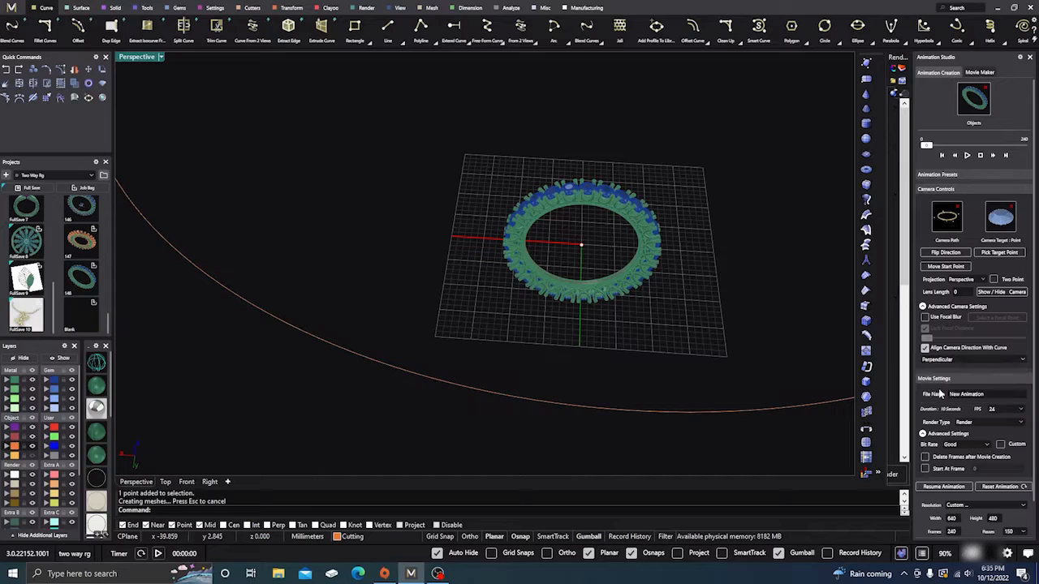
{"action": "left_click", "coordinate": [980, 155]}
{"action": "left_click", "coordinate": [967, 155]}
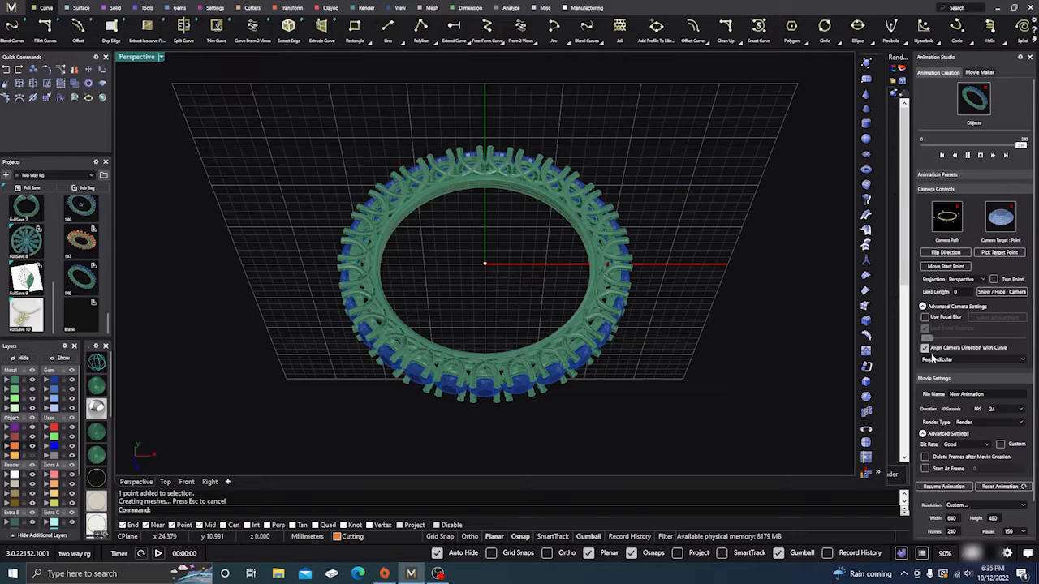
Change the camera alignment along the path to Curve Direction.
{"action": "left_click", "coordinate": [1016, 363]}
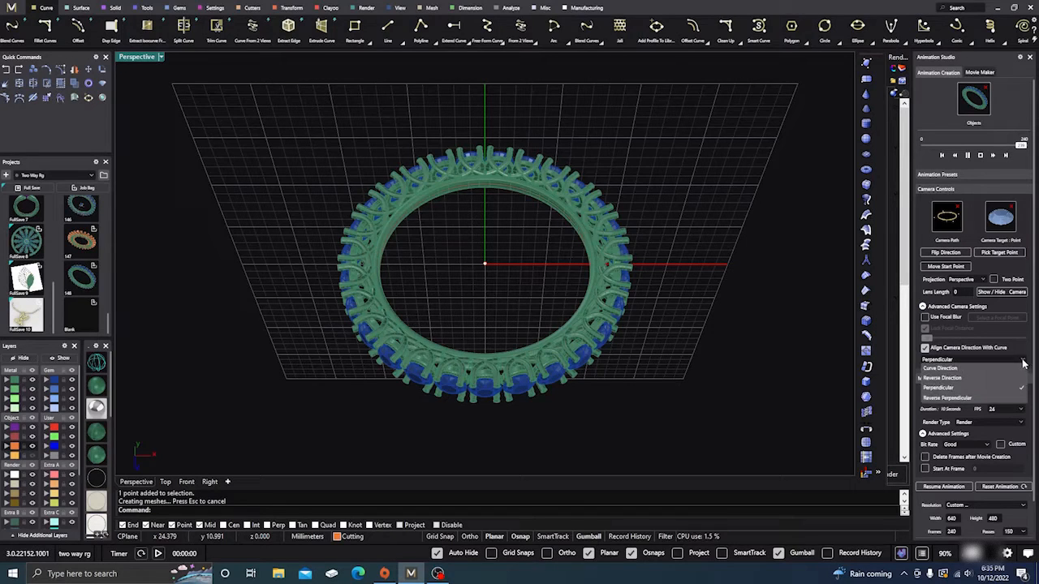
{"action": "left_click", "coordinate": [967, 369]}
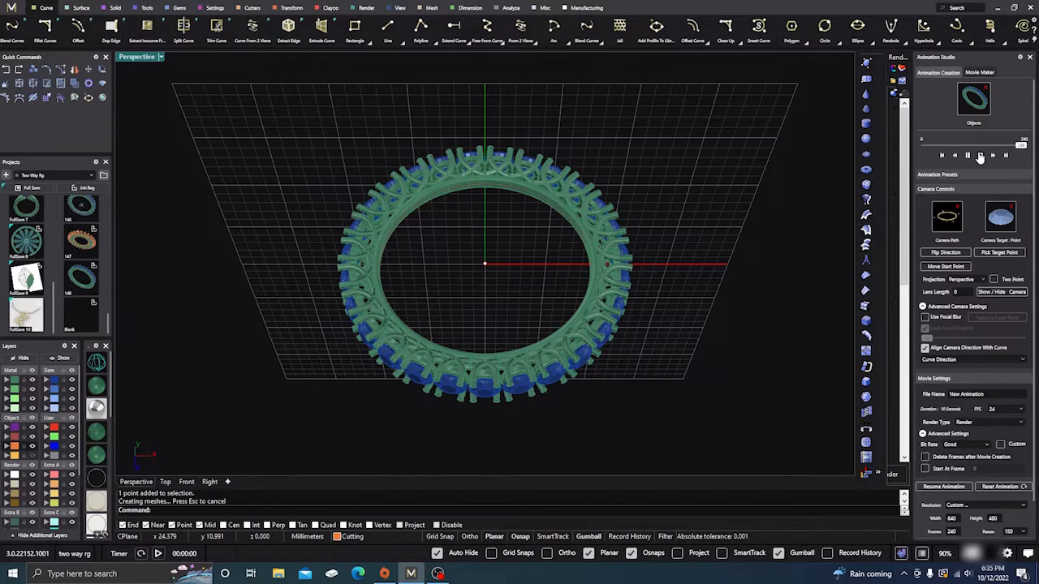
Preview the camera animation aligned to the curve direction and stop the playback.
{"action": "left_click", "coordinate": [981, 155]}
{"action": "left_click", "coordinate": [982, 156]}
{"action": "left_click", "coordinate": [969, 155]}
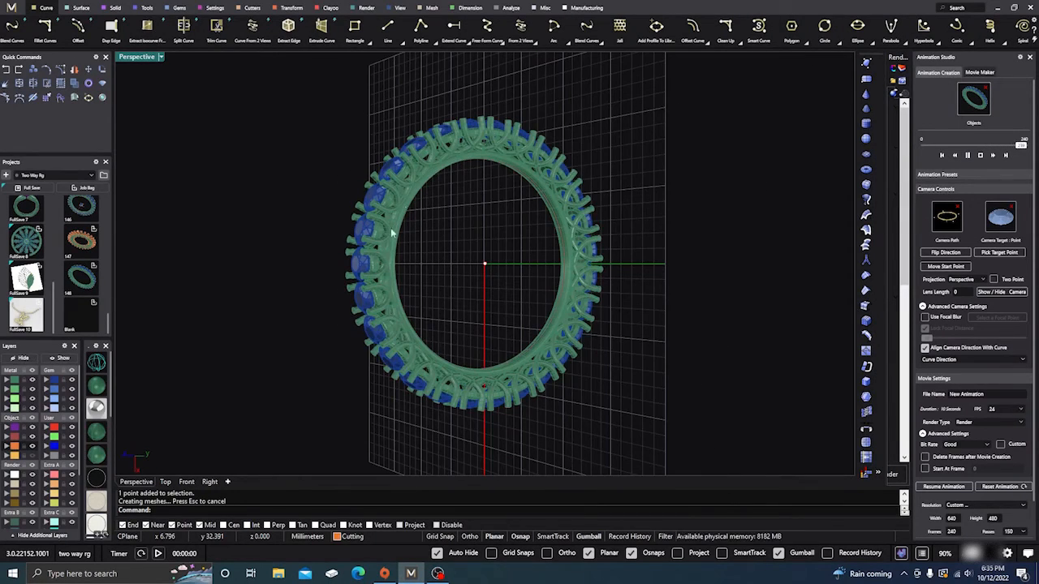
{"action": "left_click", "coordinate": [981, 155]}
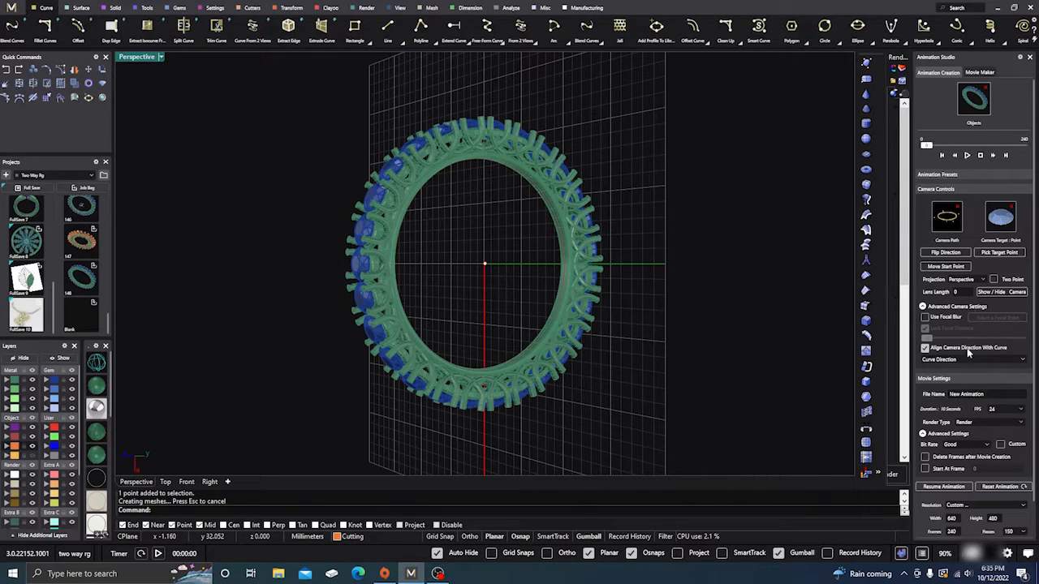
Turn off aligning the camera direction with the curve and preview the turntable animation.
{"action": "left_click", "coordinate": [1025, 360]}
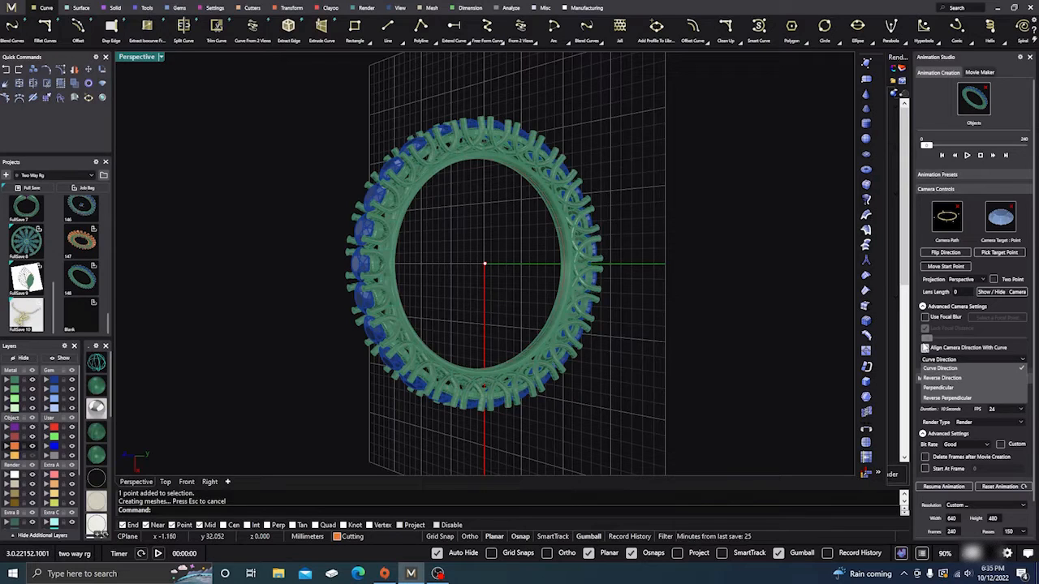
{"action": "left_click", "coordinate": [926, 347]}
{"action": "left_click", "coordinate": [925, 347]}
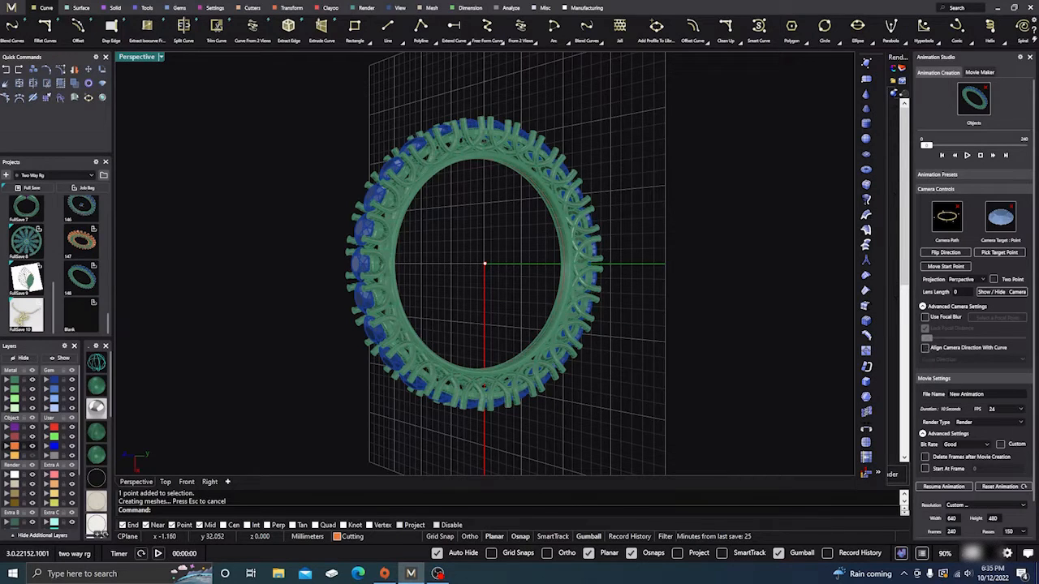
{"action": "left_click", "coordinate": [967, 155]}
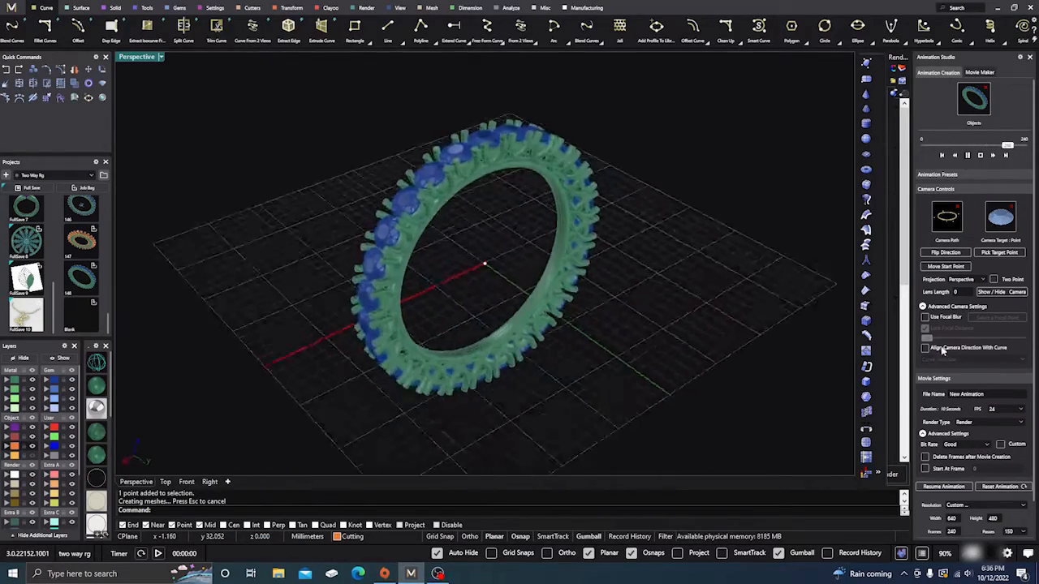
Name the movie file "test" in the movie settings.
{"action": "scroll", "coordinate": [944, 314], "scroll_direction": "down", "scroll_amount": 1}
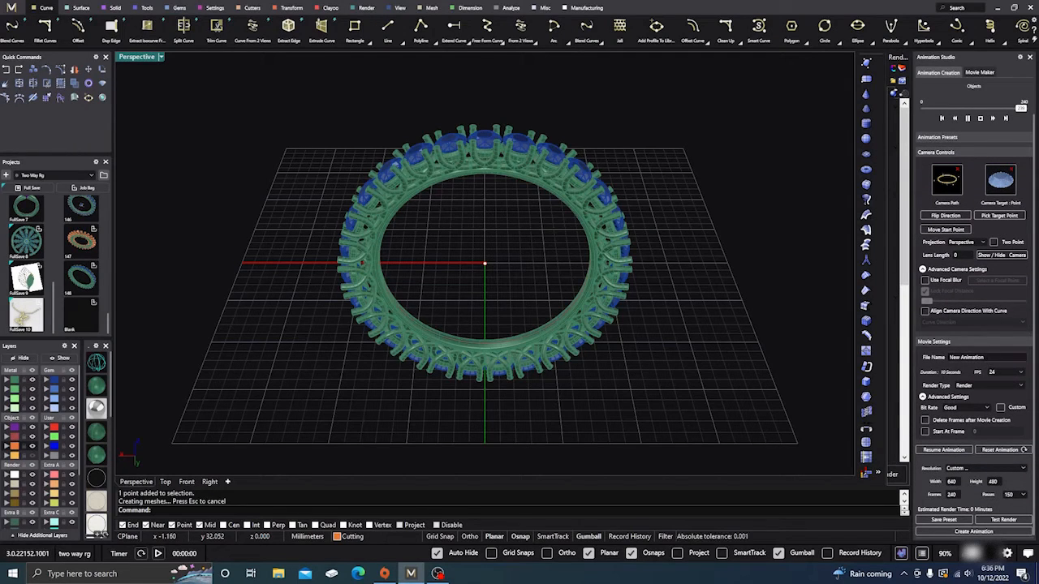
{"action": "left_click", "coordinate": [973, 357]}
{"action": "left_click_drag", "start_coordinate": [986, 357], "coordinate": [938, 362]}
{"action": "type", "text": "tw"}
Examine the available frame rates and render types for the movie.
{"action": "left_click", "coordinate": [1021, 374]}
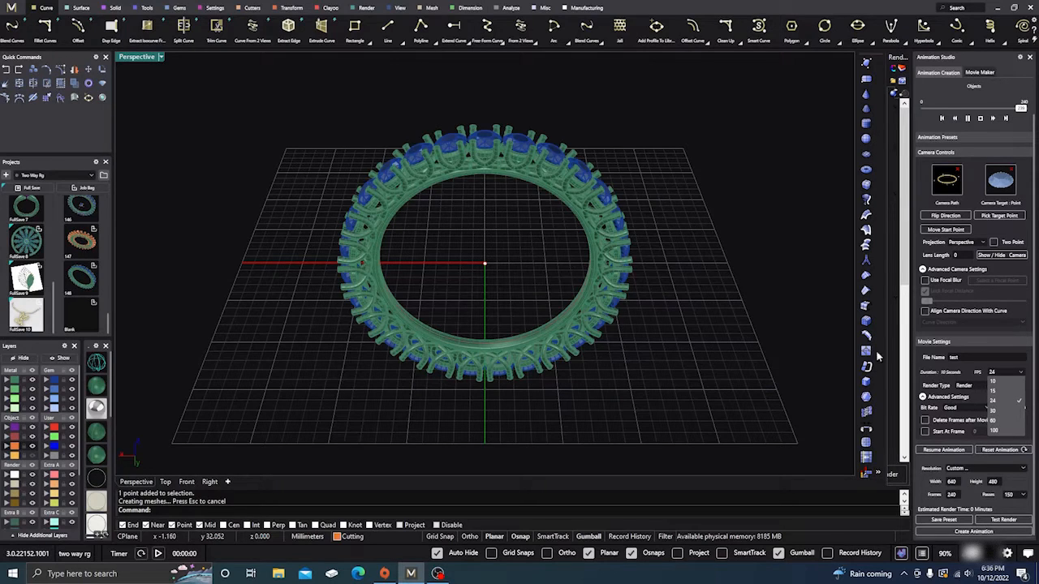
{"action": "left_click", "coordinate": [803, 337]}
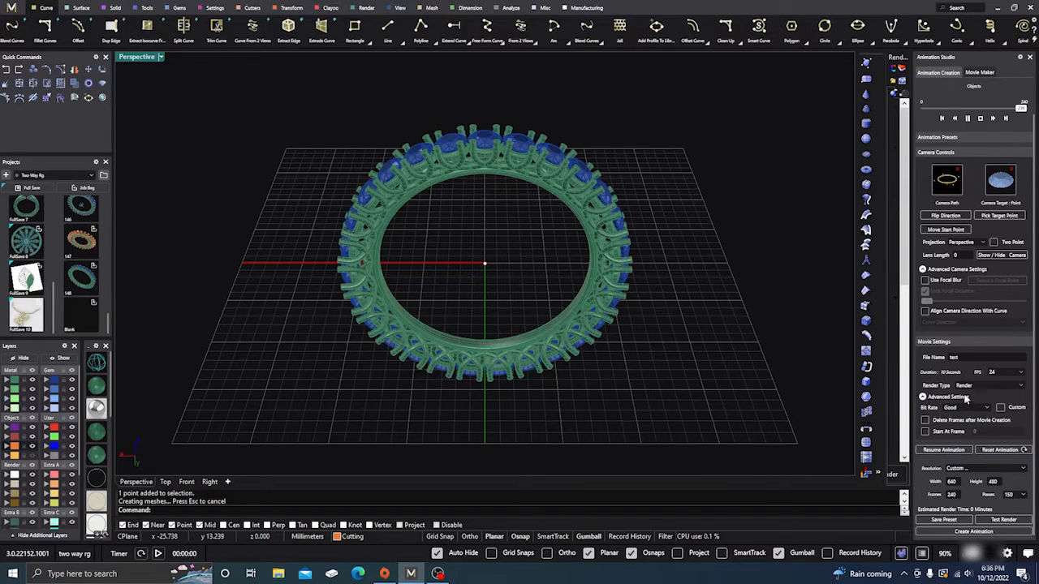
{"action": "left_click", "coordinate": [1021, 386]}
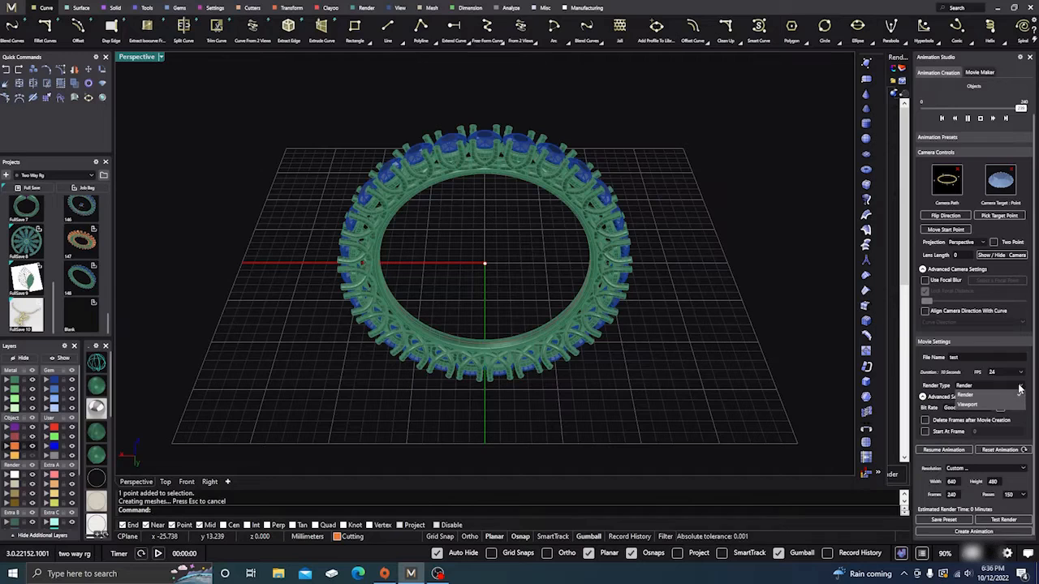
{"action": "left_click", "coordinate": [809, 371]}
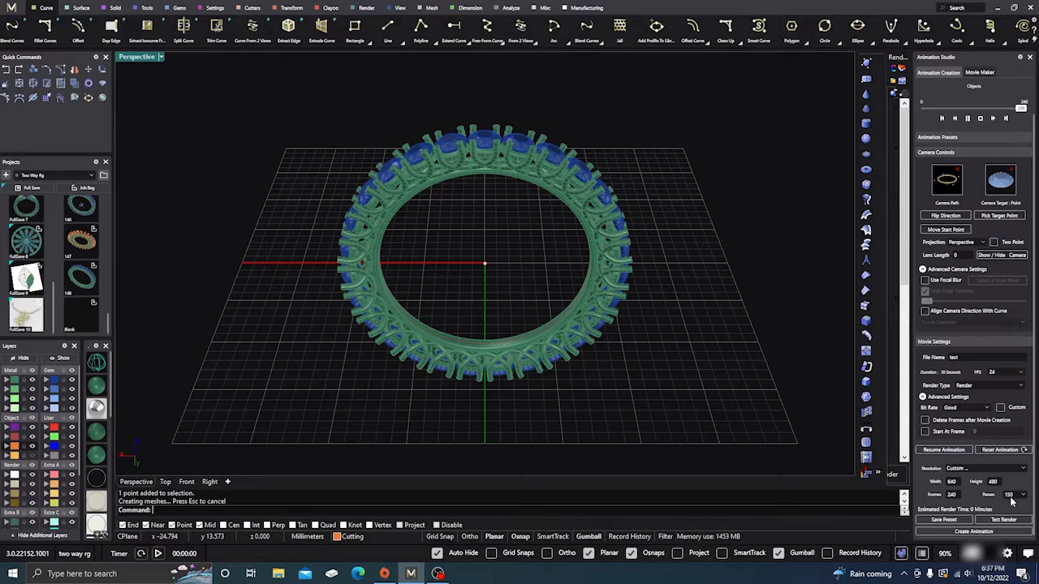
Try 200 render passes for the movie and set the passes back to 150.
{"action": "left_click", "coordinate": [1011, 497]}
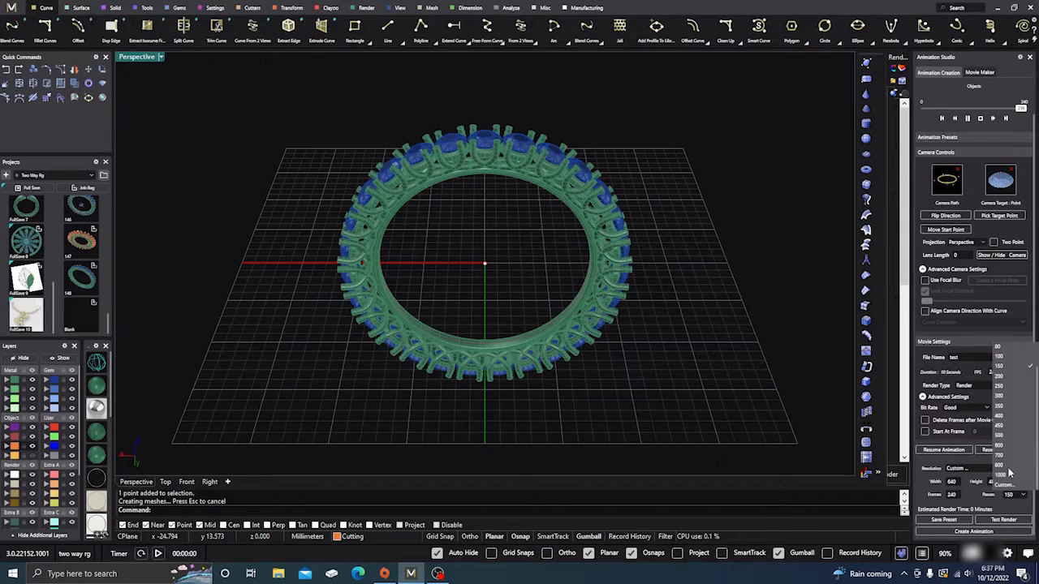
{"action": "left_click", "coordinate": [1001, 376]}
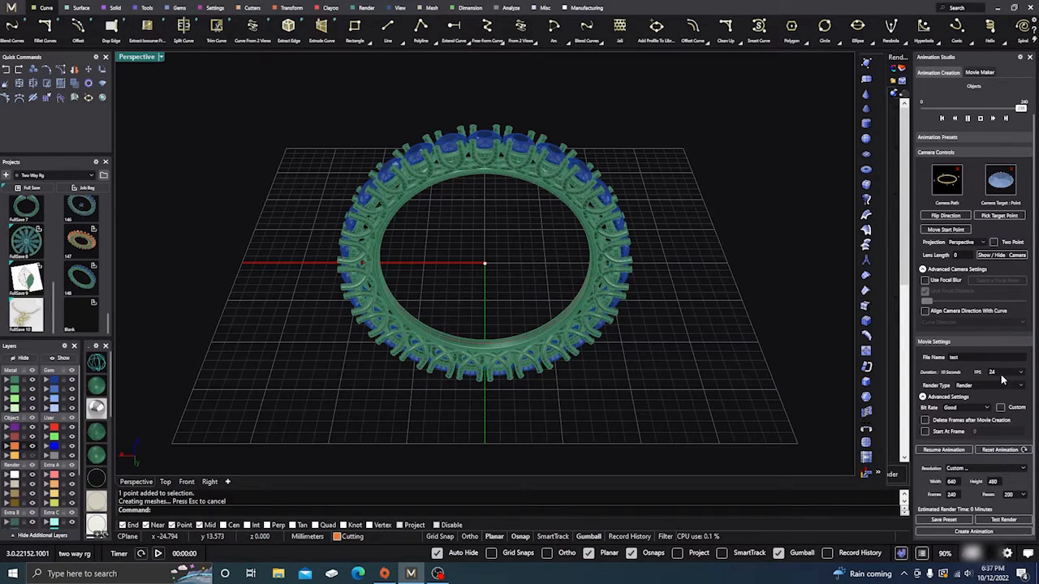
{"action": "left_click", "coordinate": [1023, 496]}
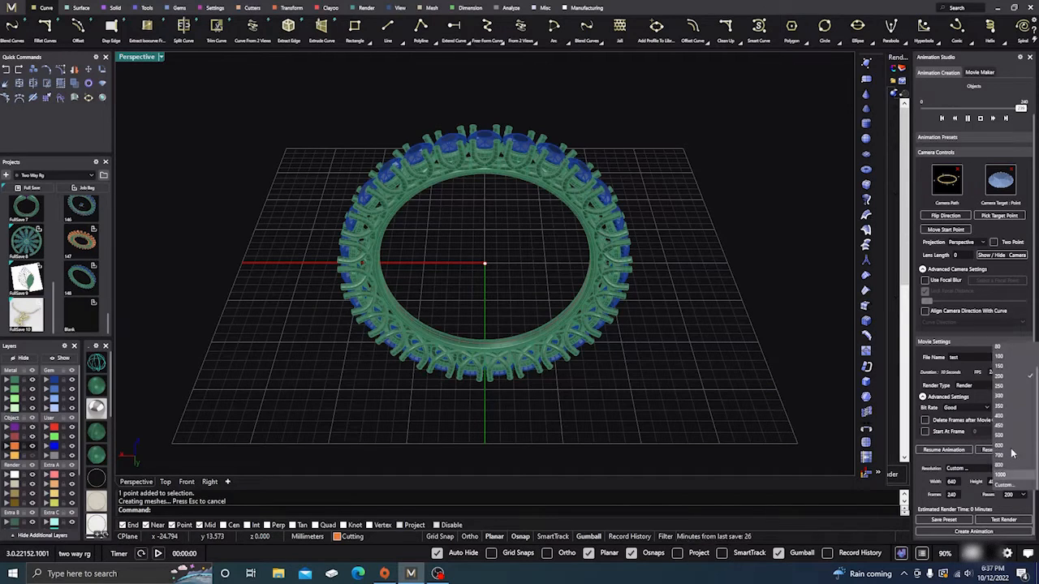
{"action": "left_click", "coordinate": [1000, 366]}
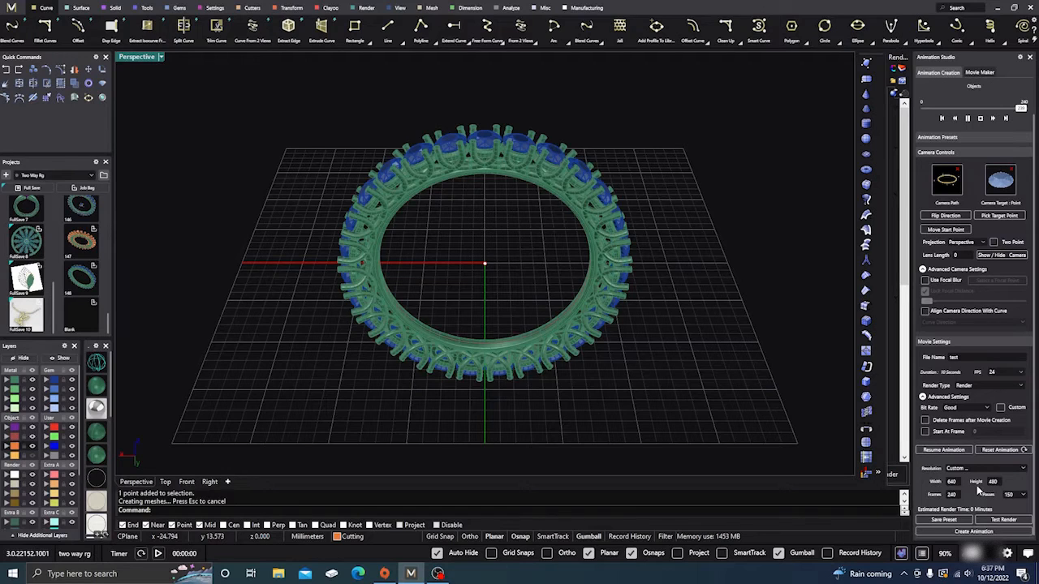
Try a movie frame rate of 100 FPS and set it back to 24 FPS.
{"action": "left_click", "coordinate": [1019, 373]}
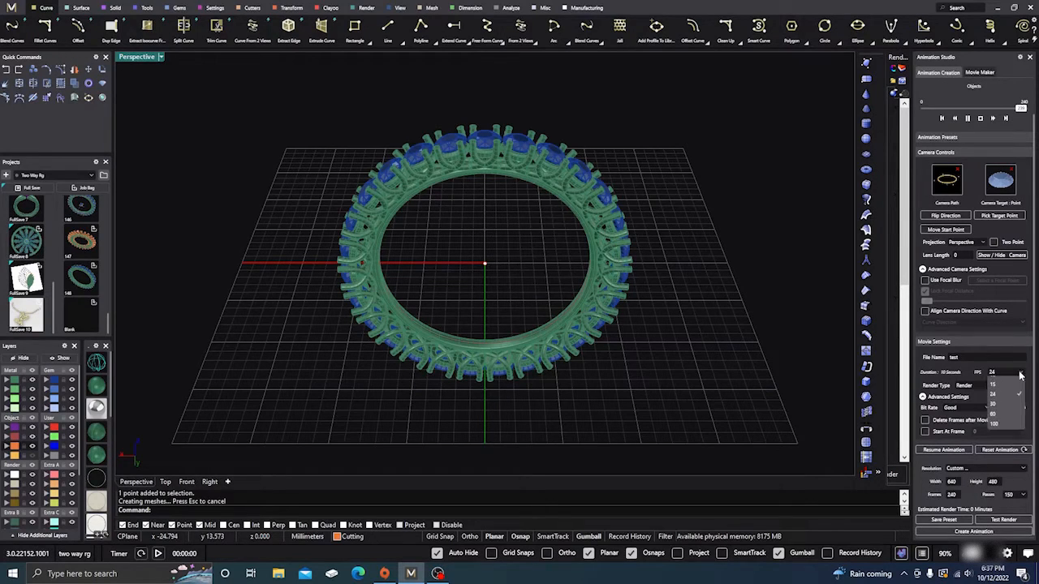
{"action": "left_click", "coordinate": [1003, 430]}
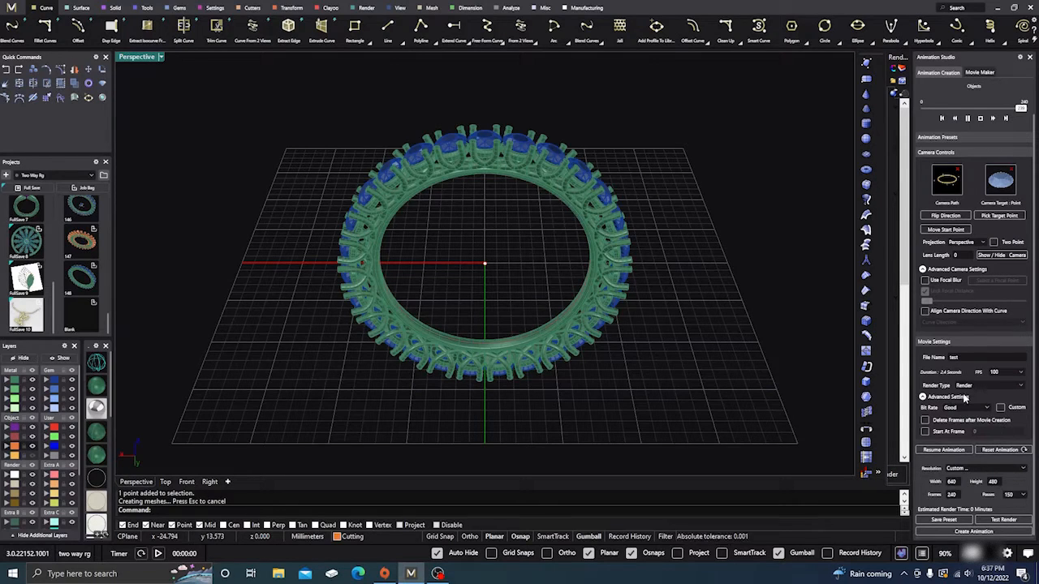
{"action": "left_click", "coordinate": [1023, 376]}
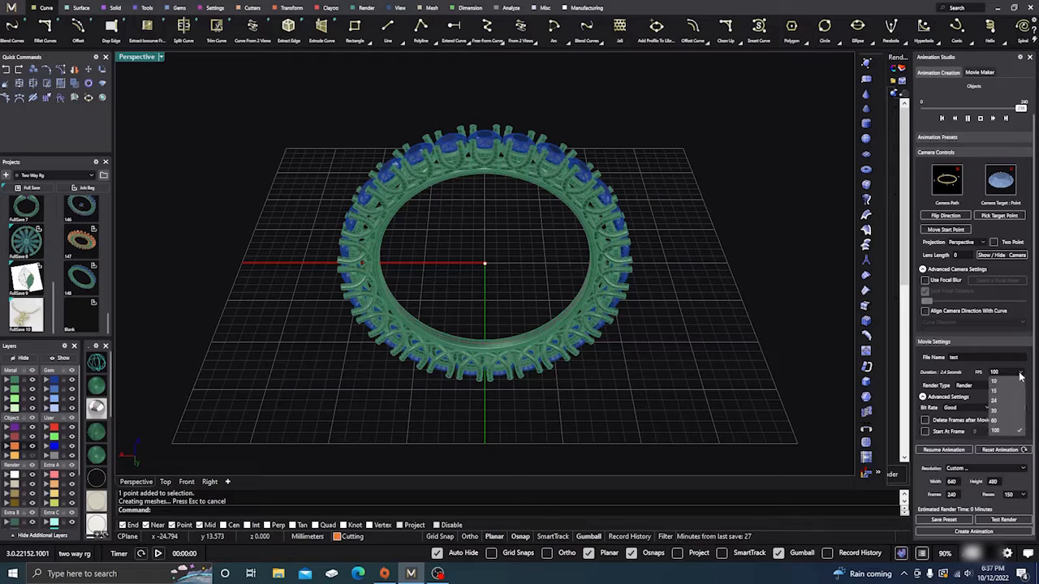
{"action": "left_click", "coordinate": [995, 401]}
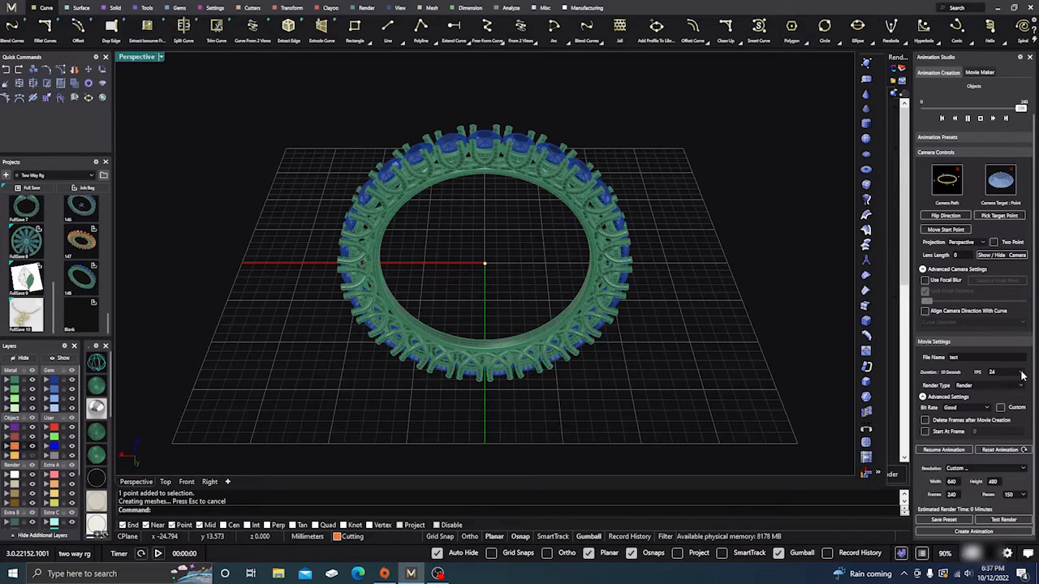
Compare the movie duration at 30, 60 and 100 FPS and return the frame rate to 24 FPS.
{"action": "left_click", "coordinate": [1022, 375]}
{"action": "left_click", "coordinate": [997, 413]}
{"action": "left_click", "coordinate": [1022, 375]}
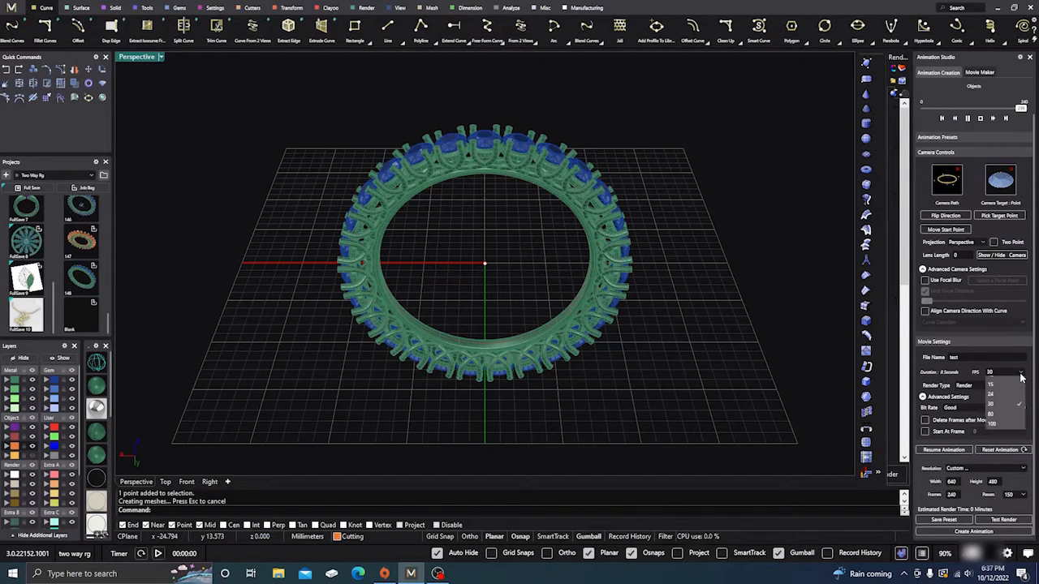
{"action": "left_click", "coordinate": [999, 419]}
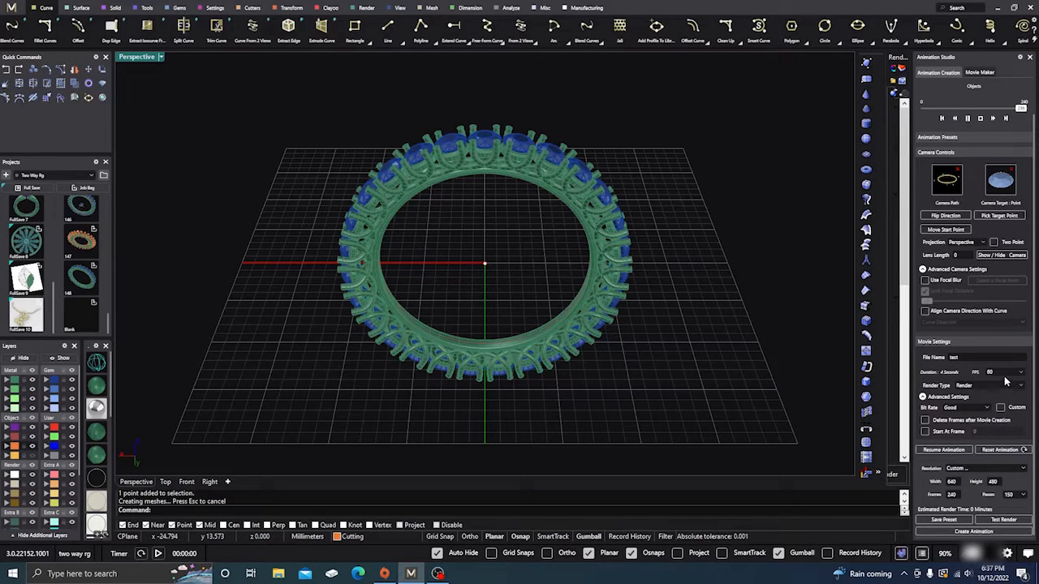
{"action": "left_click", "coordinate": [1022, 375]}
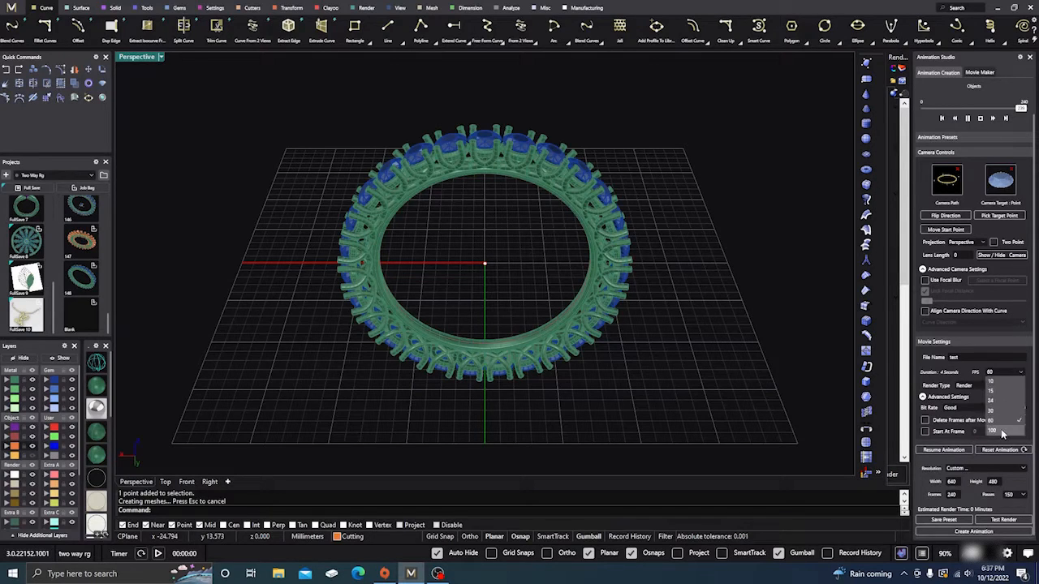
{"action": "left_click", "coordinate": [1003, 431]}
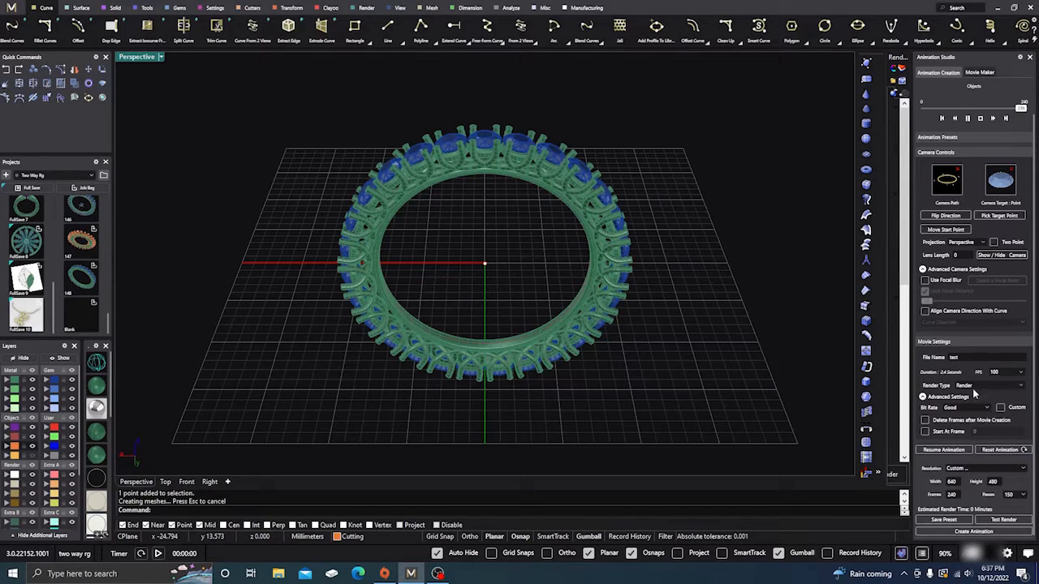
{"action": "left_click", "coordinate": [1022, 375]}
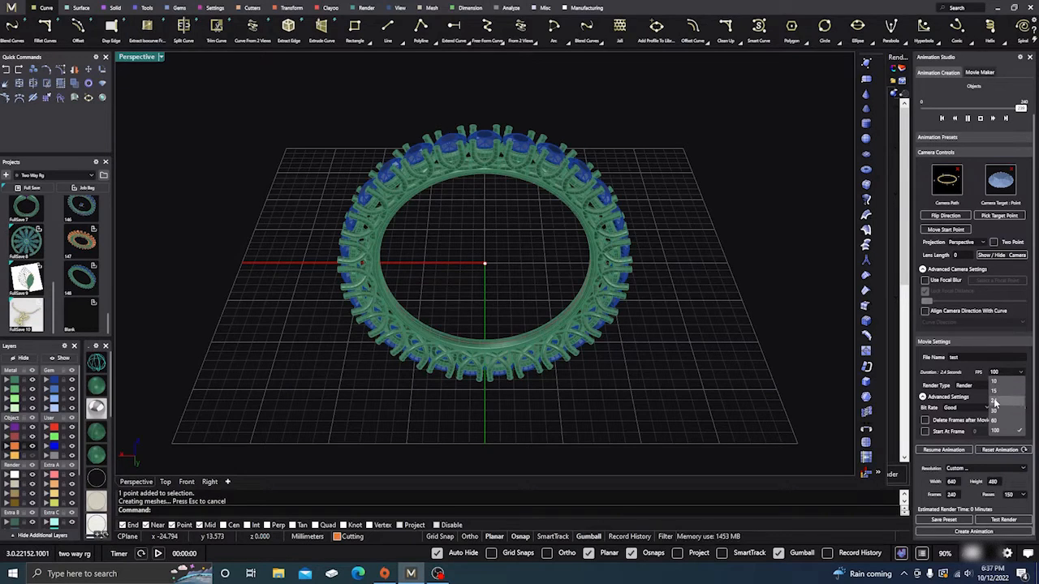
{"action": "left_click", "coordinate": [995, 403]}
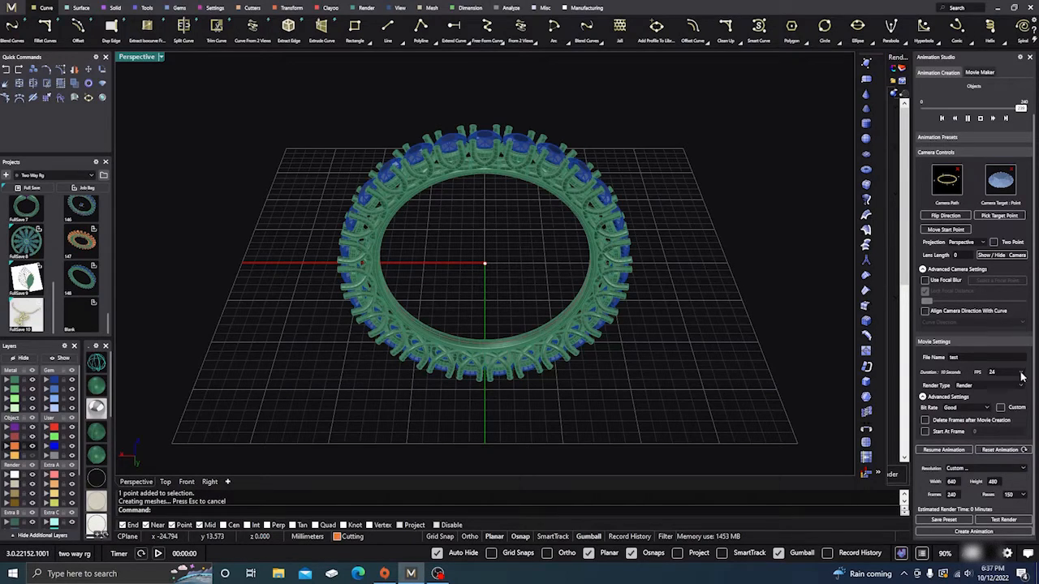
Try a slower frame rate of 15 FPS and restore it to 24 FPS.
{"action": "left_click", "coordinate": [1021, 373]}
{"action": "left_click", "coordinate": [1006, 391]}
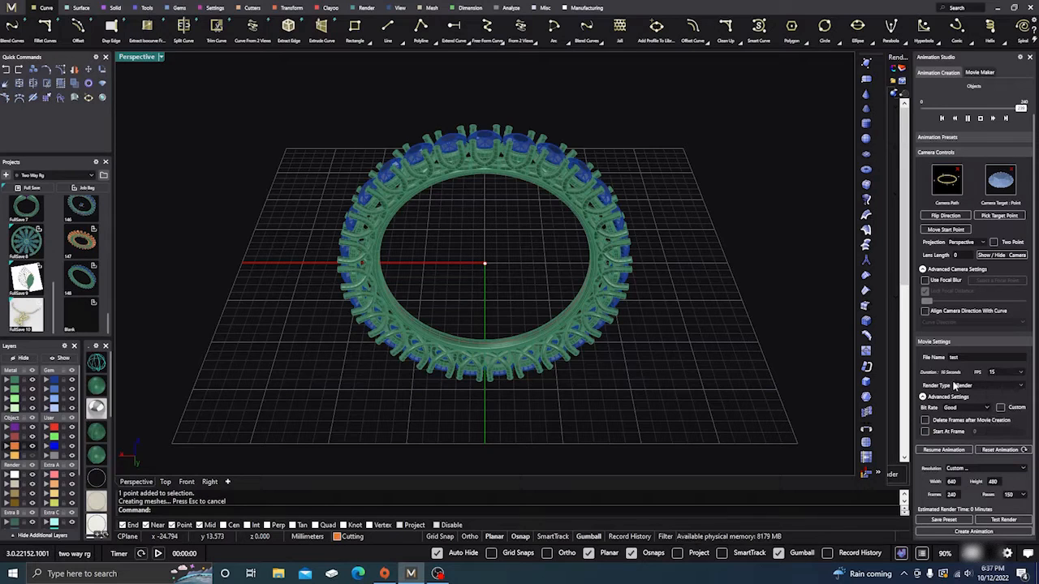
{"action": "left_click", "coordinate": [1022, 374]}
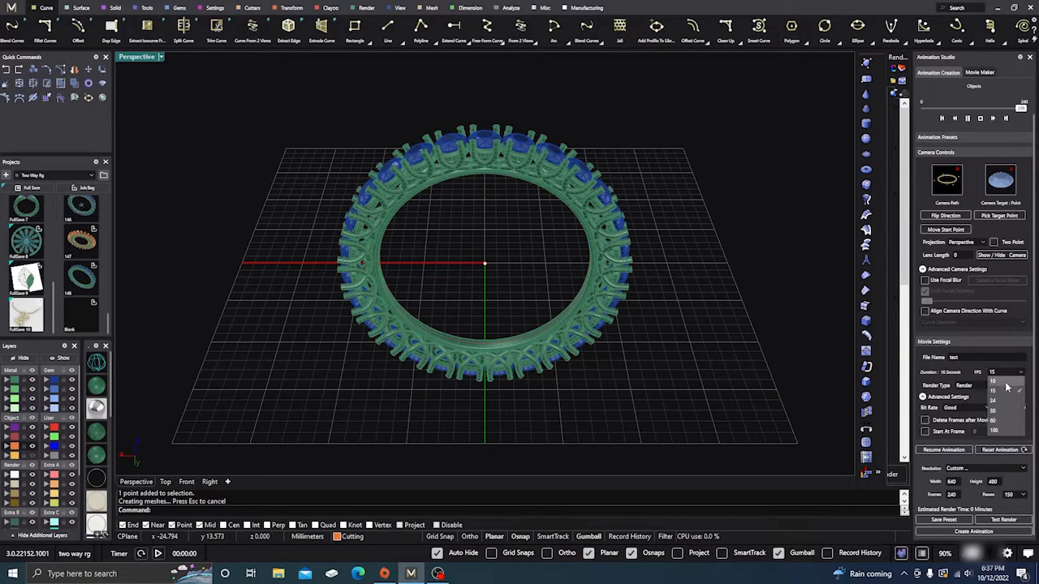
{"action": "left_click", "coordinate": [997, 403]}
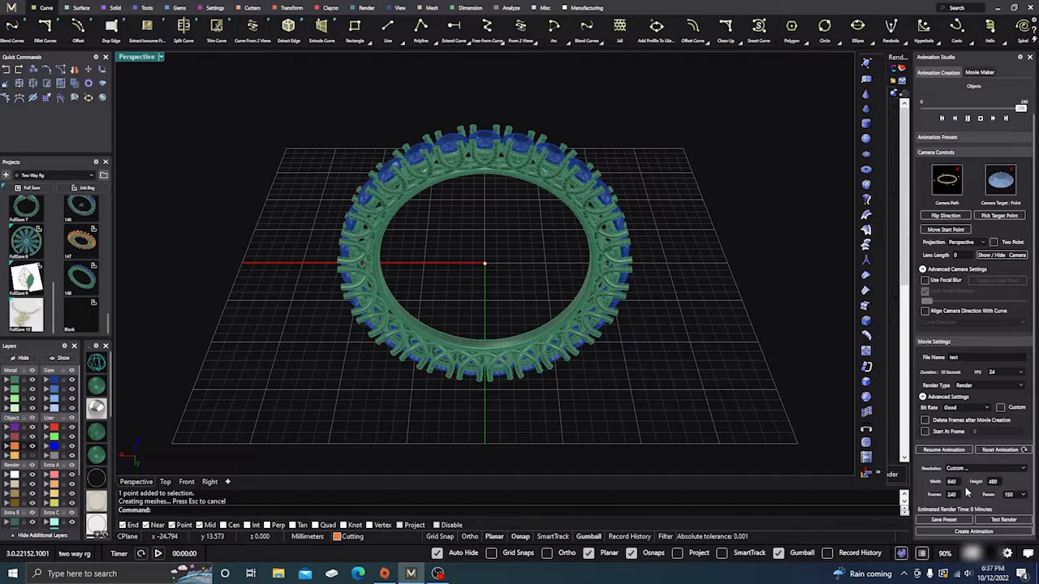
Run a test render of the ring with the NVIDIA denoiser enabled and close the render without saving the post effects.
{"action": "left_click", "coordinate": [995, 521]}
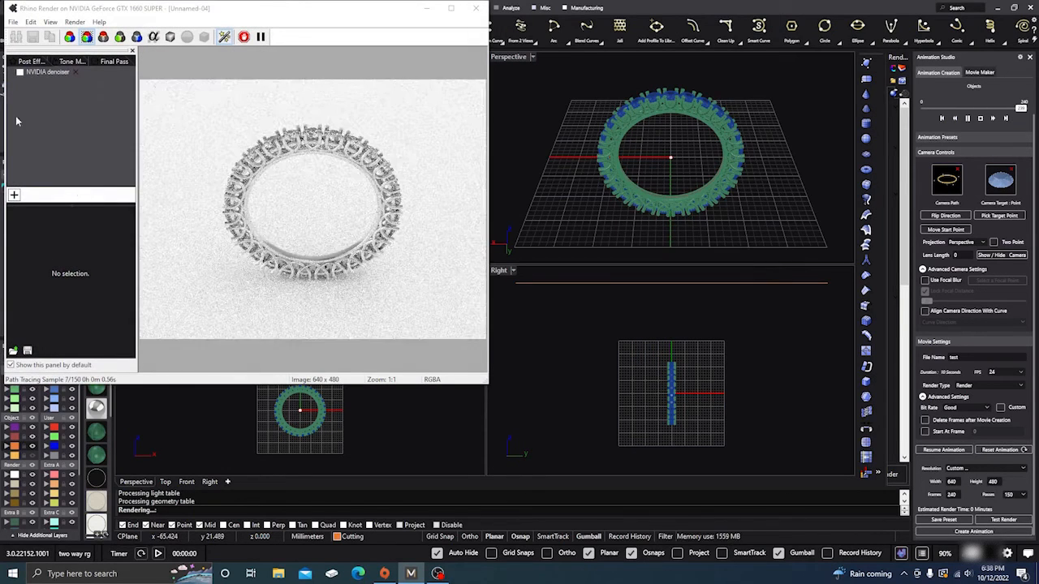
{"action": "left_click", "coordinate": [20, 72]}
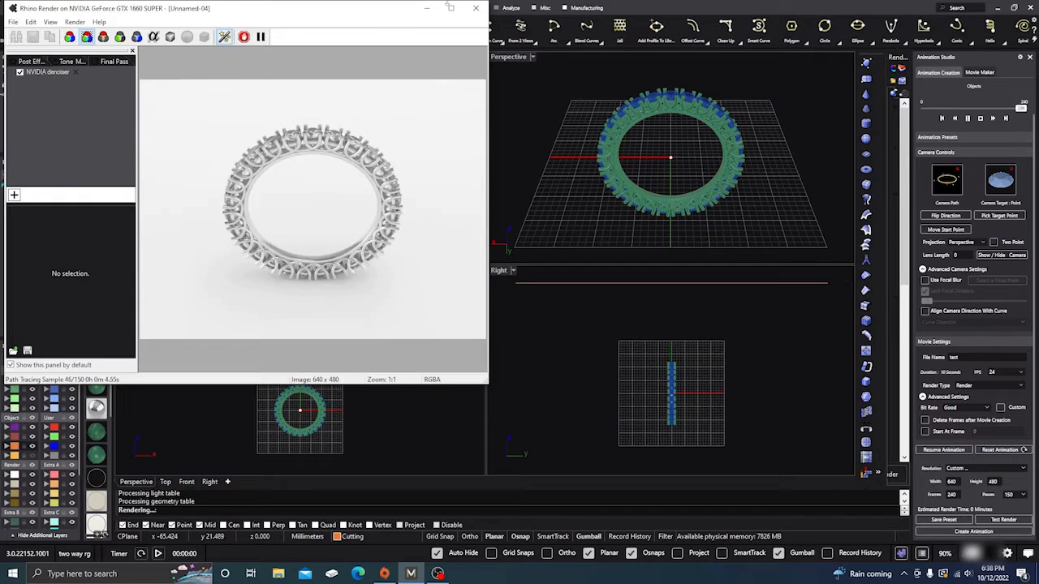
{"action": "left_click", "coordinate": [450, 8]}
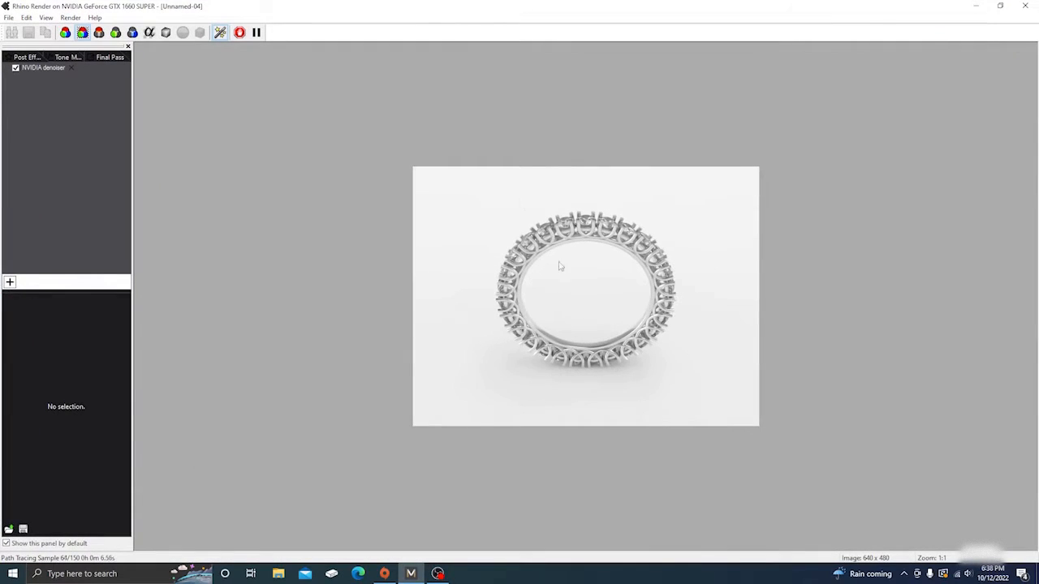
{"action": "left_click", "coordinate": [1024, 6]}
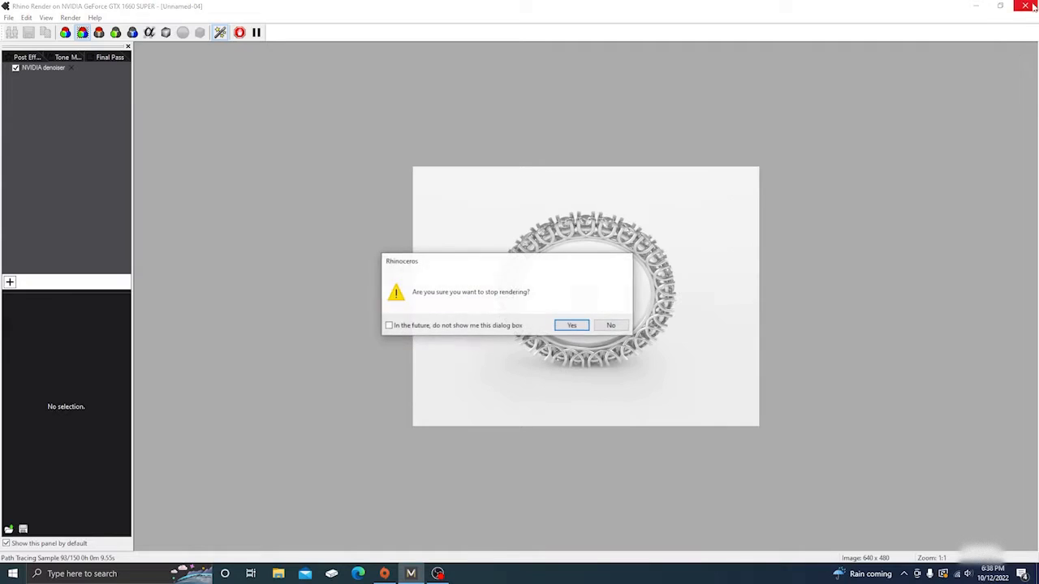
{"action": "left_click", "coordinate": [611, 326]}
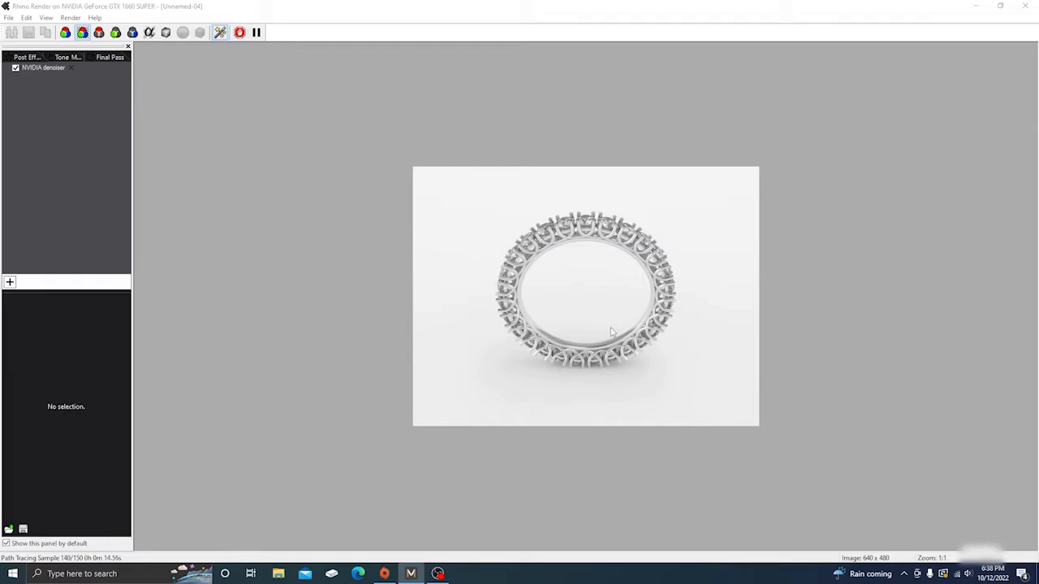
{"action": "left_click", "coordinate": [1025, 7]}
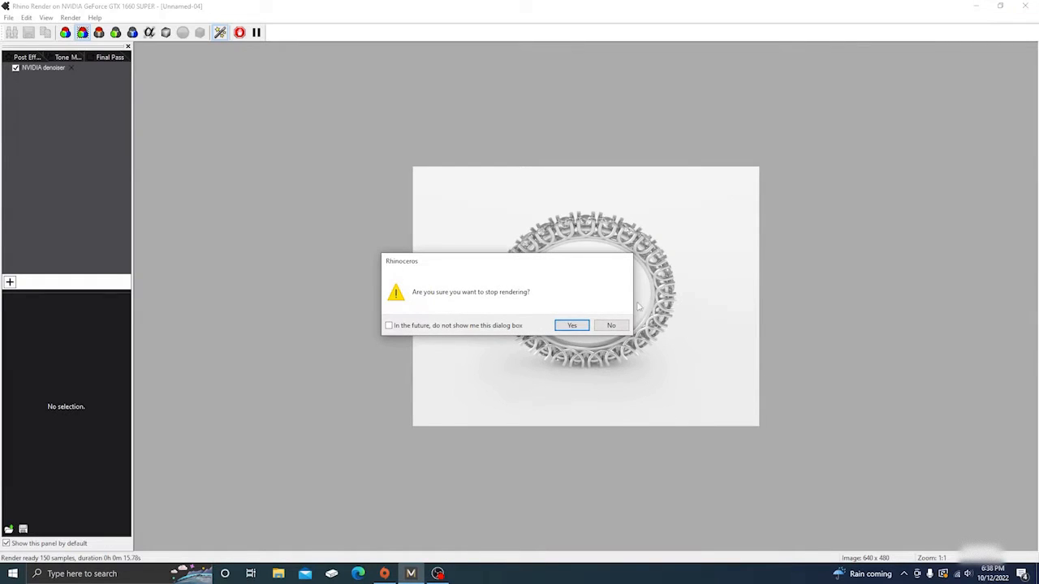
{"action": "left_click", "coordinate": [577, 325]}
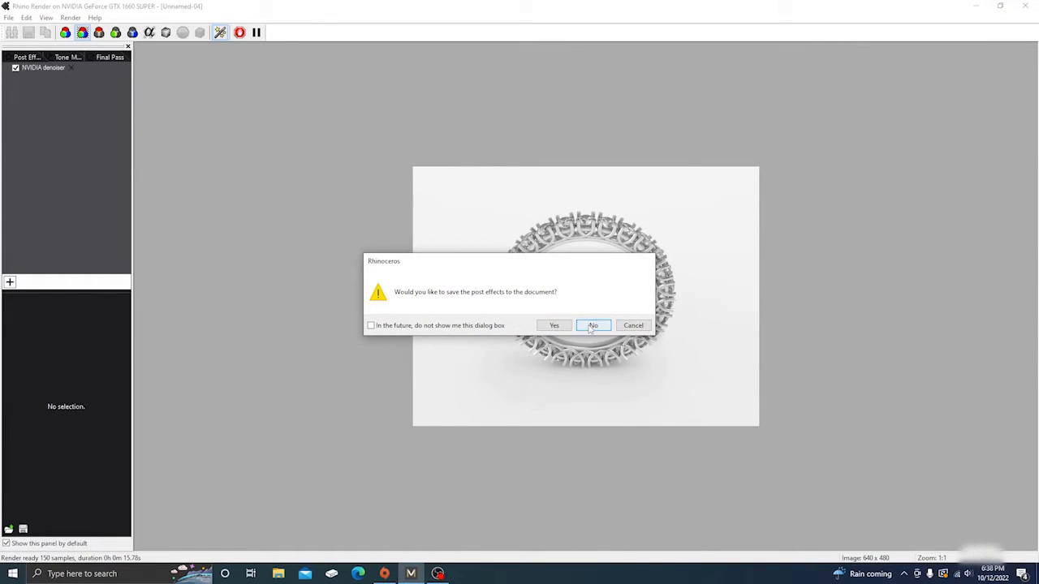
{"action": "left_click", "coordinate": [592, 327]}
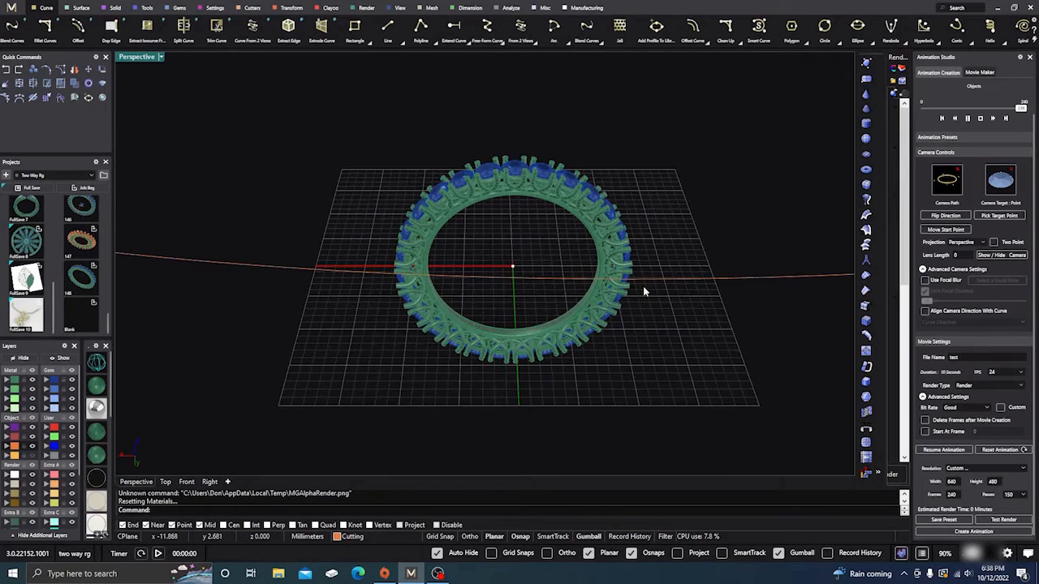
Create the full test animation of the ring, enabling the NVIDIA denoiser while the first frame renders.
{"action": "right_click_drag", "start_coordinate": [643, 291], "coordinate": [631, 303]}
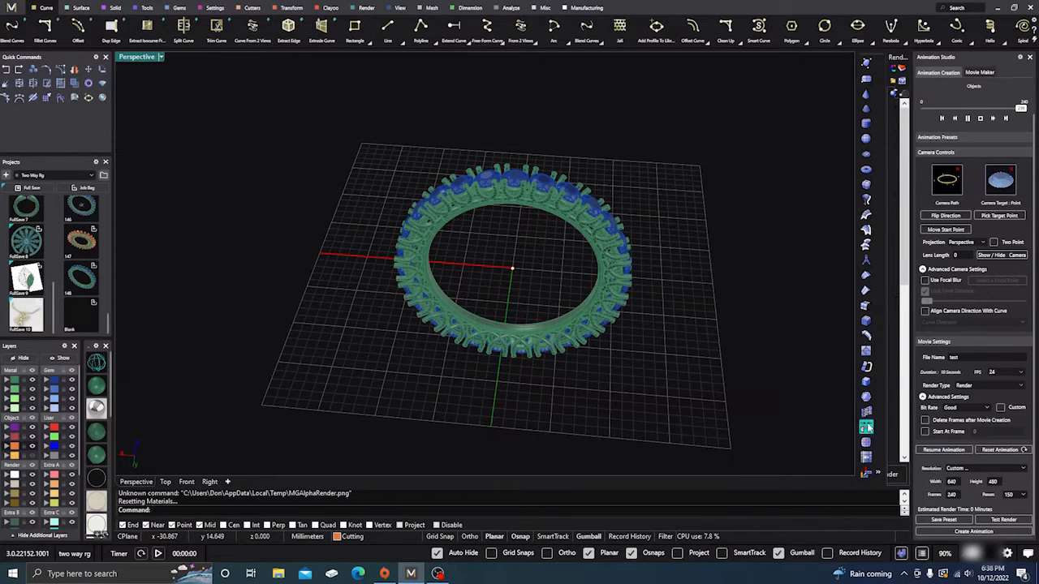
{"action": "left_click", "coordinate": [977, 532]}
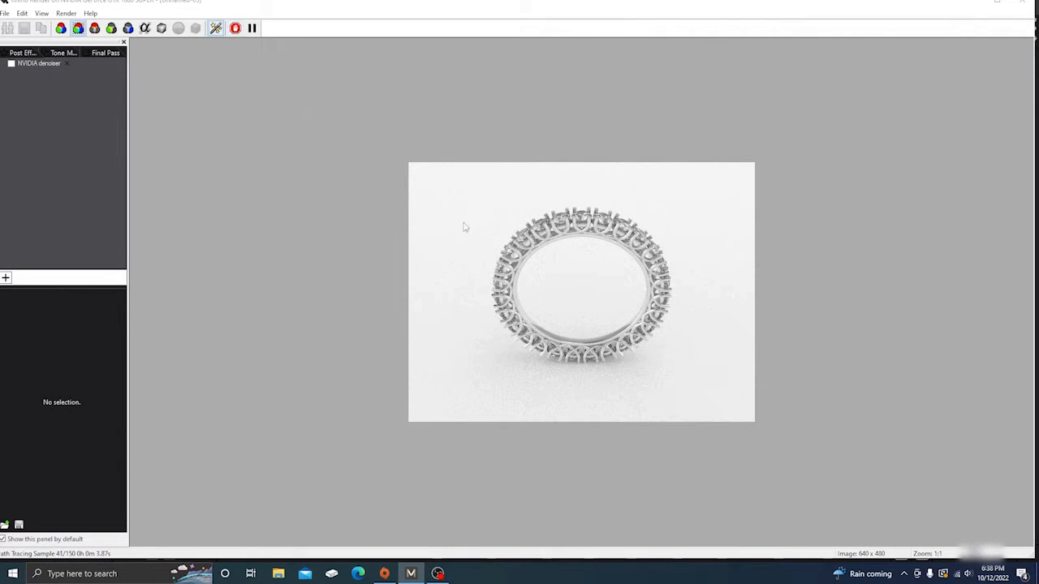
{"action": "left_click", "coordinate": [12, 63]}
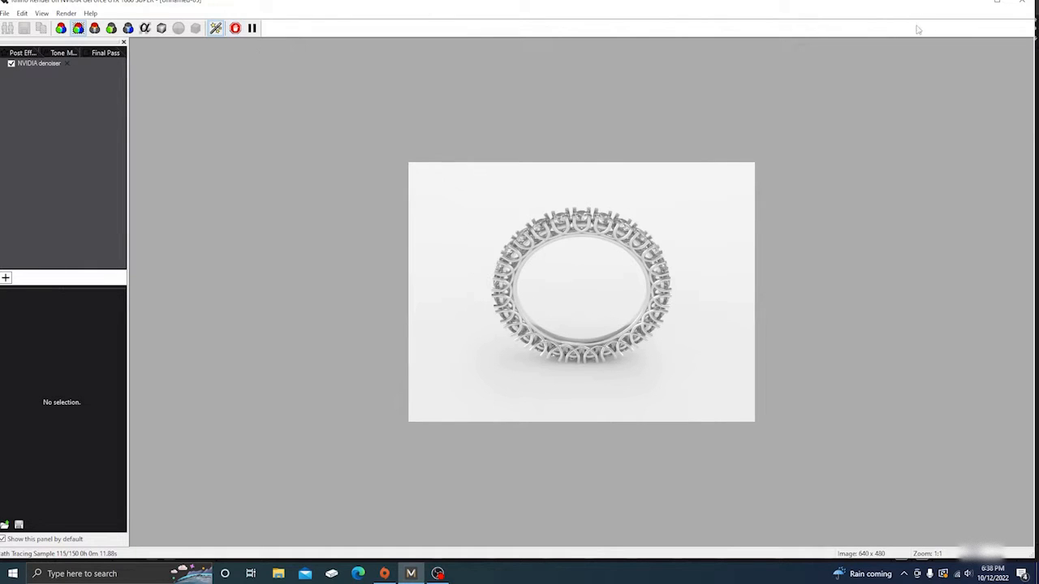
{"action": "left_click", "coordinate": [972, 4]}
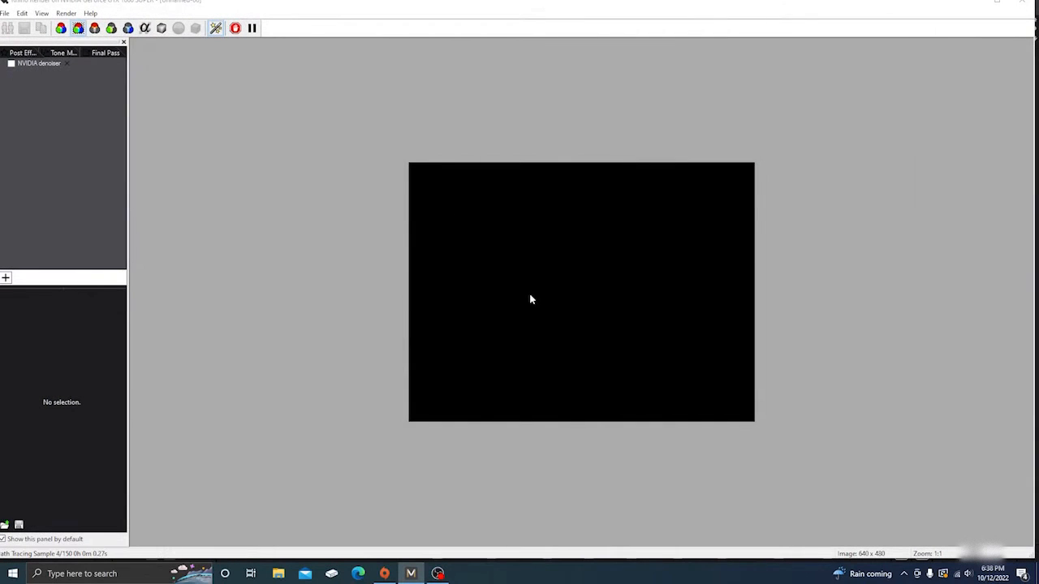
{"action": "left_click", "coordinate": [1000, 8]}
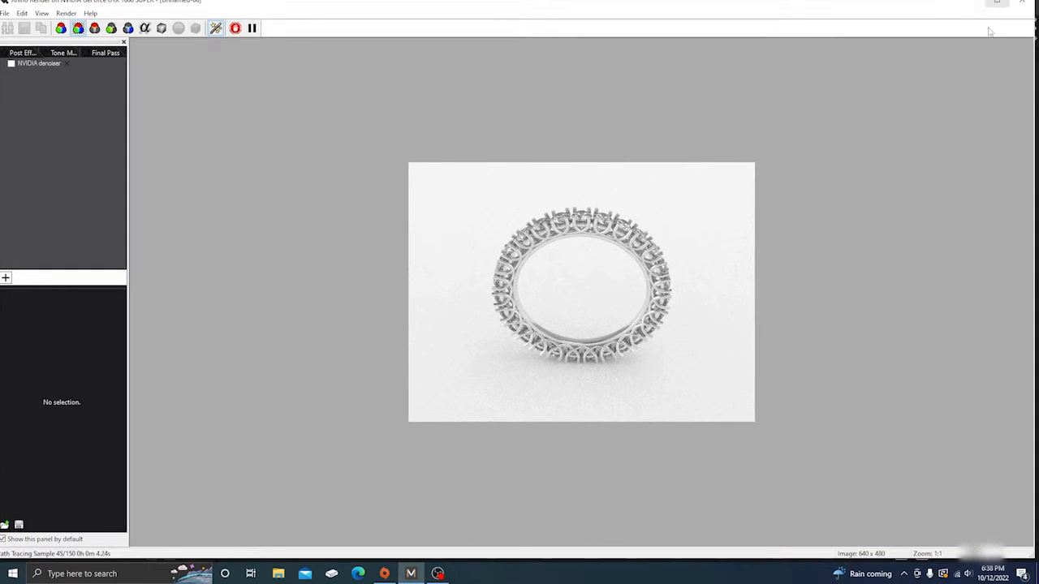
{"action": "left_click_drag", "start_coordinate": [1034, 91], "coordinate": [619, 91]}
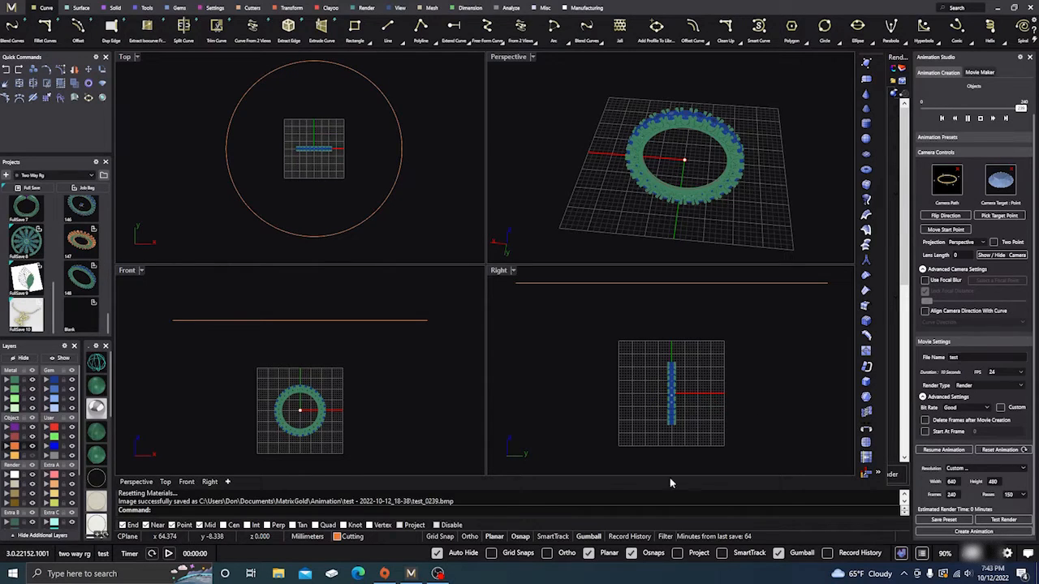
Switch to File Explorer and browse the rendered frames in Documents\MatrixGold\Animation\test - 2022-10-12_18-38.
{"action": "left_click", "coordinate": [278, 573]}
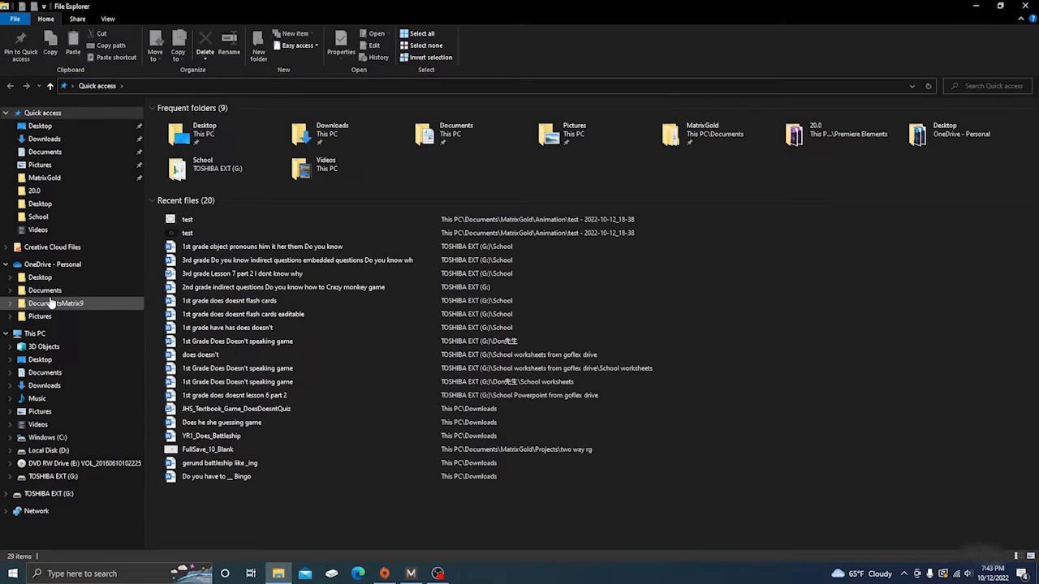
{"action": "left_click", "coordinate": [38, 377]}
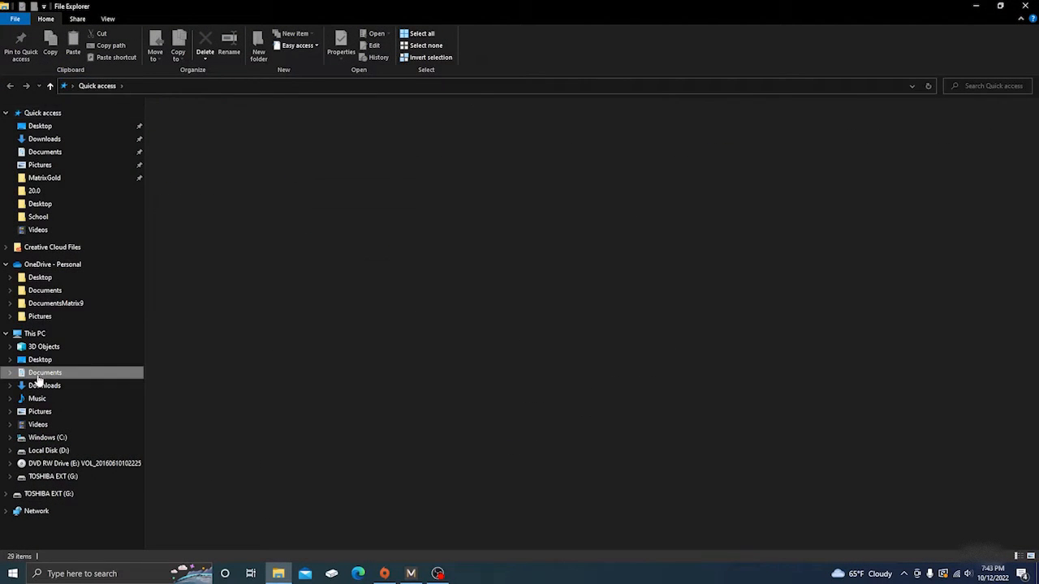
{"action": "double_click", "coordinate": [536, 136]}
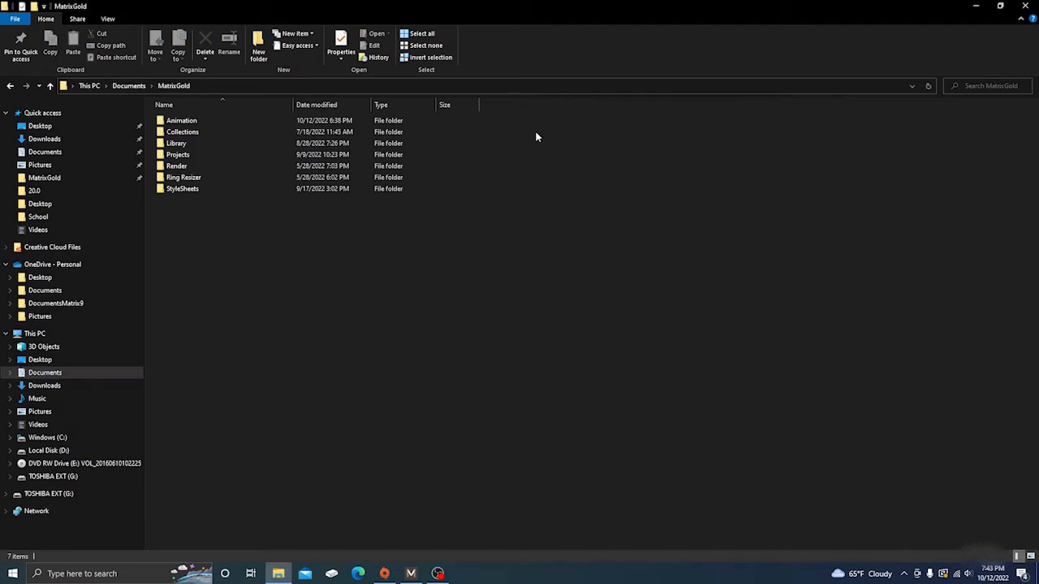
{"action": "left_click", "coordinate": [181, 122]}
{"action": "double_click", "coordinate": [181, 122]}
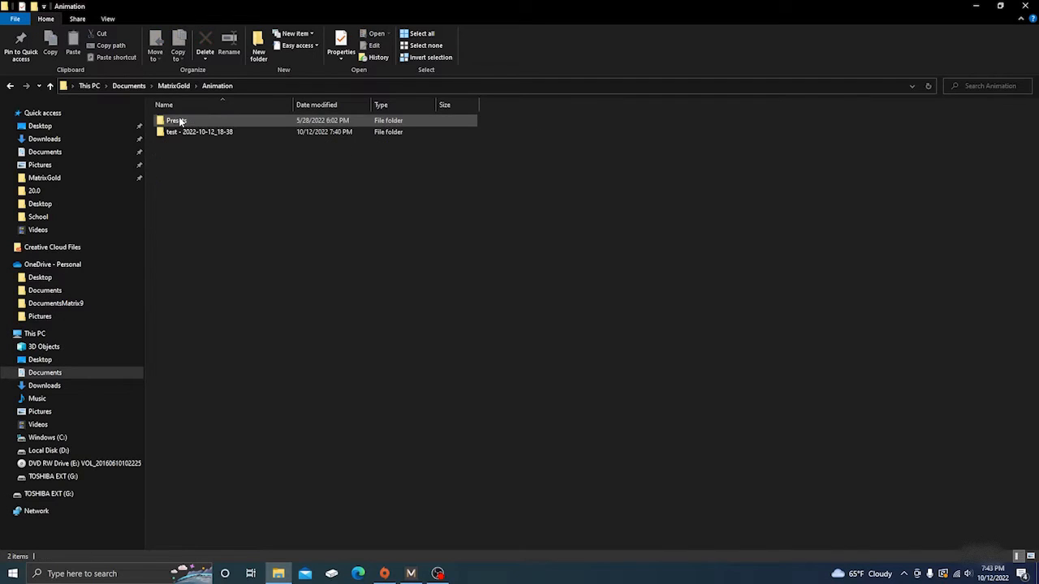
{"action": "double_click", "coordinate": [203, 131]}
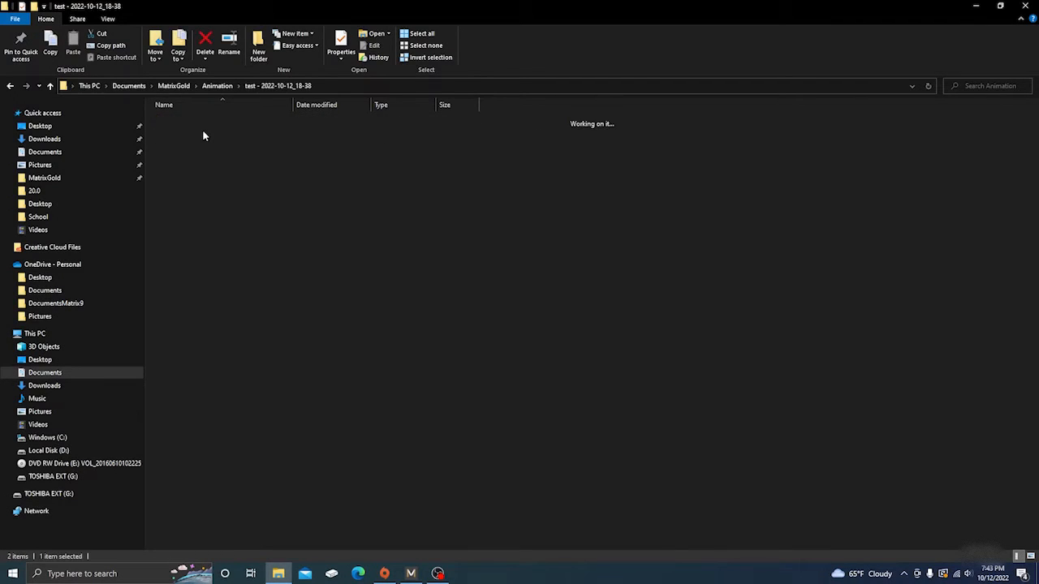
{"action": "scroll", "coordinate": [459, 294], "scroll_direction": "down", "scroll_amount": 10}
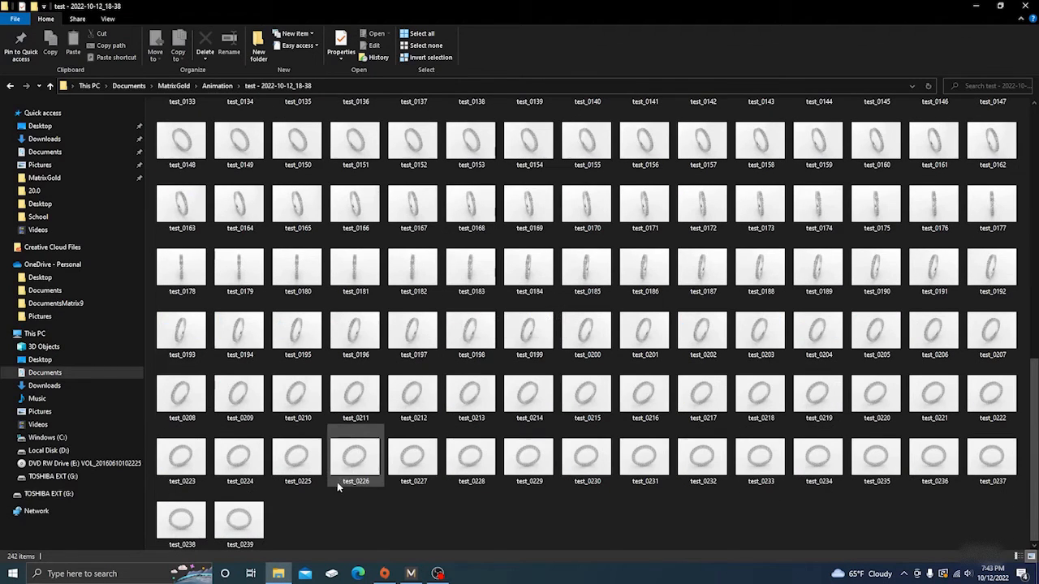
{"action": "scroll", "coordinate": [337, 483], "scroll_direction": "up", "scroll_amount": 10}
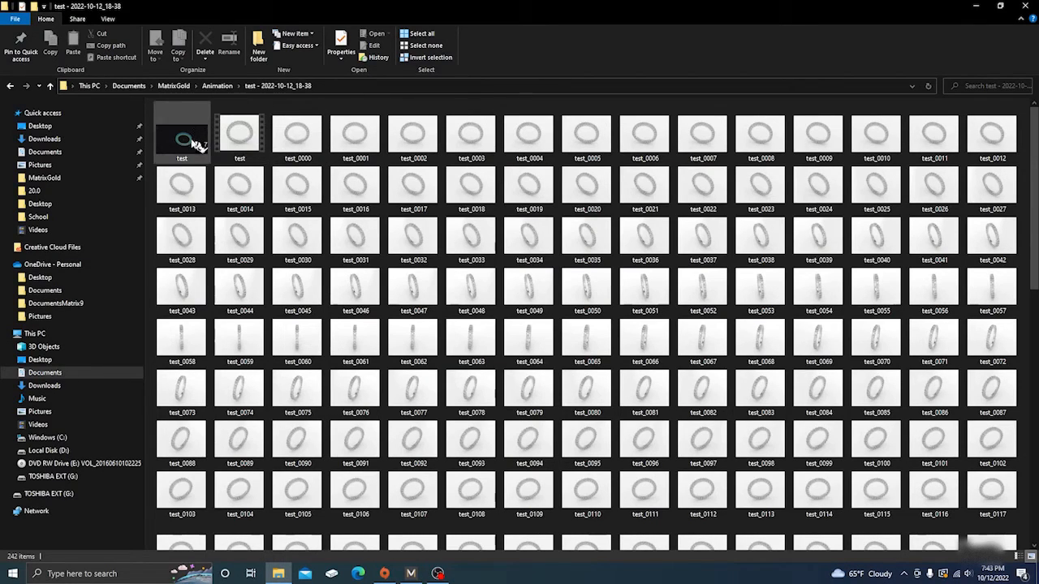
Play the rendered test movie, minimise the player and close the output folder.
{"action": "double_click", "coordinate": [240, 134]}
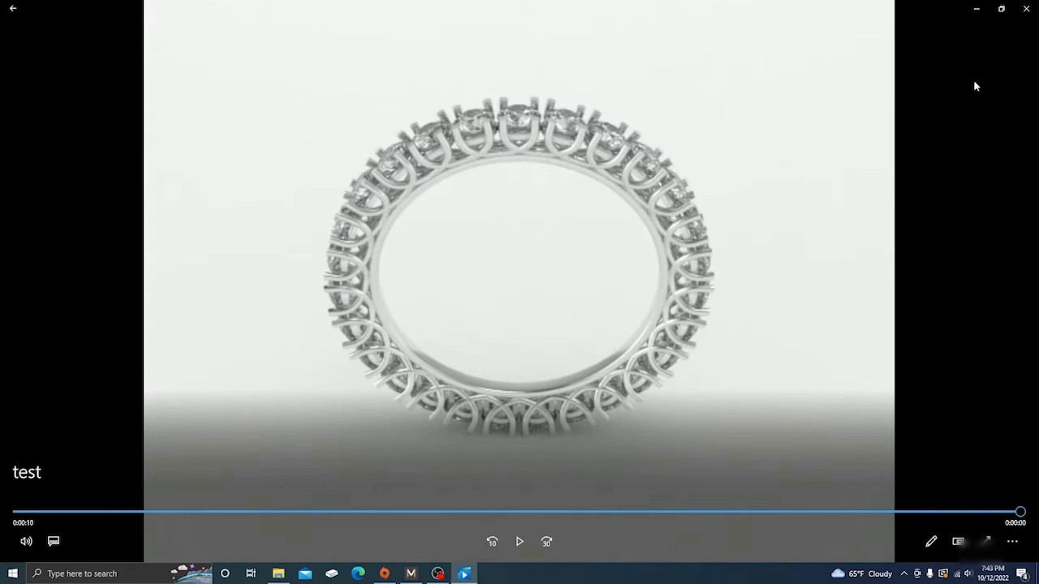
{"action": "left_click", "coordinate": [978, 12]}
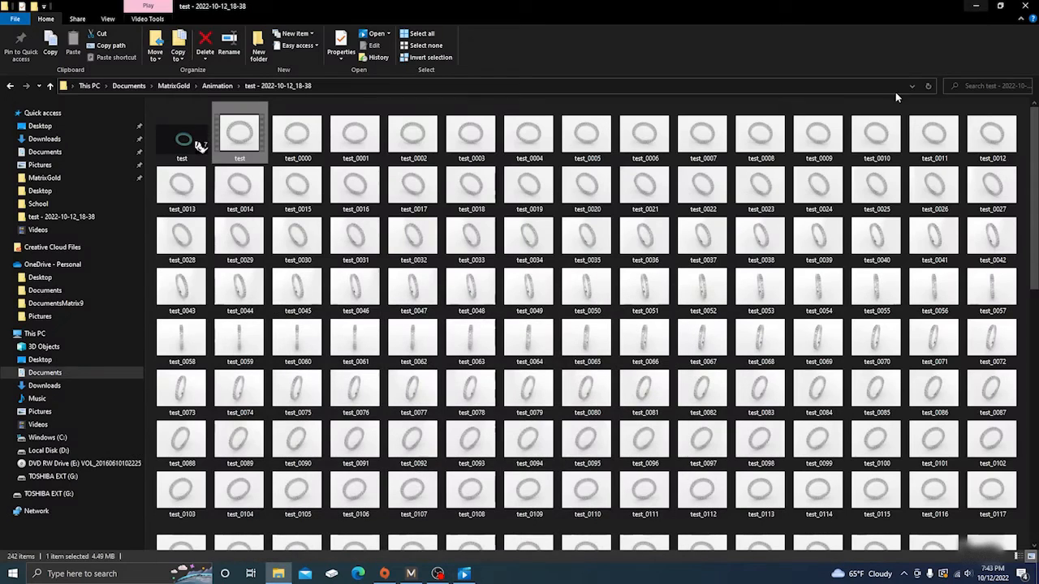
{"action": "left_click", "coordinate": [1024, 7]}
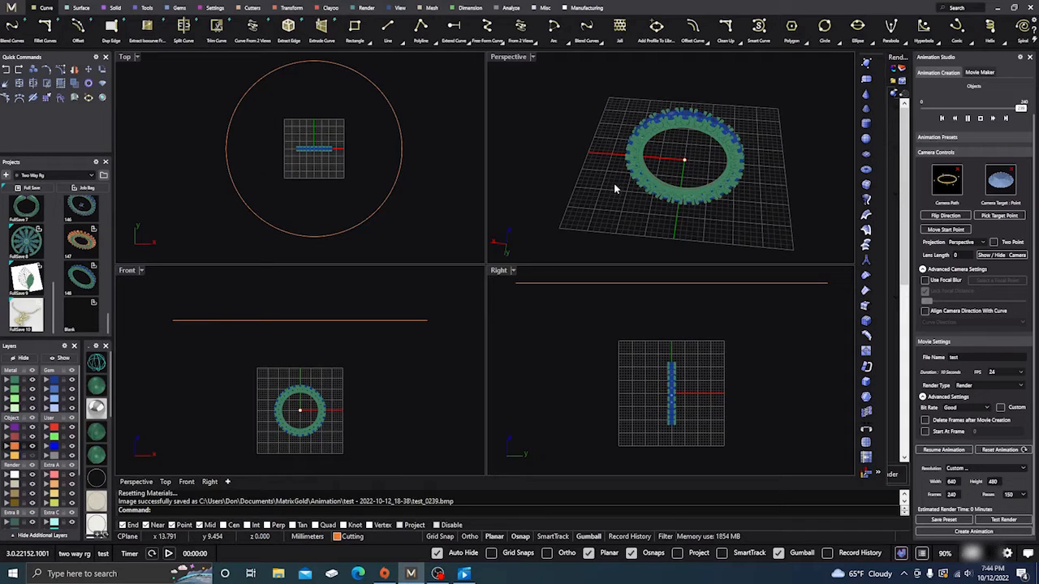
Run another test render with the NVIDIA denoiser enabled, stop it early and close the render window.
{"action": "left_click", "coordinate": [994, 519]}
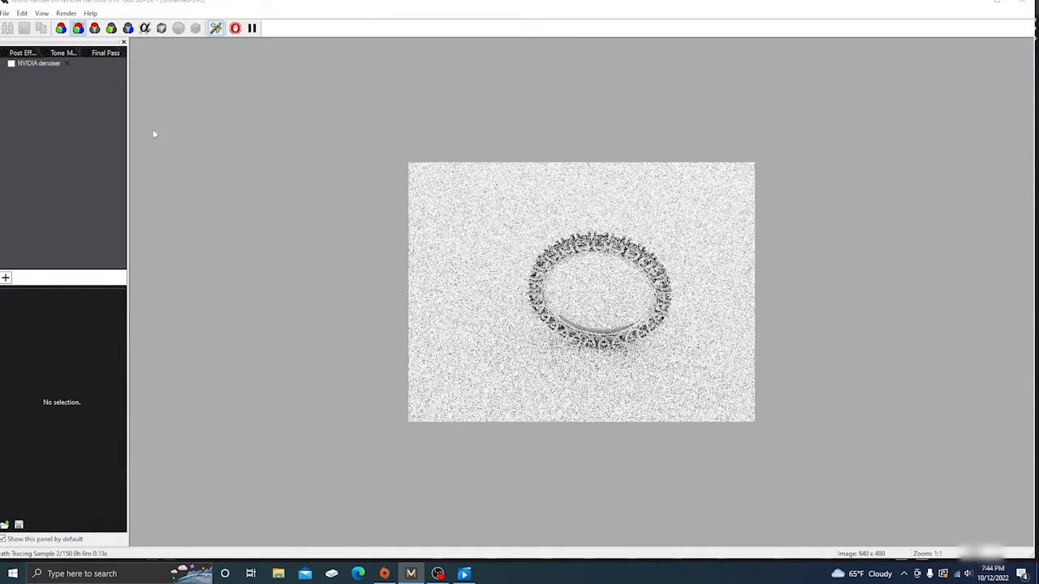
{"action": "left_click", "coordinate": [11, 64]}
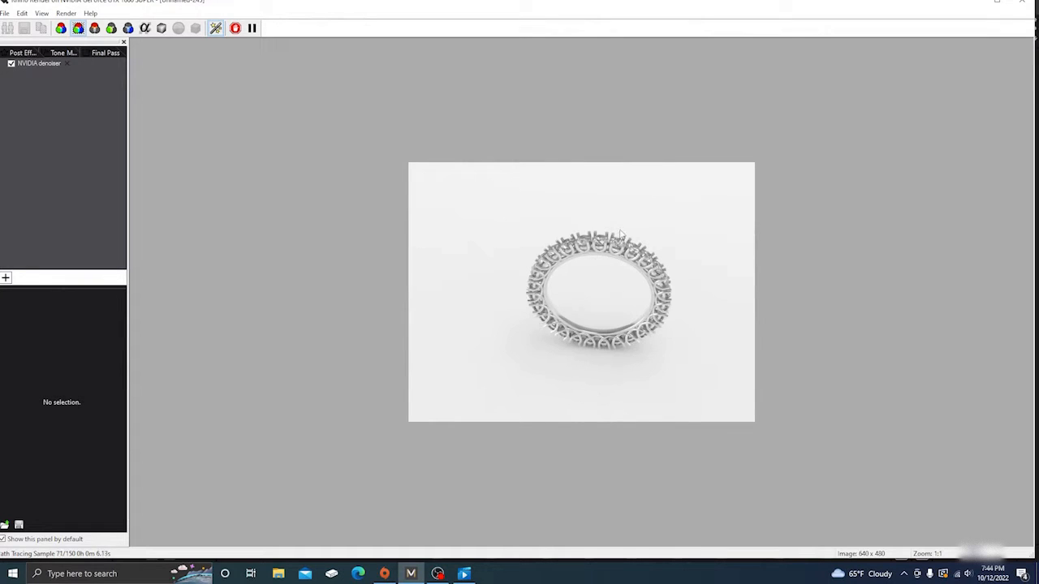
{"action": "left_click", "coordinate": [1032, 4]}
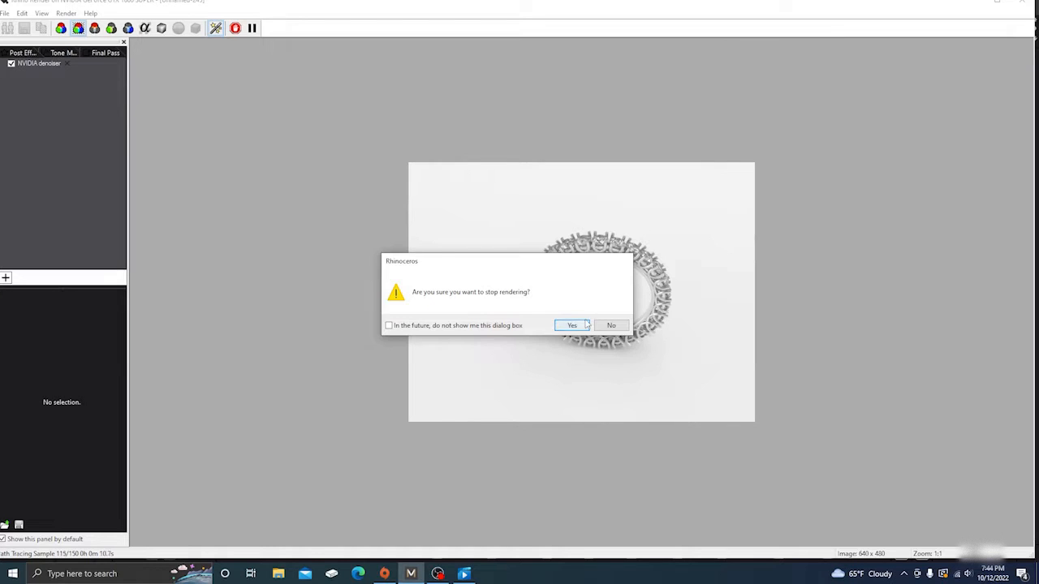
{"action": "left_click", "coordinate": [575, 326]}
{"action": "left_click", "coordinate": [593, 325]}
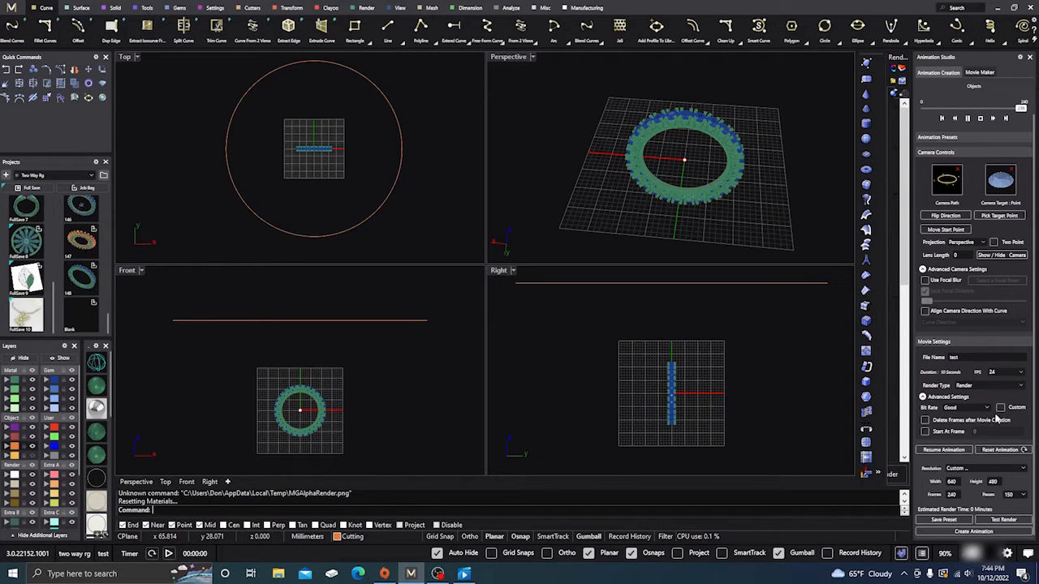
Check the available movie frame rates without changing them, and replay the camera animation preview.
{"action": "left_click", "coordinate": [1020, 376]}
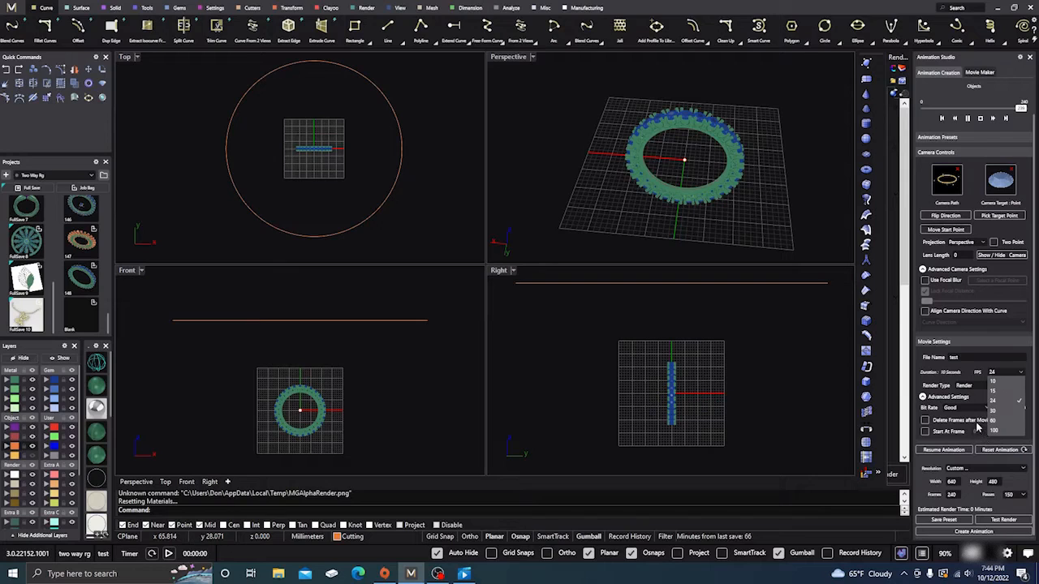
{"action": "left_click", "coordinate": [824, 348]}
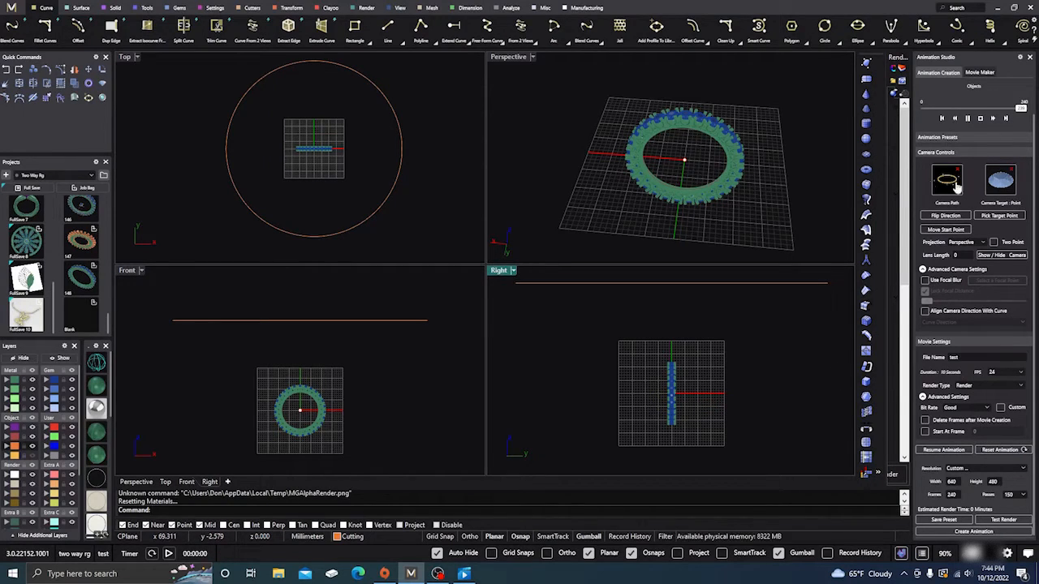
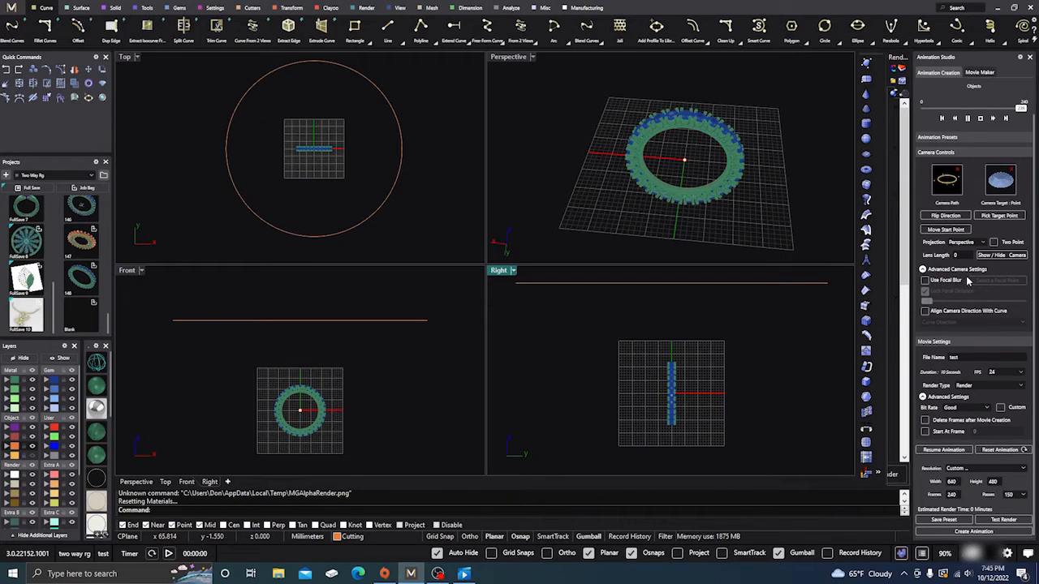
{"action": "left_click", "coordinate": [980, 118]}
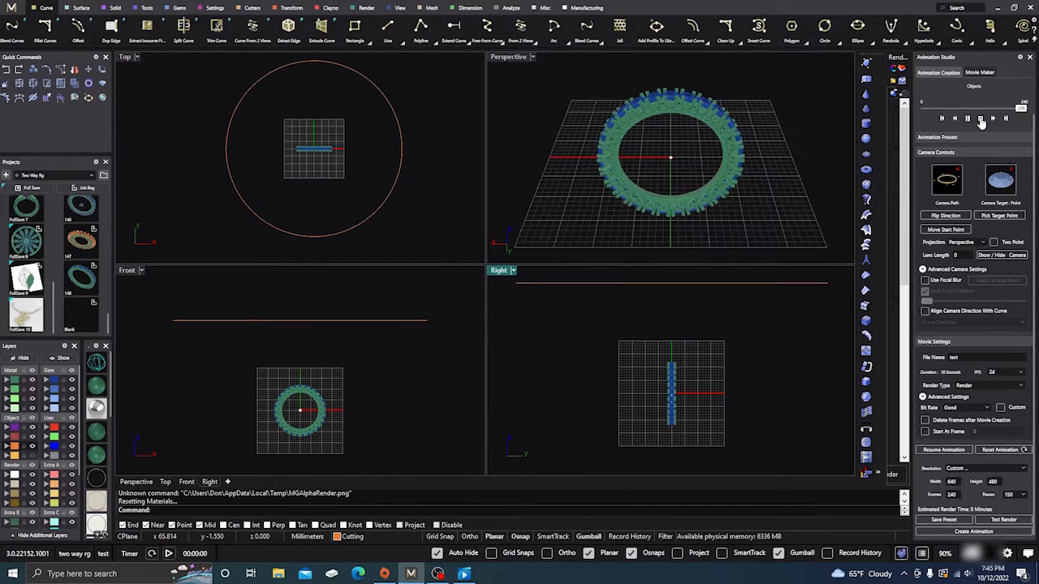
{"action": "left_click", "coordinate": [968, 119]}
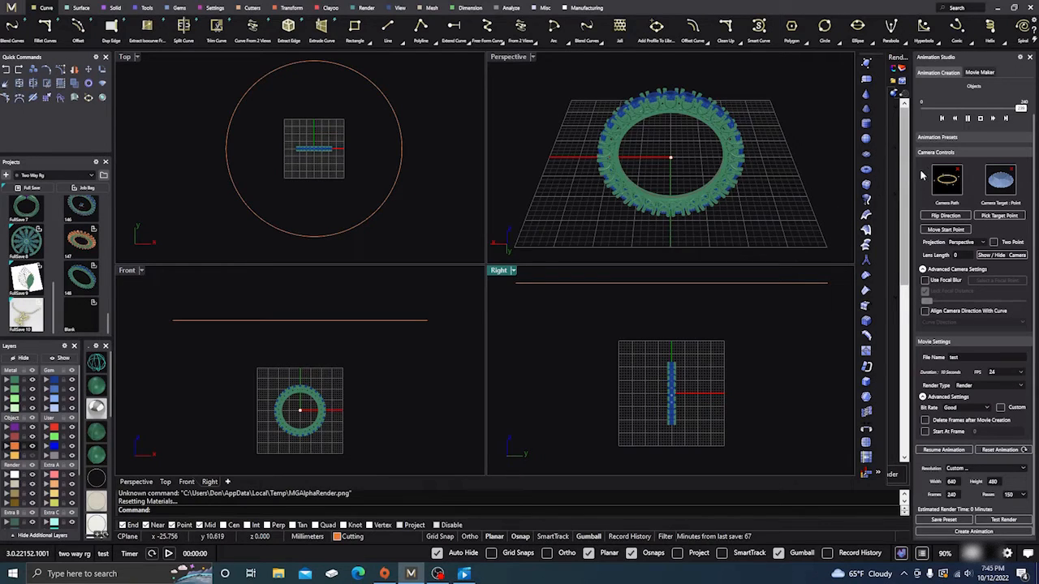
Scale the test camera path curve uniformly down to about 60% of its size around its centre.
{"action": "scroll", "coordinate": [696, 170], "scroll_direction": "down", "scroll_amount": 5}
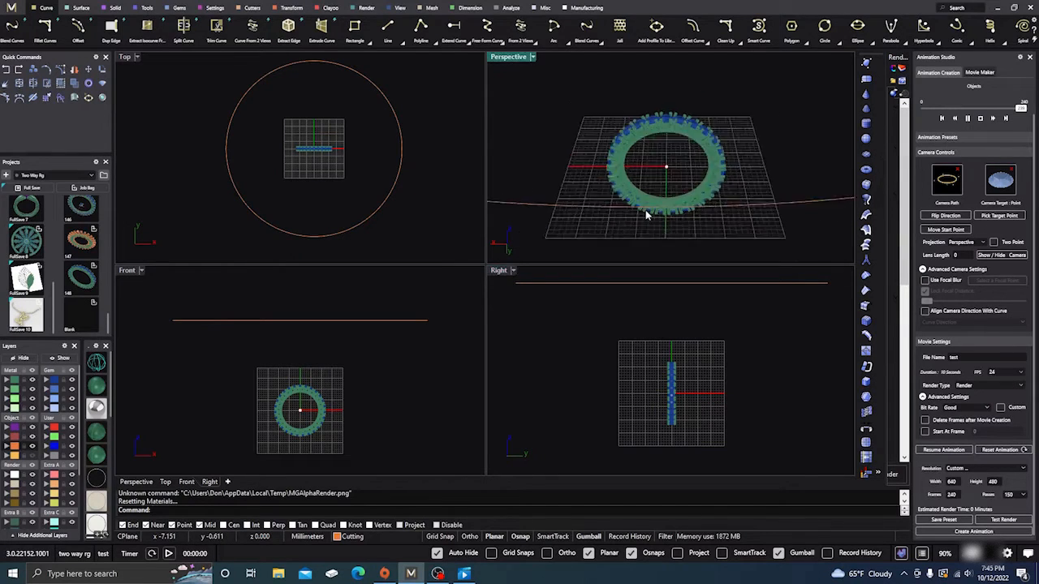
{"action": "left_click", "coordinate": [703, 206]}
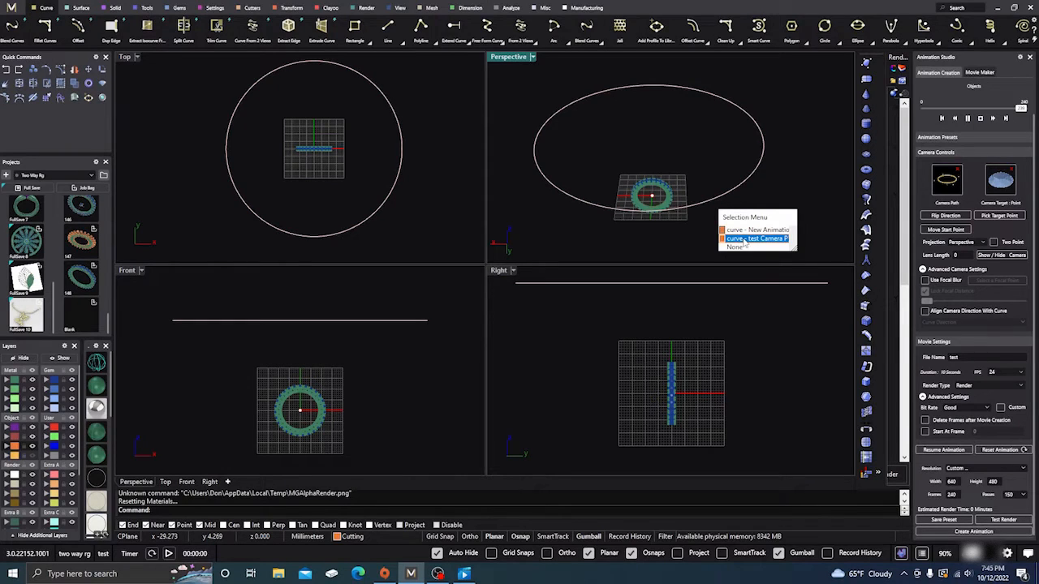
{"action": "left_click", "coordinate": [744, 240]}
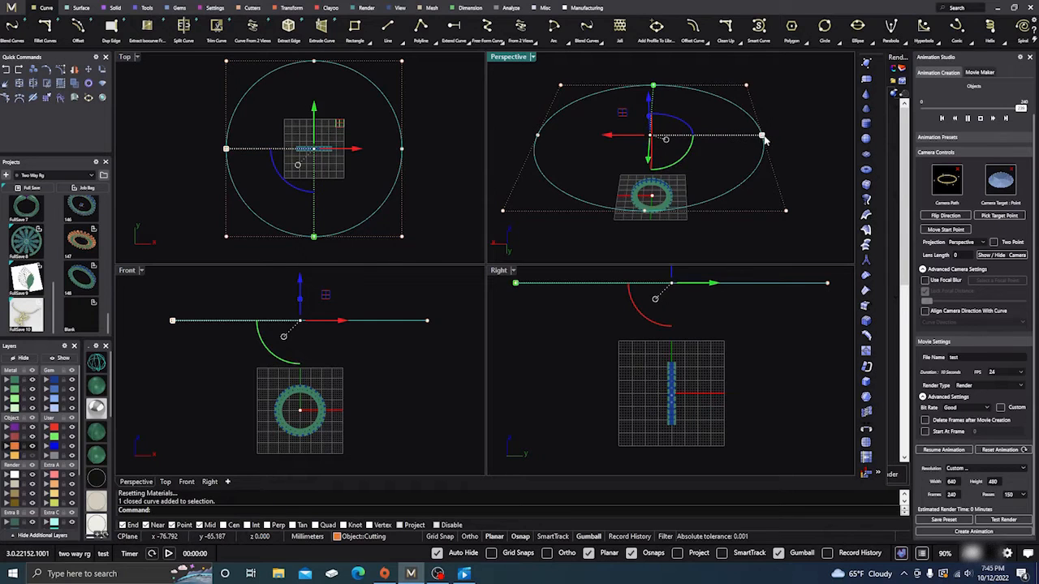
{"action": "left_click_drag", "start_coordinate": [761, 136], "coordinate": [717, 140]}
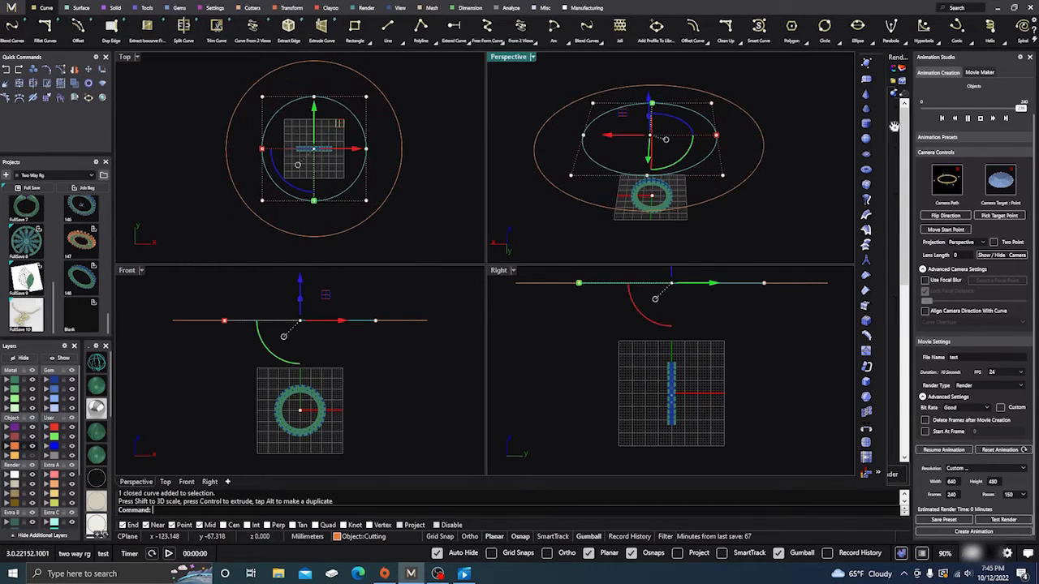
Stop and replay the animation preview to check the camera distance with the smaller path curve.
{"action": "left_click", "coordinate": [979, 119]}
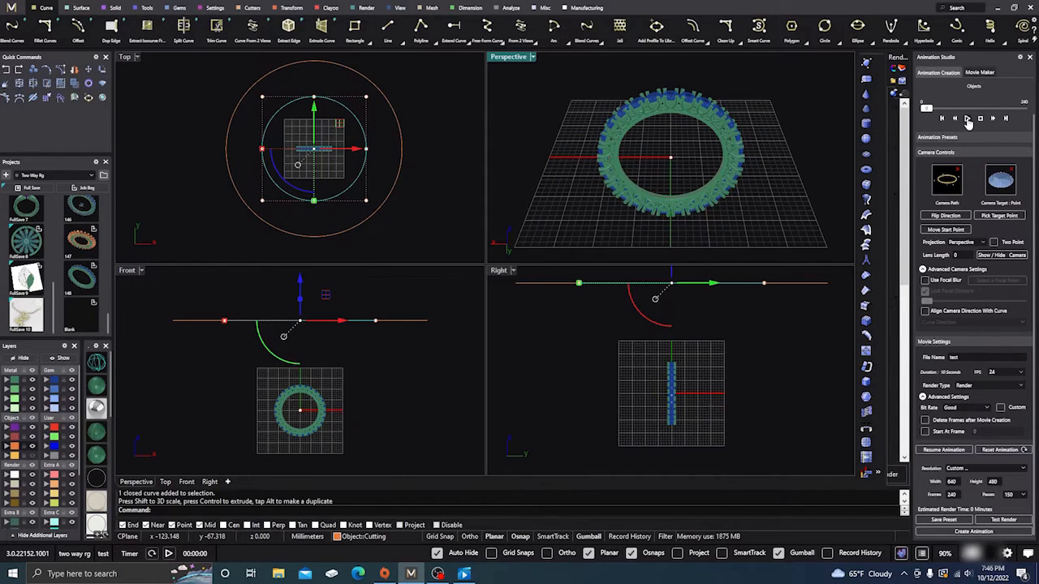
{"action": "left_click", "coordinate": [968, 119]}
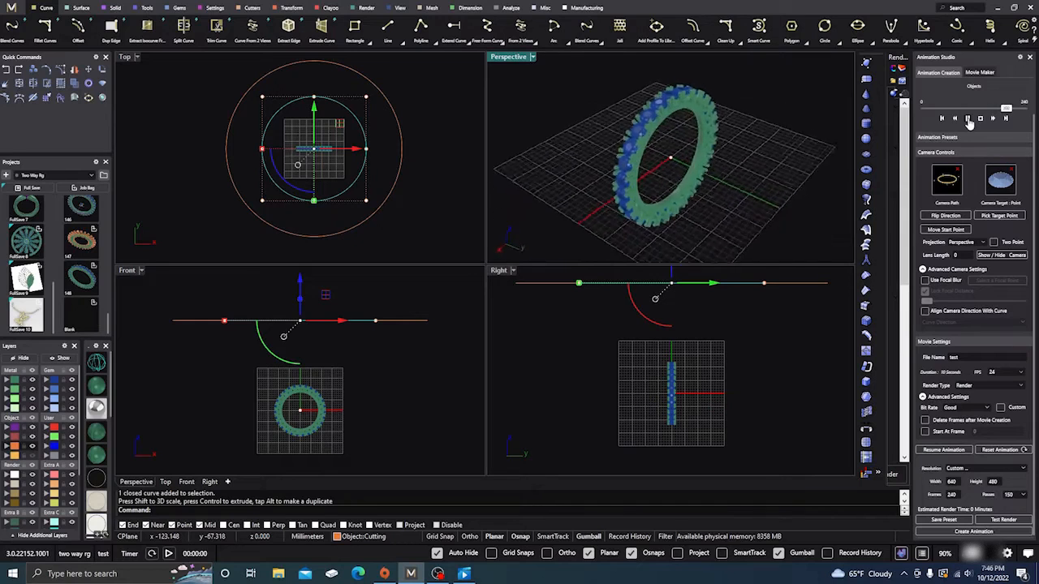
{"action": "left_click", "coordinate": [980, 119]}
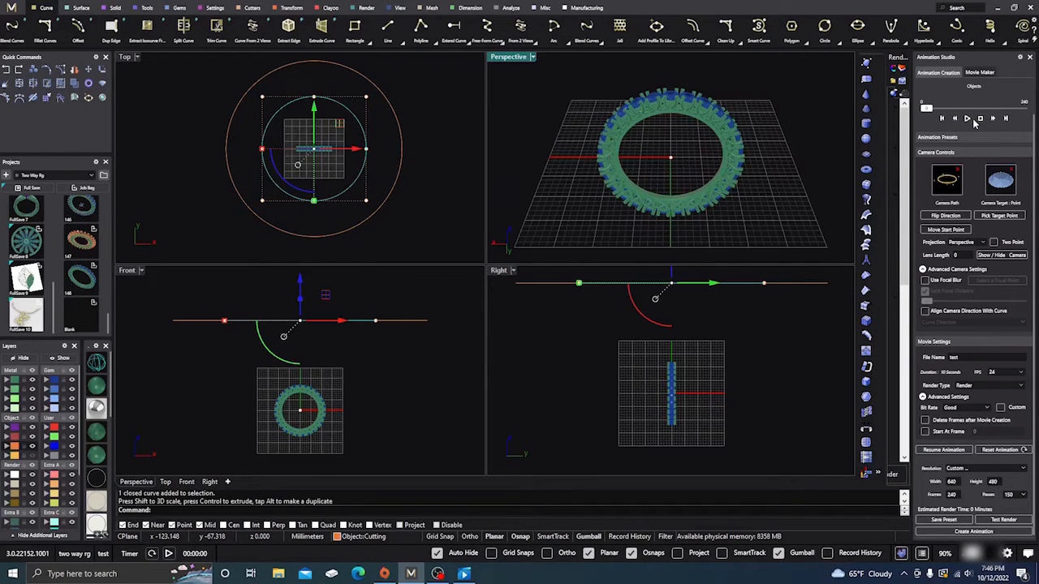
{"action": "left_click", "coordinate": [968, 118]}
Select the smaller inner circle in the Top view and assign it as the camera path.
{"action": "left_click", "coordinate": [514, 230]}
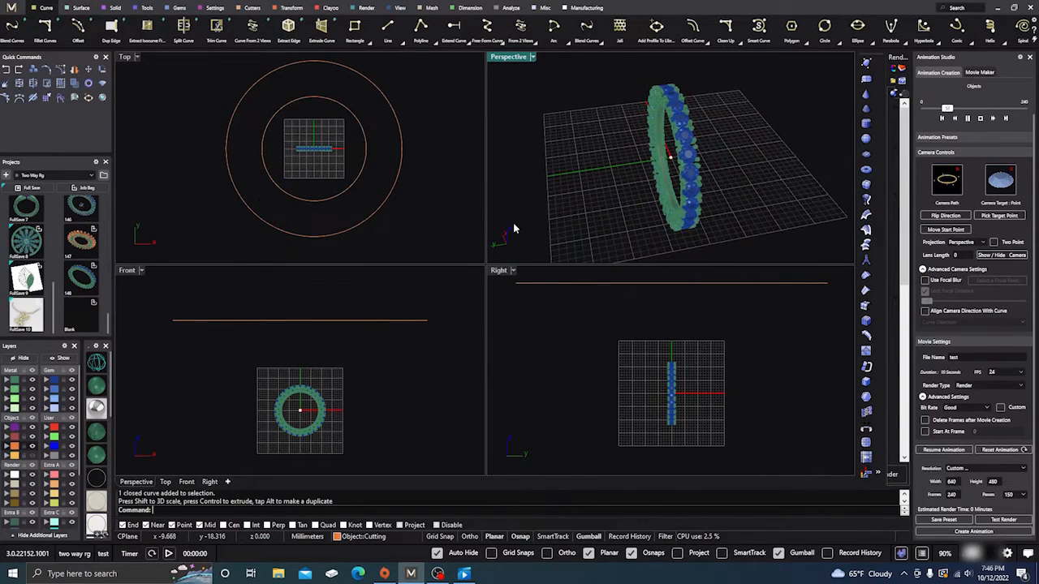
{"action": "left_click", "coordinate": [365, 177]}
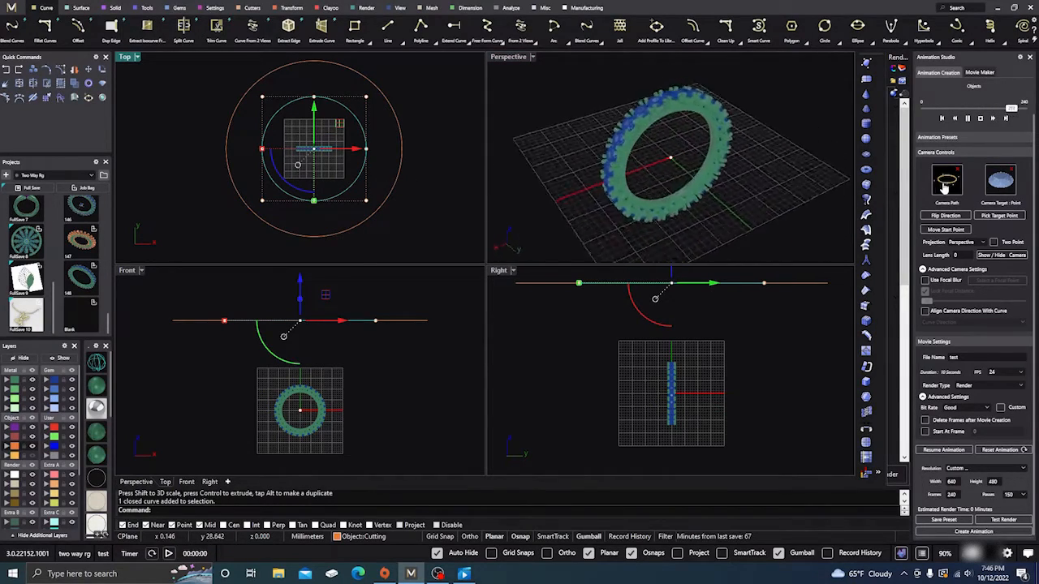
{"action": "left_click", "coordinate": [951, 180]}
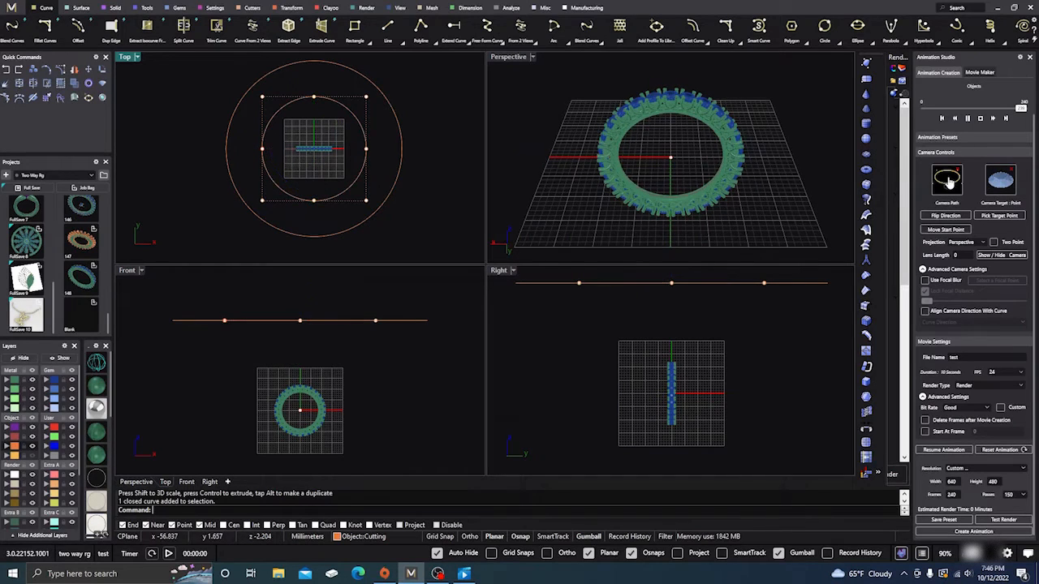
Stop and restart the animation preview using the inner circle as the camera path.
{"action": "left_click", "coordinate": [980, 118]}
{"action": "left_click", "coordinate": [967, 119]}
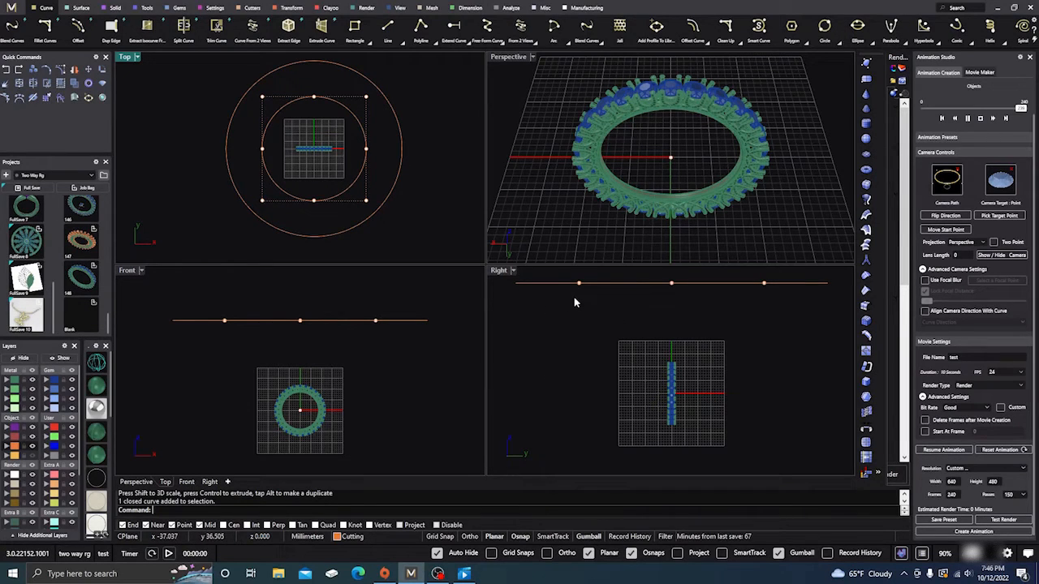
In the Right view, lower the inner circle's three front control points to just above the grid, bending the path down towards the ring.
{"action": "left_click_drag", "start_coordinate": [573, 298], "coordinate": [579, 353]}
{"action": "scroll", "coordinate": [581, 381], "scroll_direction": "down", "scroll_amount": 2}
{"action": "scroll", "coordinate": [581, 382], "scroll_direction": "down", "scroll_amount": 2}
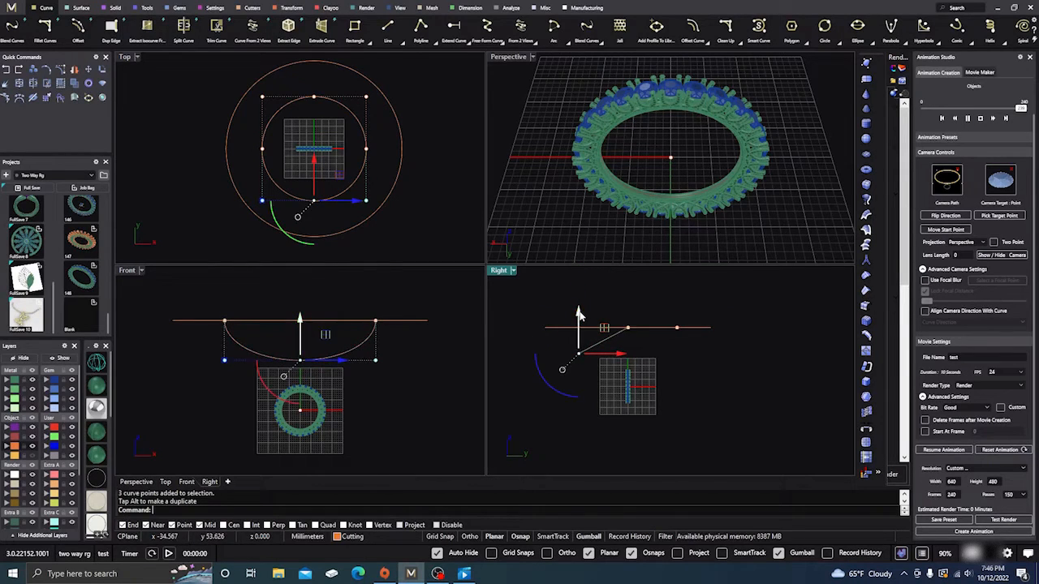
{"action": "left_click", "coordinate": [761, 303]}
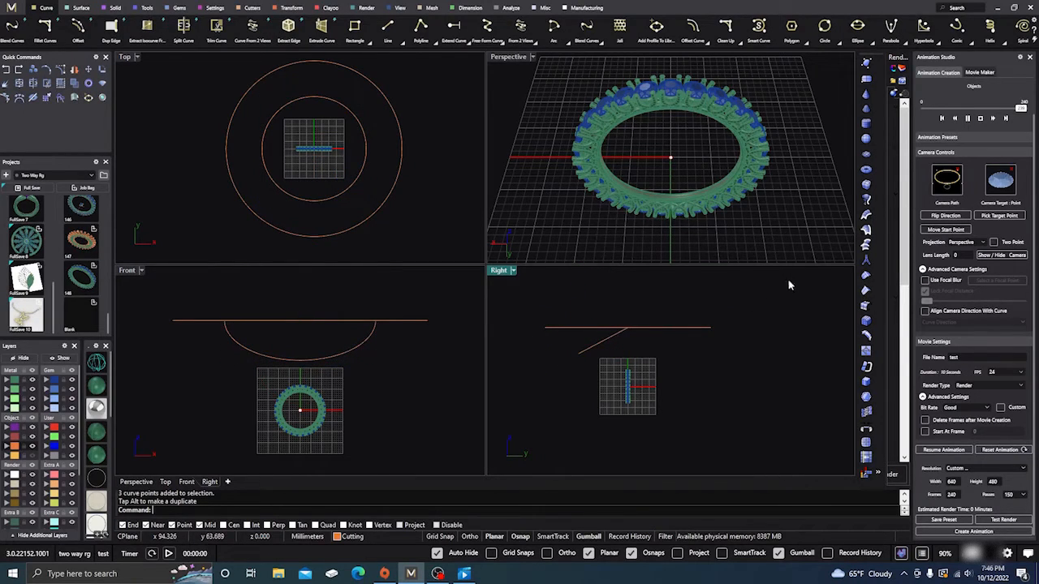
Stop the preview, reassign the bent inner curve as the camera path, and replay the animation preview.
{"action": "left_click", "coordinate": [982, 117]}
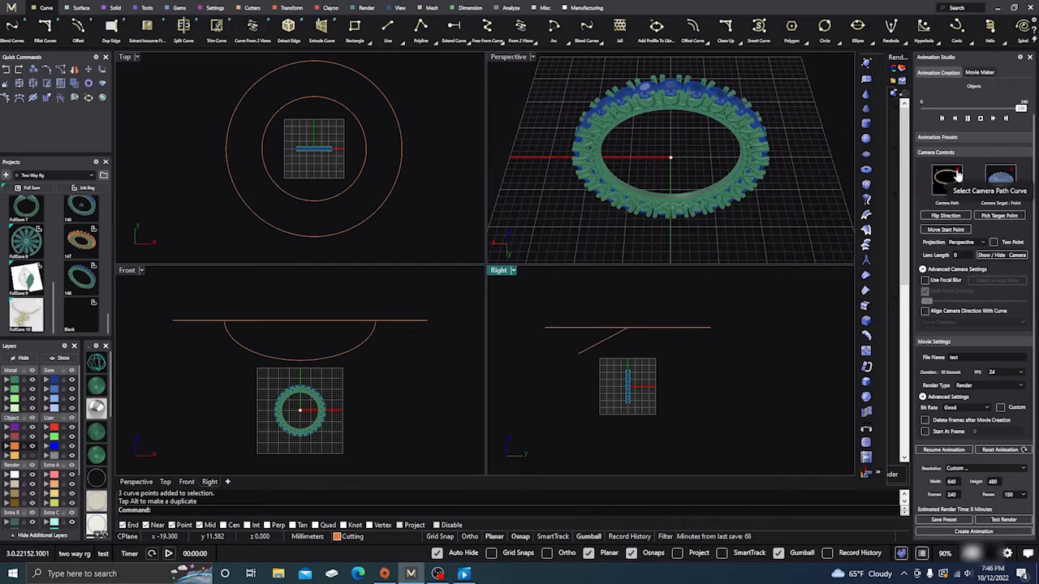
{"action": "left_click", "coordinate": [958, 173]}
{"action": "left_click", "coordinate": [604, 341]}
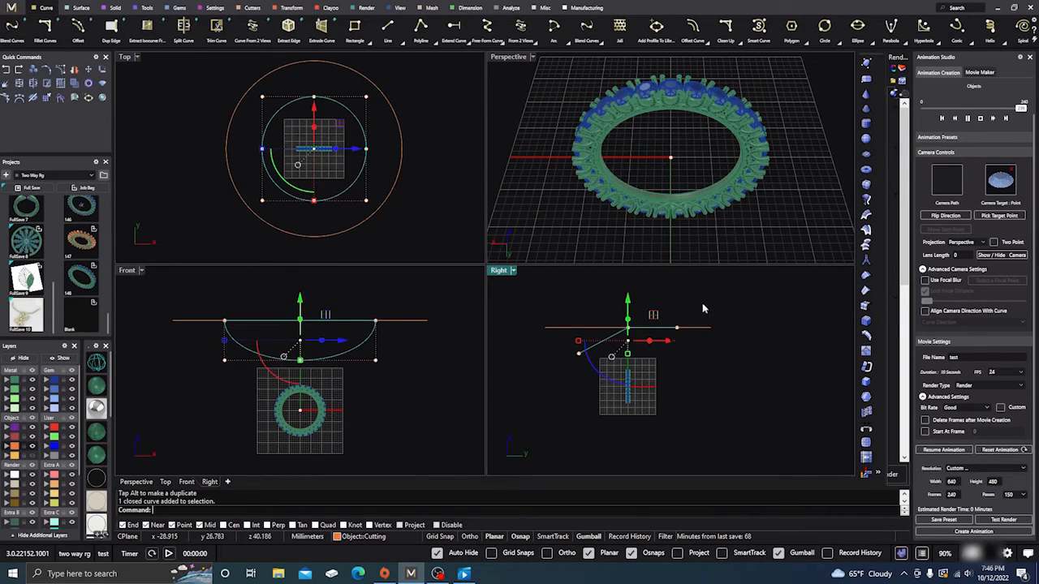
{"action": "left_click", "coordinate": [954, 179]}
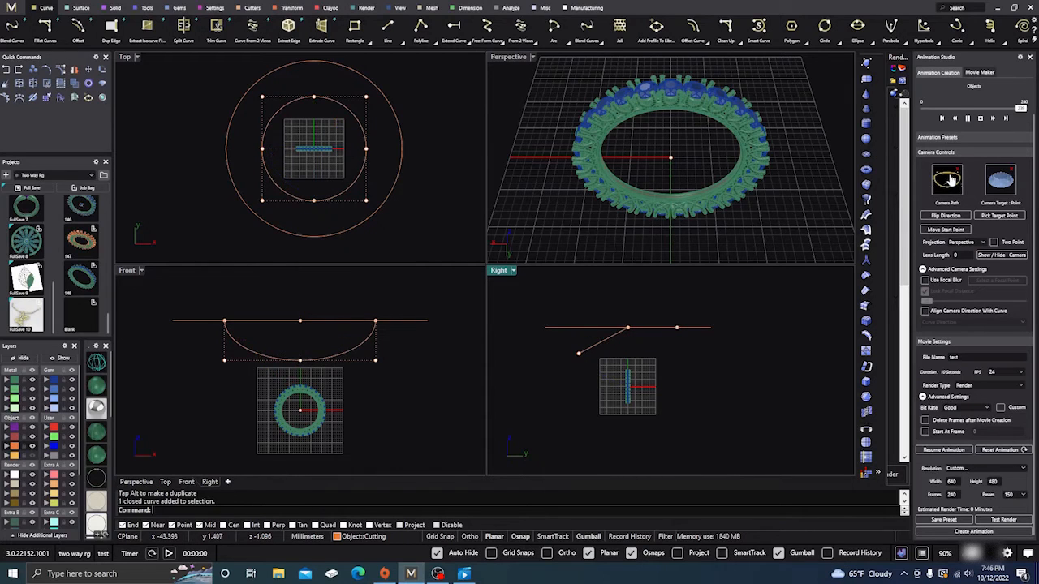
{"action": "left_click", "coordinate": [981, 119]}
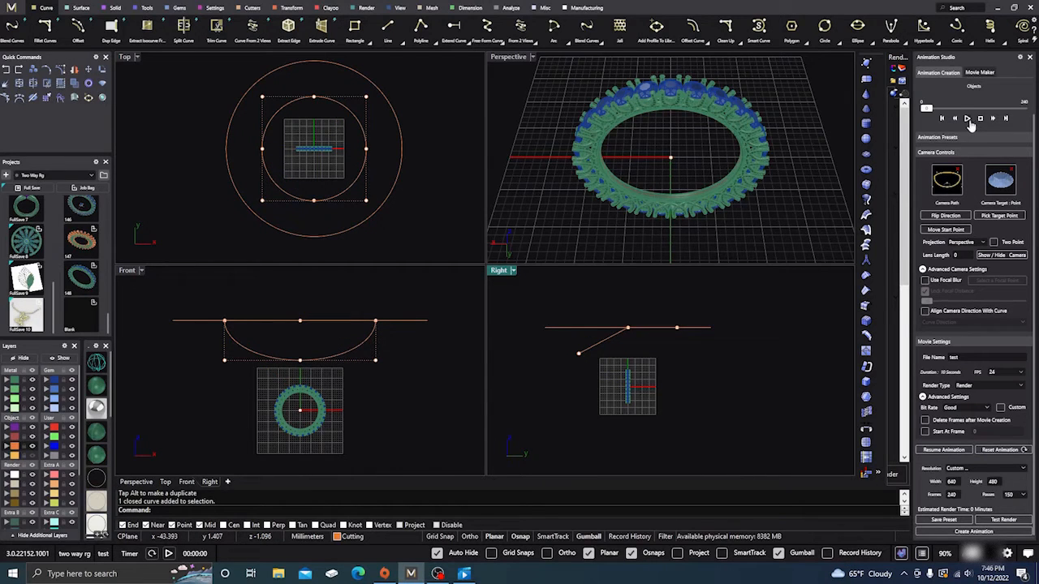
{"action": "left_click", "coordinate": [968, 120]}
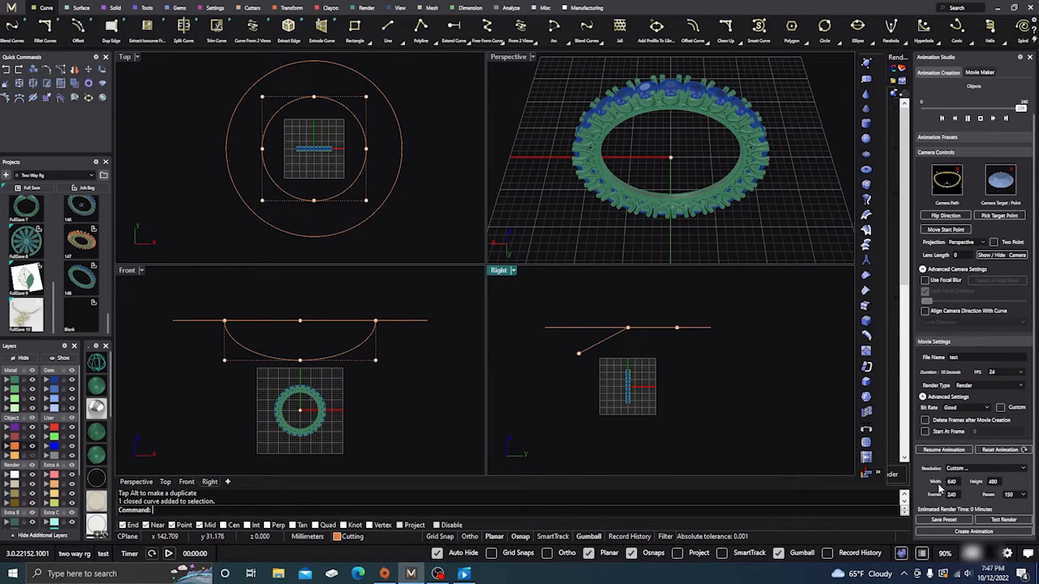
Switch to the video player, play the rendered test movie again, and close the player.
{"action": "left_click", "coordinate": [463, 574]}
{"action": "left_click", "coordinate": [518, 543]}
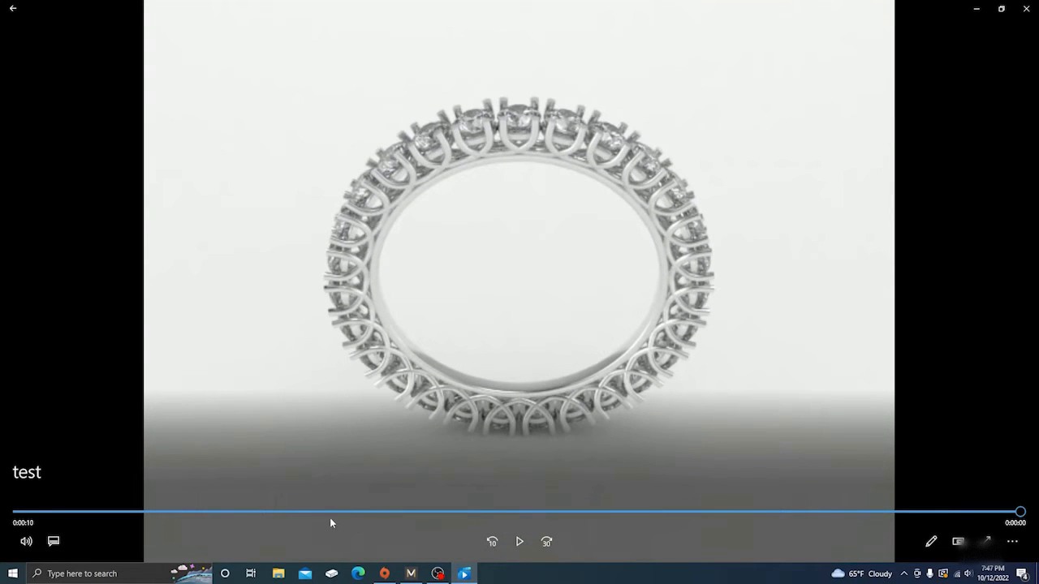
{"action": "left_click", "coordinate": [520, 541]}
{"action": "left_click", "coordinate": [1031, 10]}
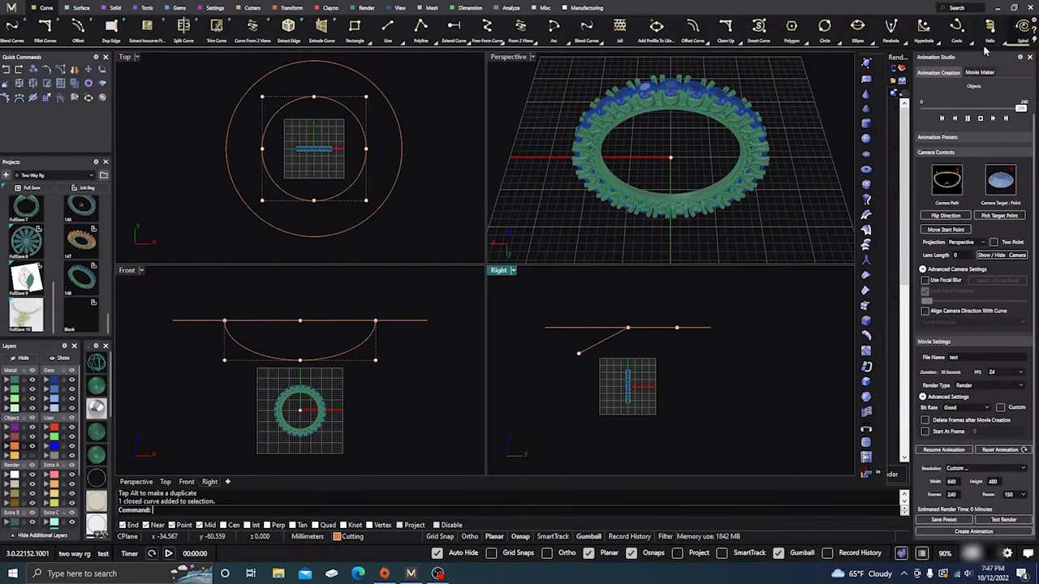